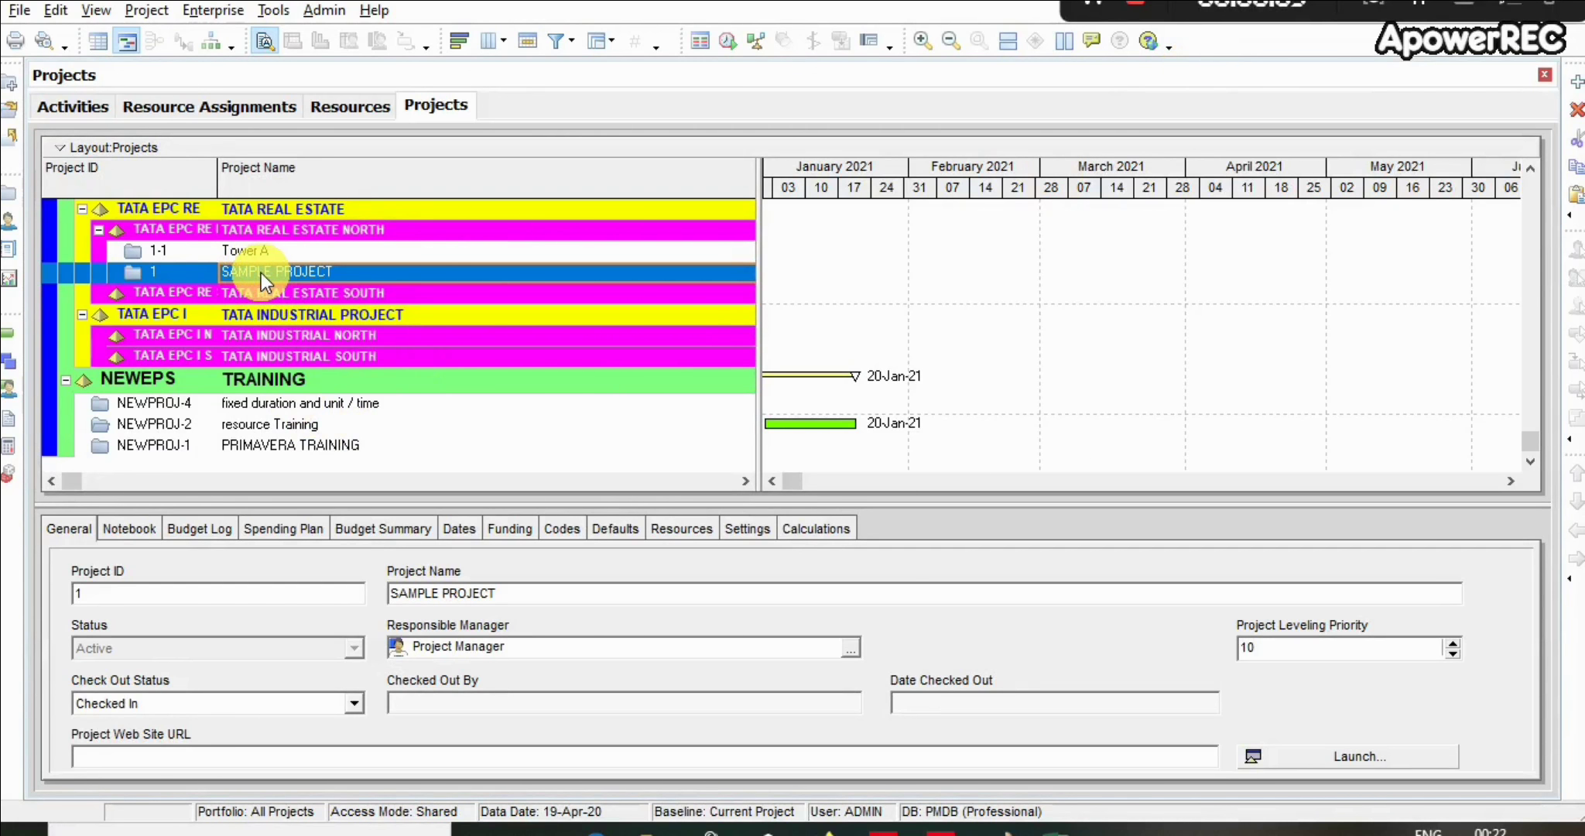
Copy SAMPLE PROJECT (project ID 1) under TATA REAL ESTATE NORTH
left_click_drag(257, 272, 188, 294)
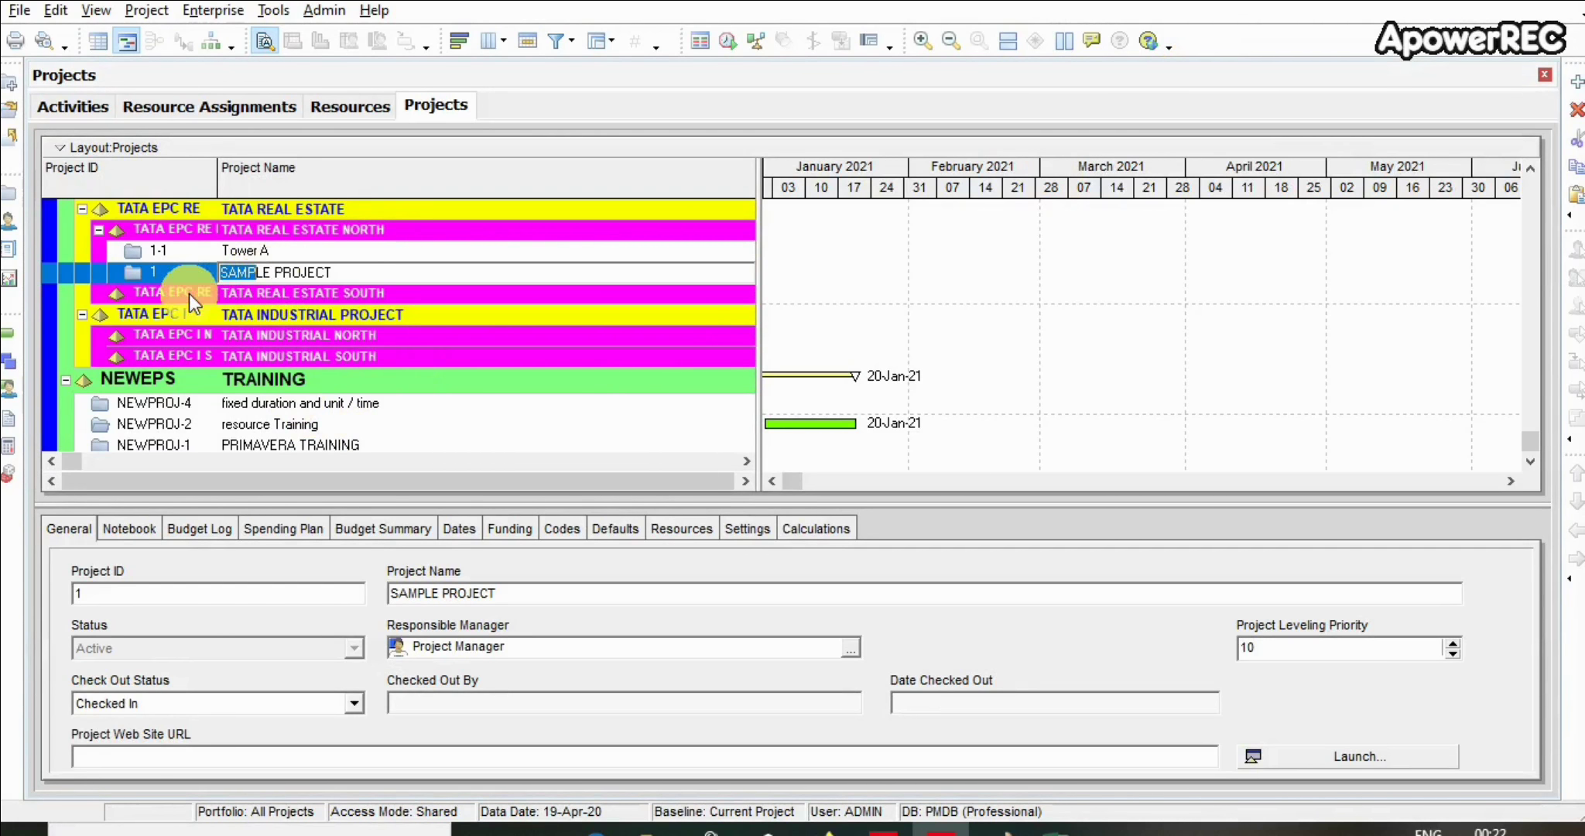
left_click(302, 291)
left_click(308, 273)
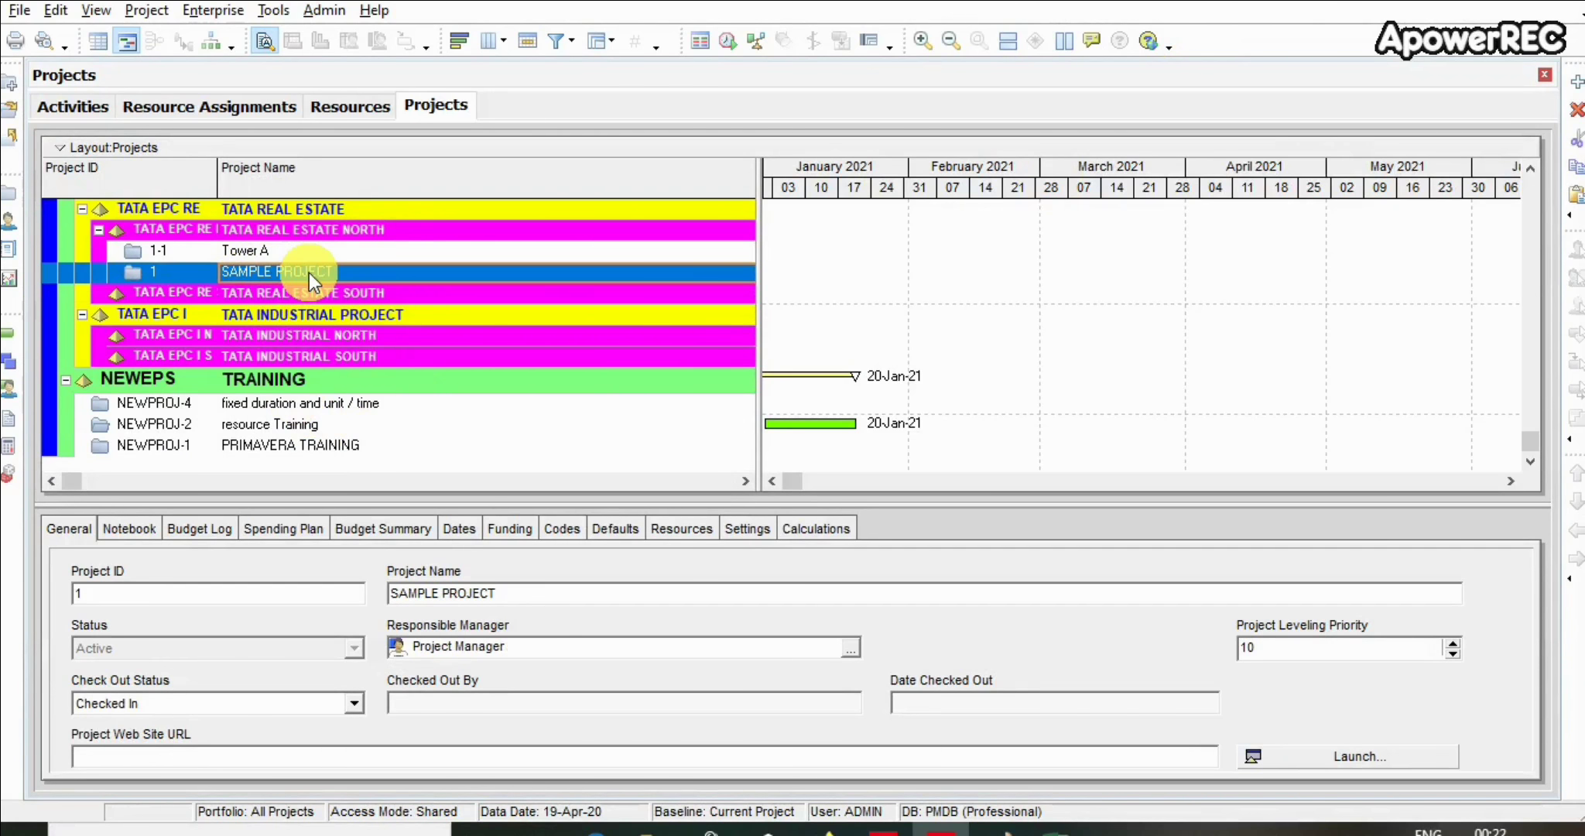
right_click(308, 273)
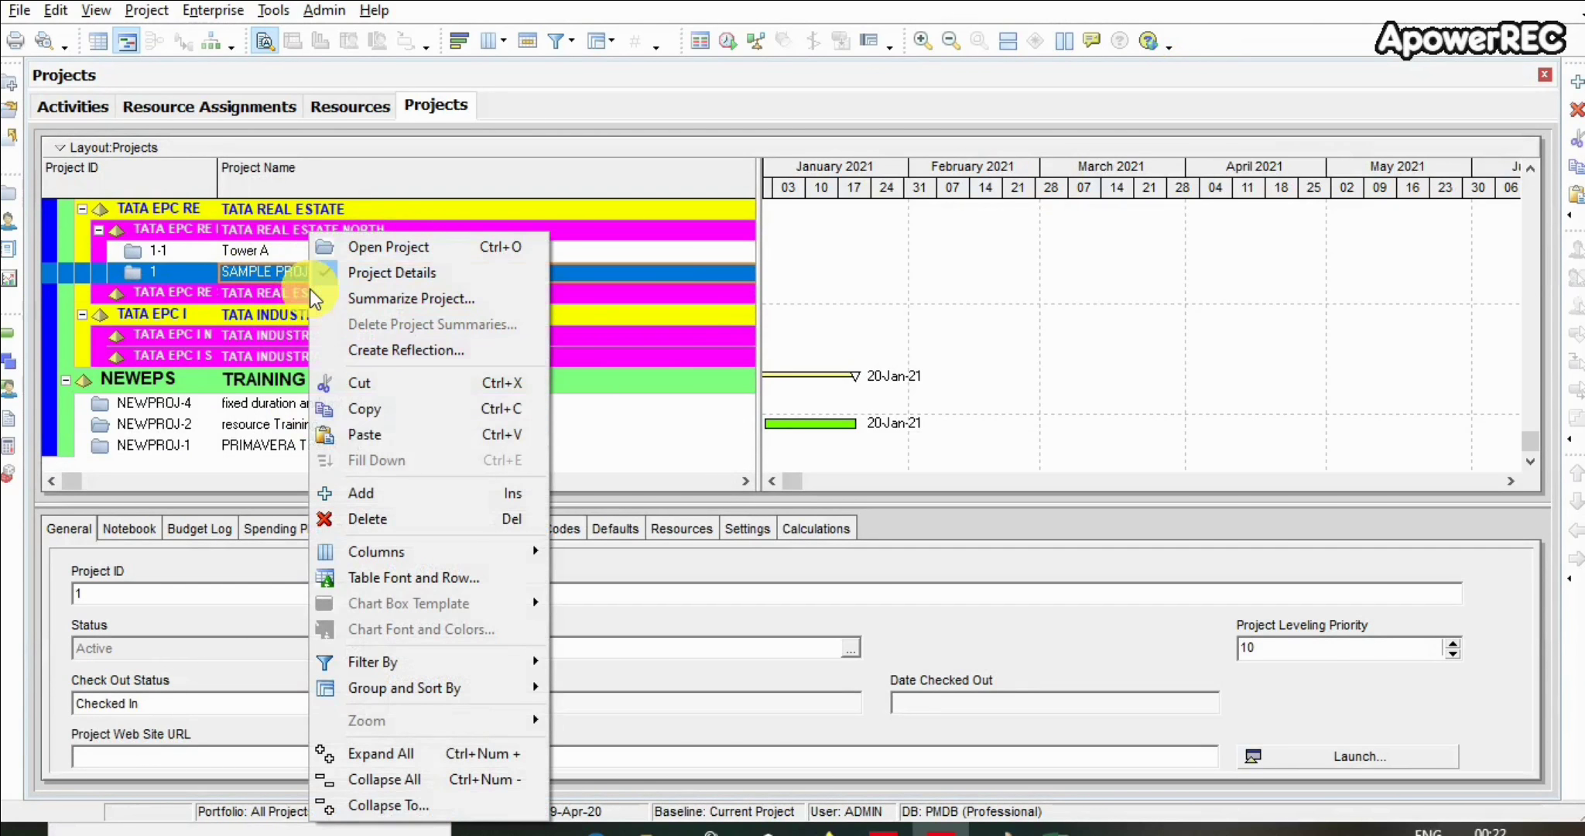
left_click(345, 403)
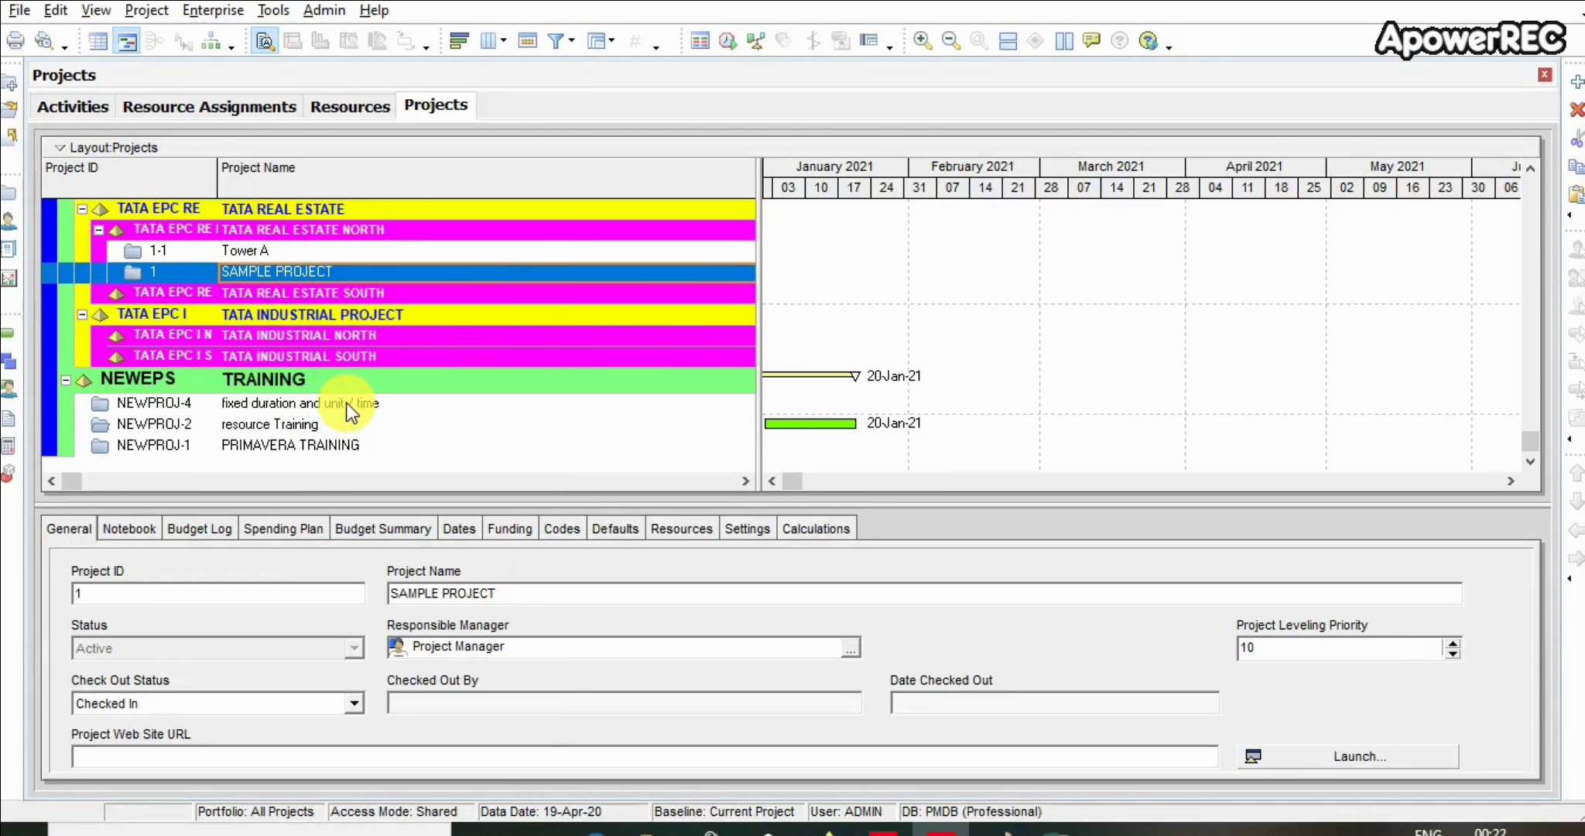
Paste a duplicate of the project under TATA REAL ESTATE NORTH, keeping the preselected project, WBS and activity copy options
right_click(327, 274)
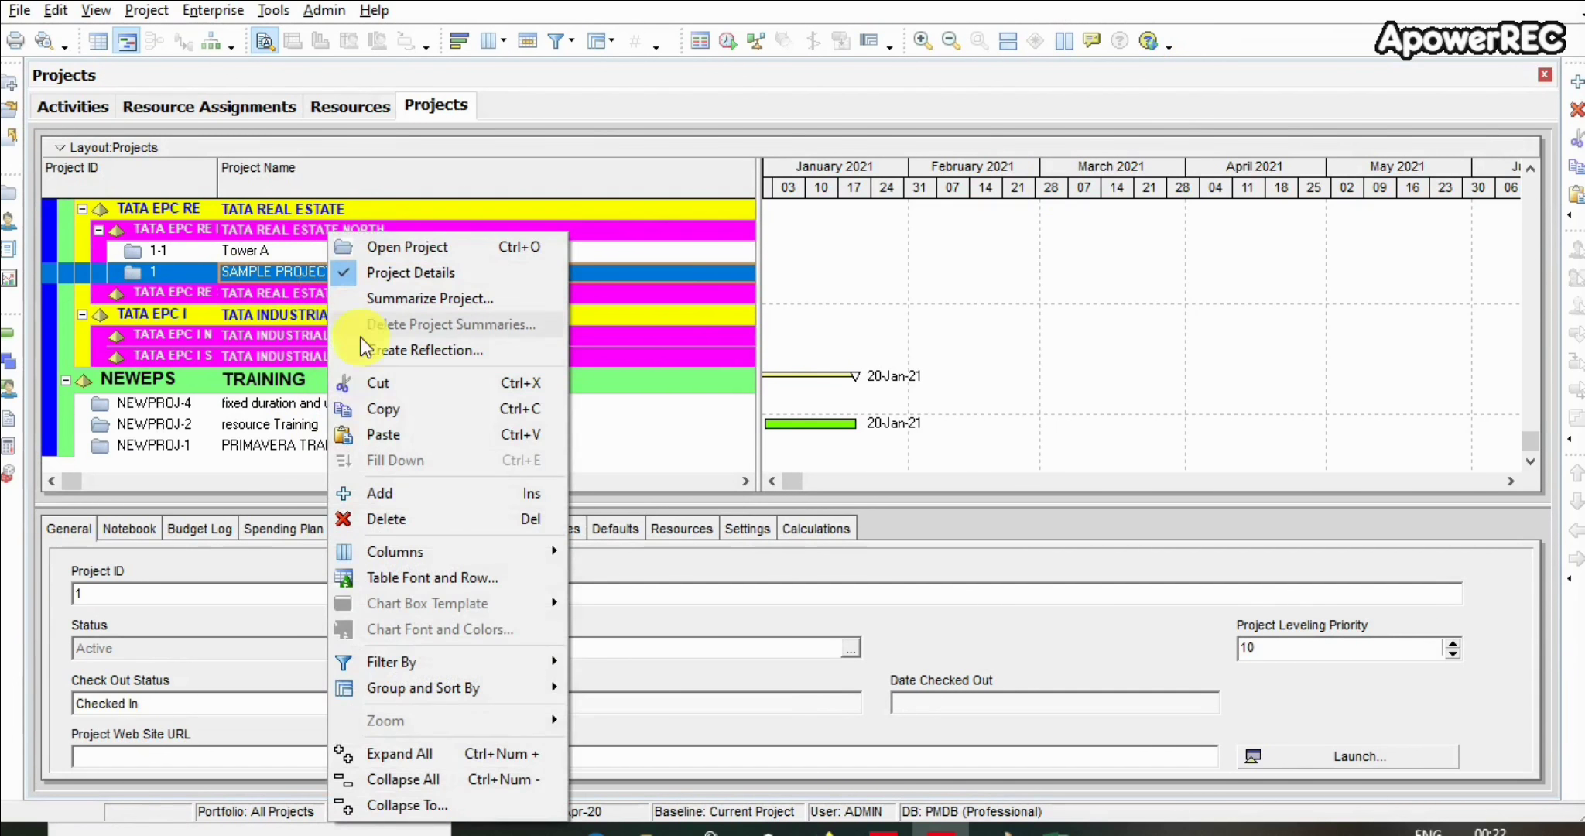
left_click(382, 435)
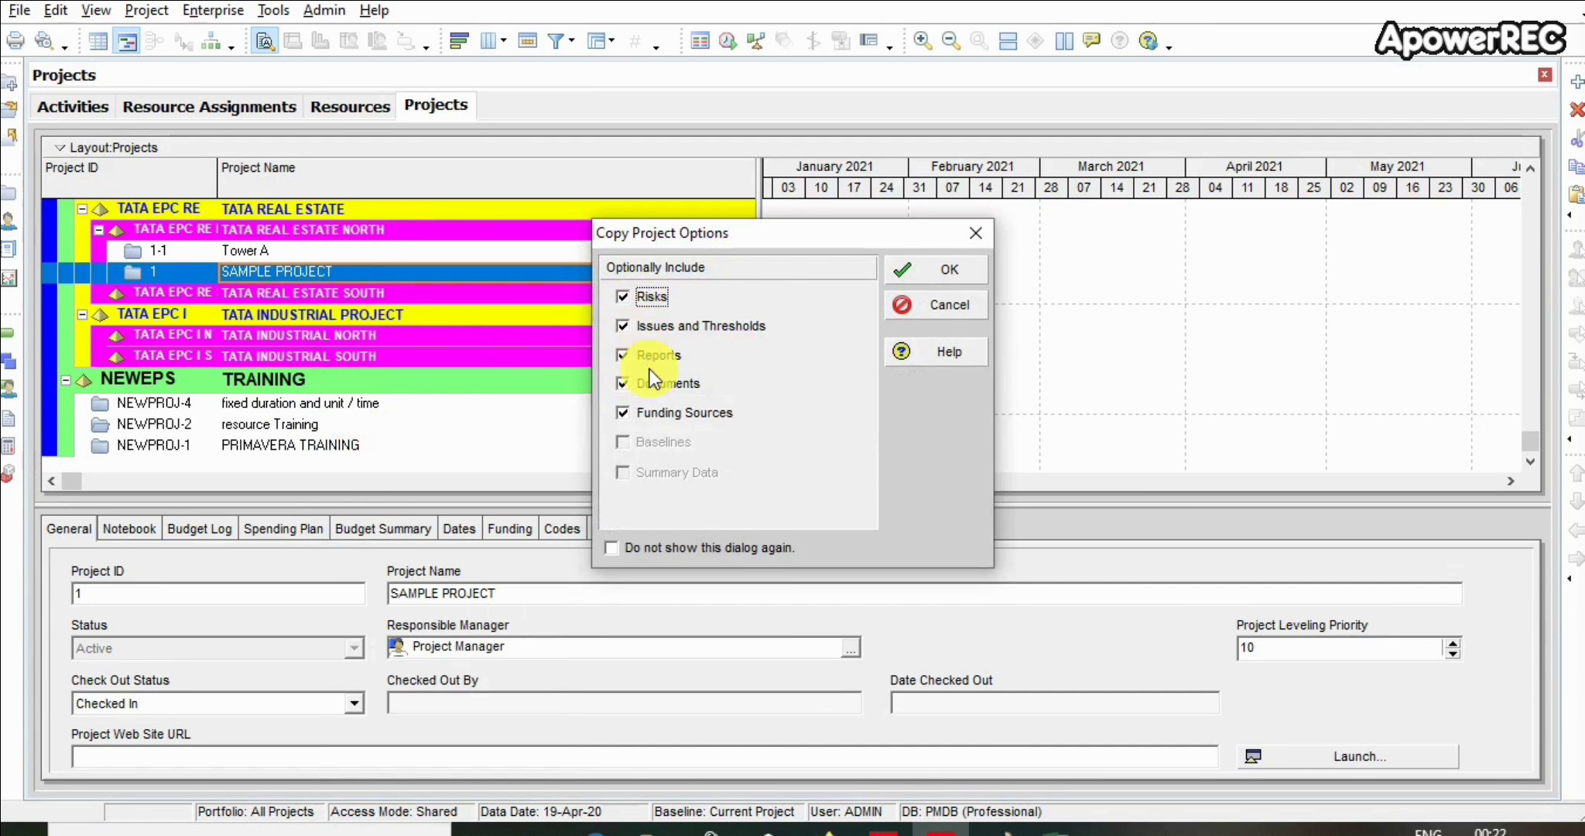
left_click(951, 271)
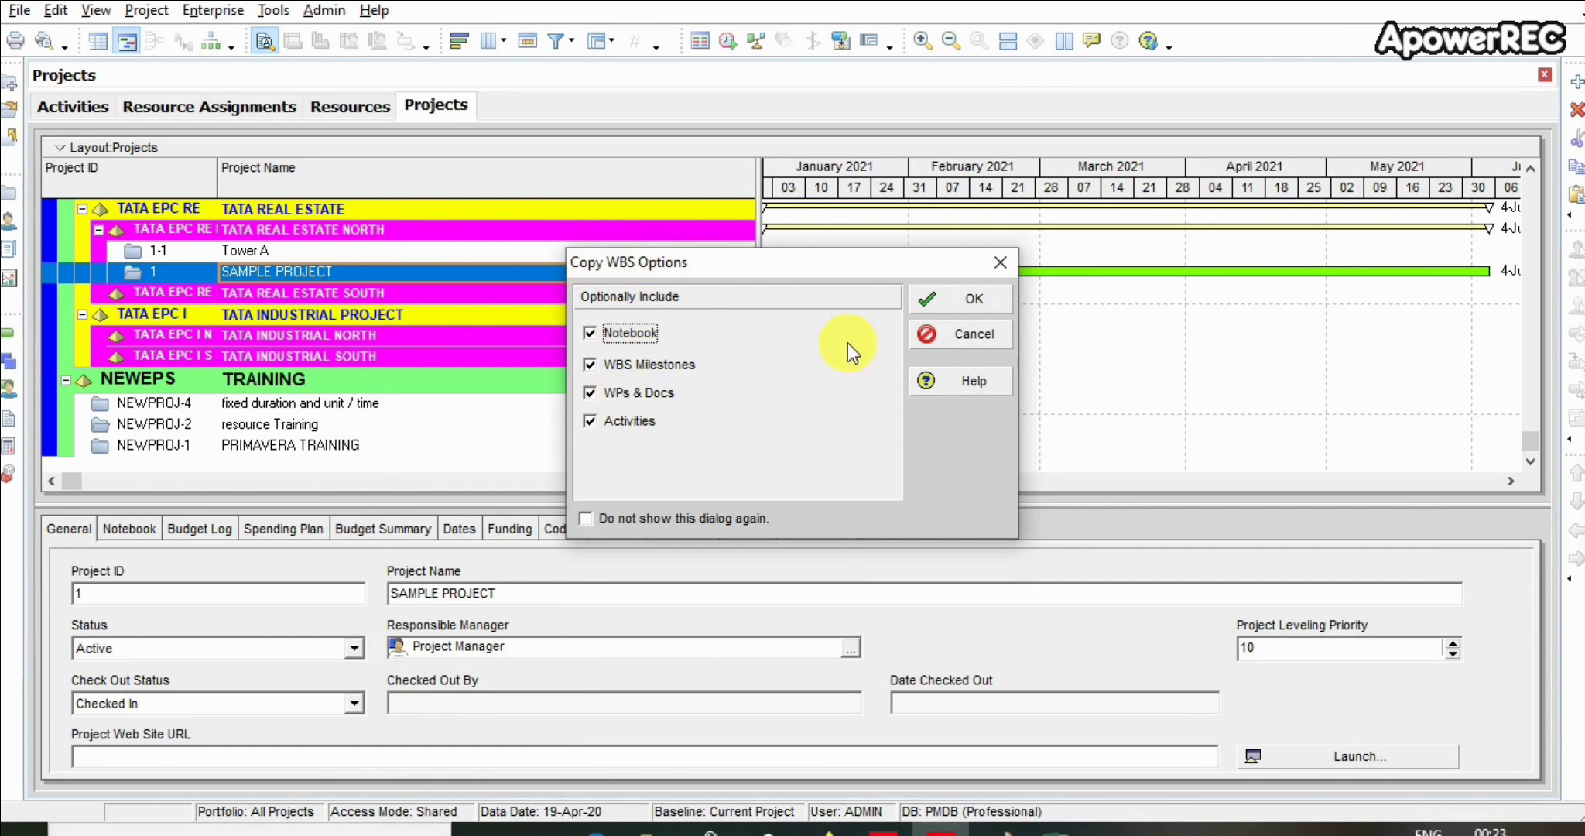
left_click(938, 293)
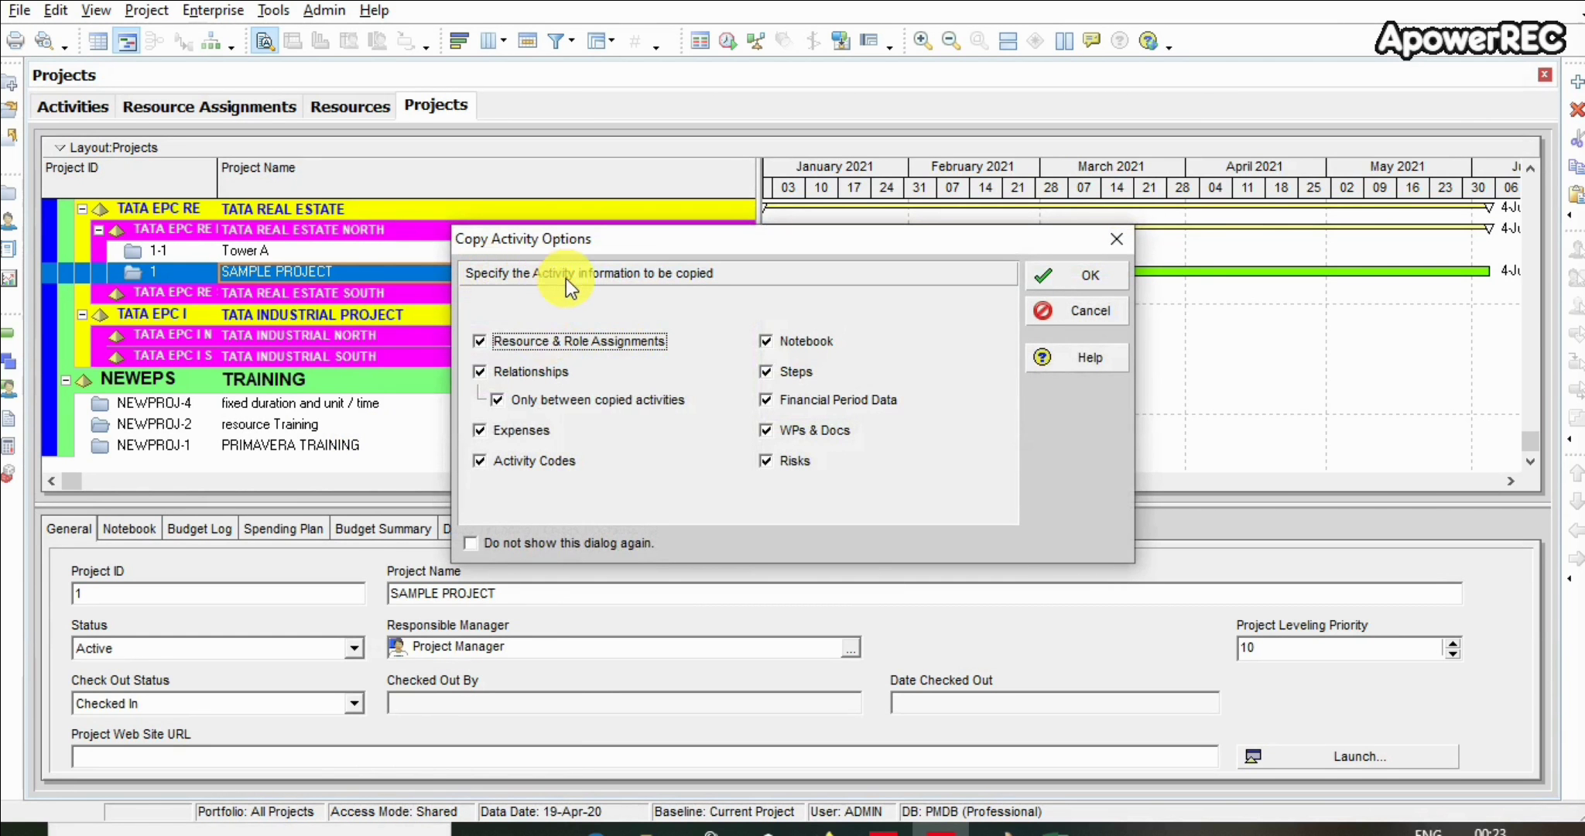
left_click(1063, 280)
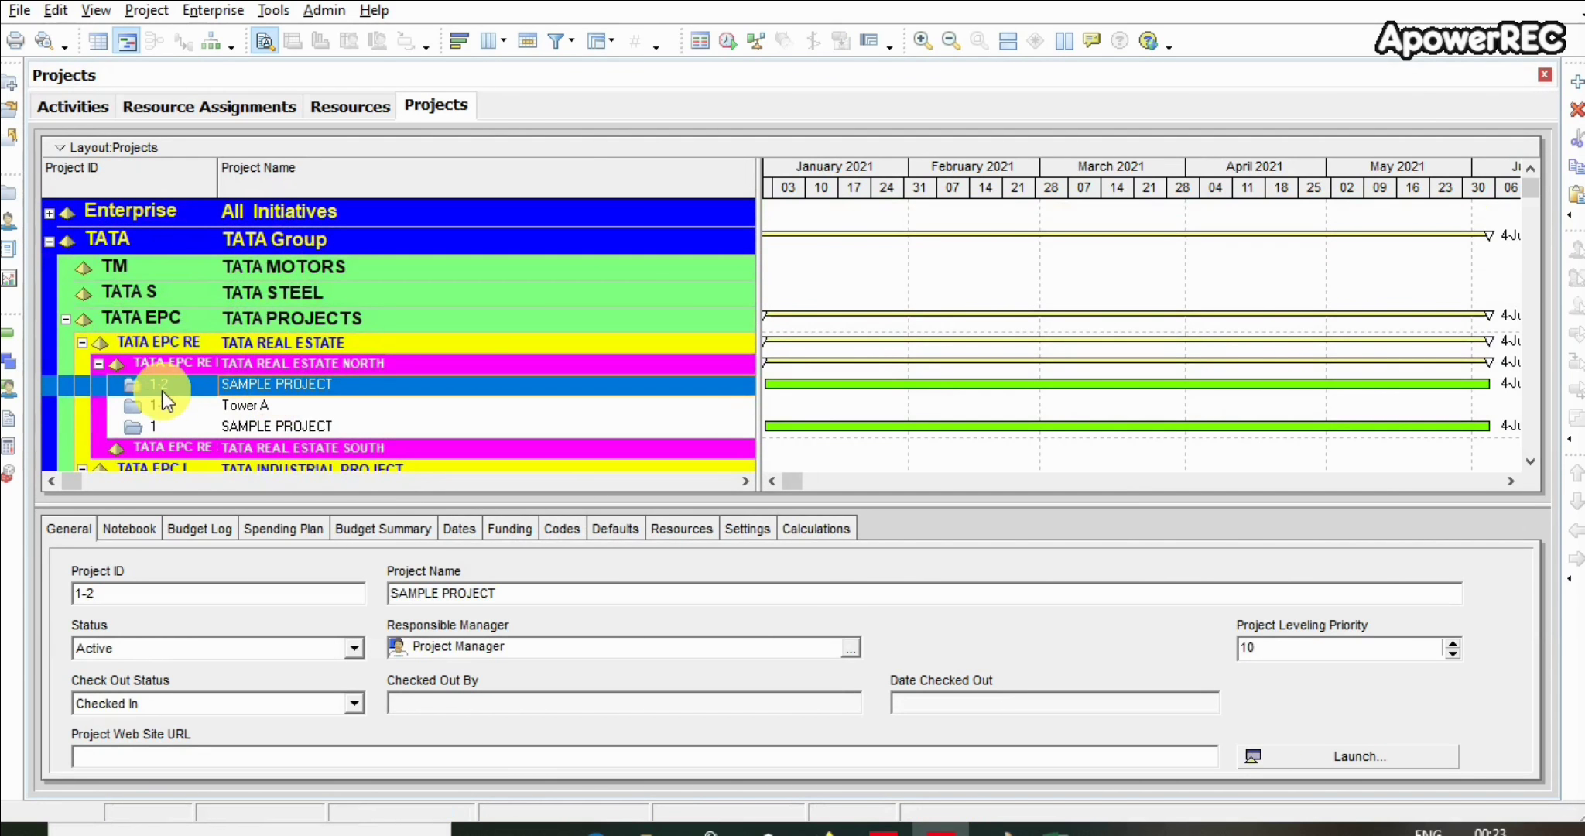
Rename the duplicated project 1-2 as SAMPLE PROJECT BASELINE 1
left_click(351, 387)
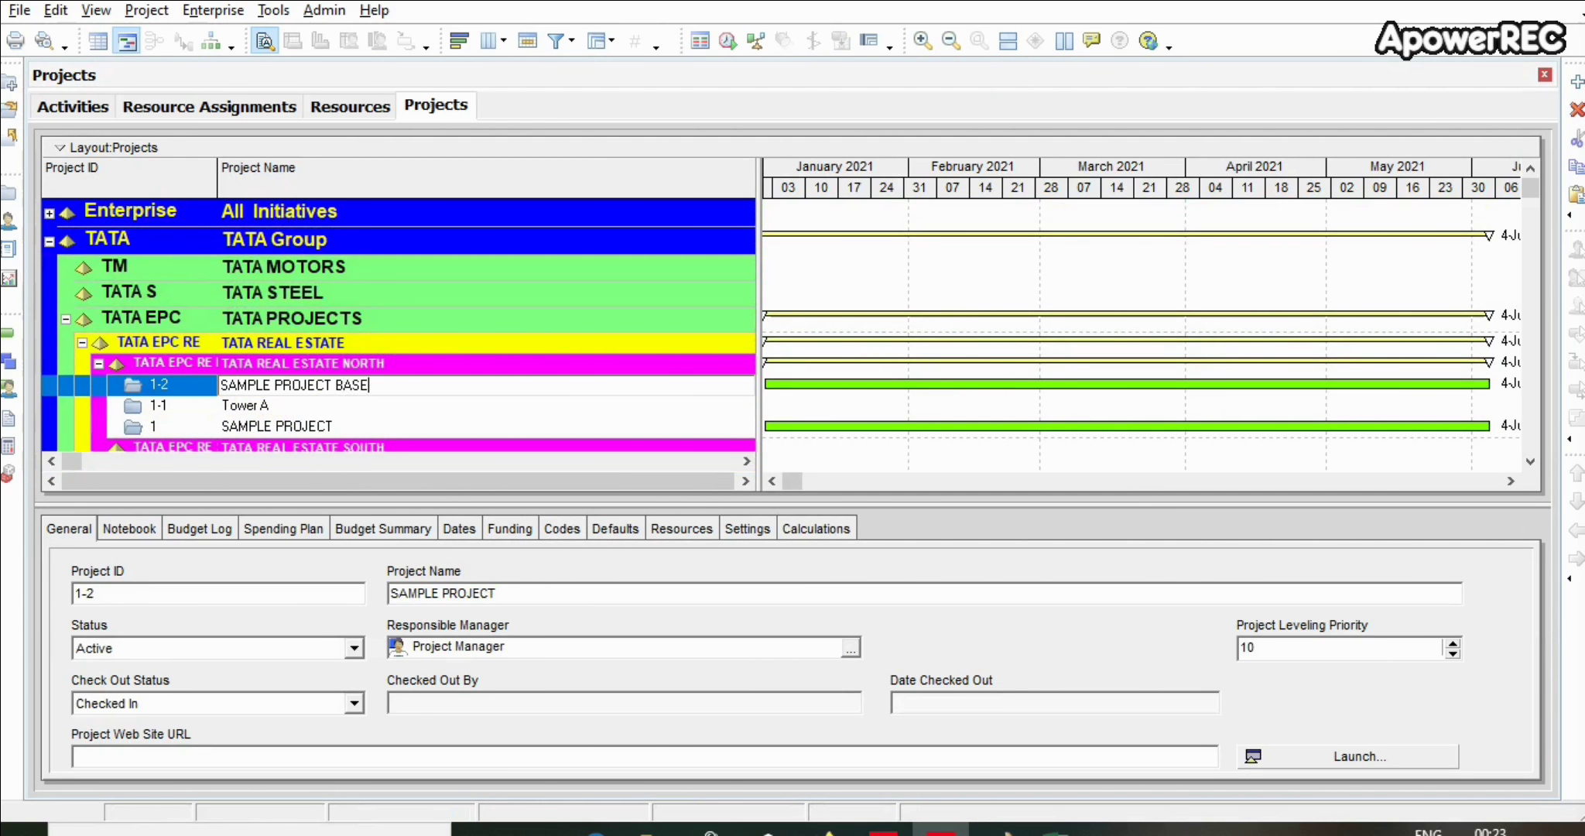
type("BASELINE 1")
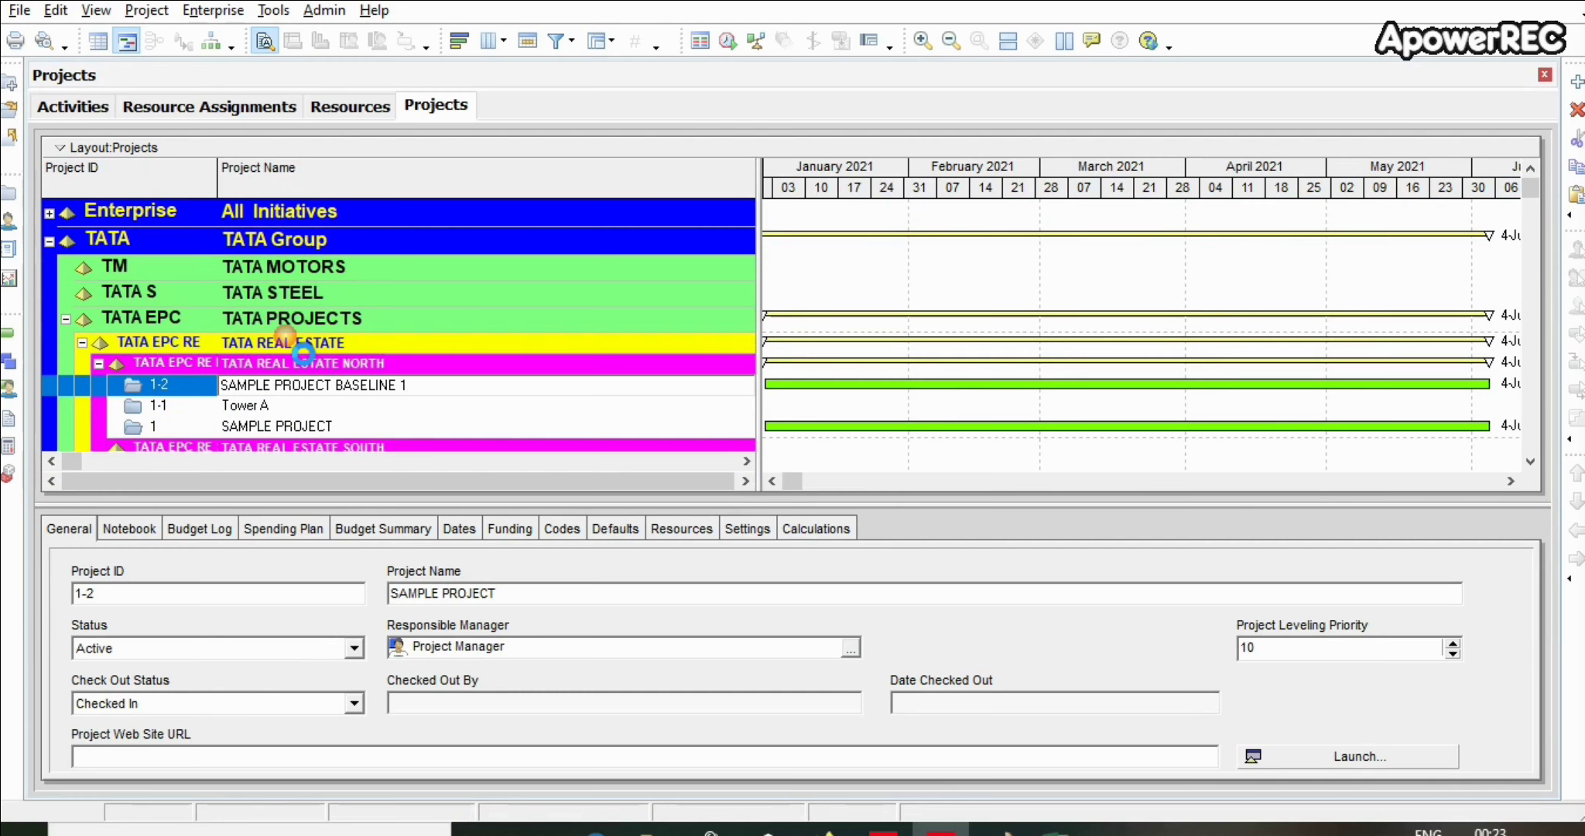
left_click(303, 350)
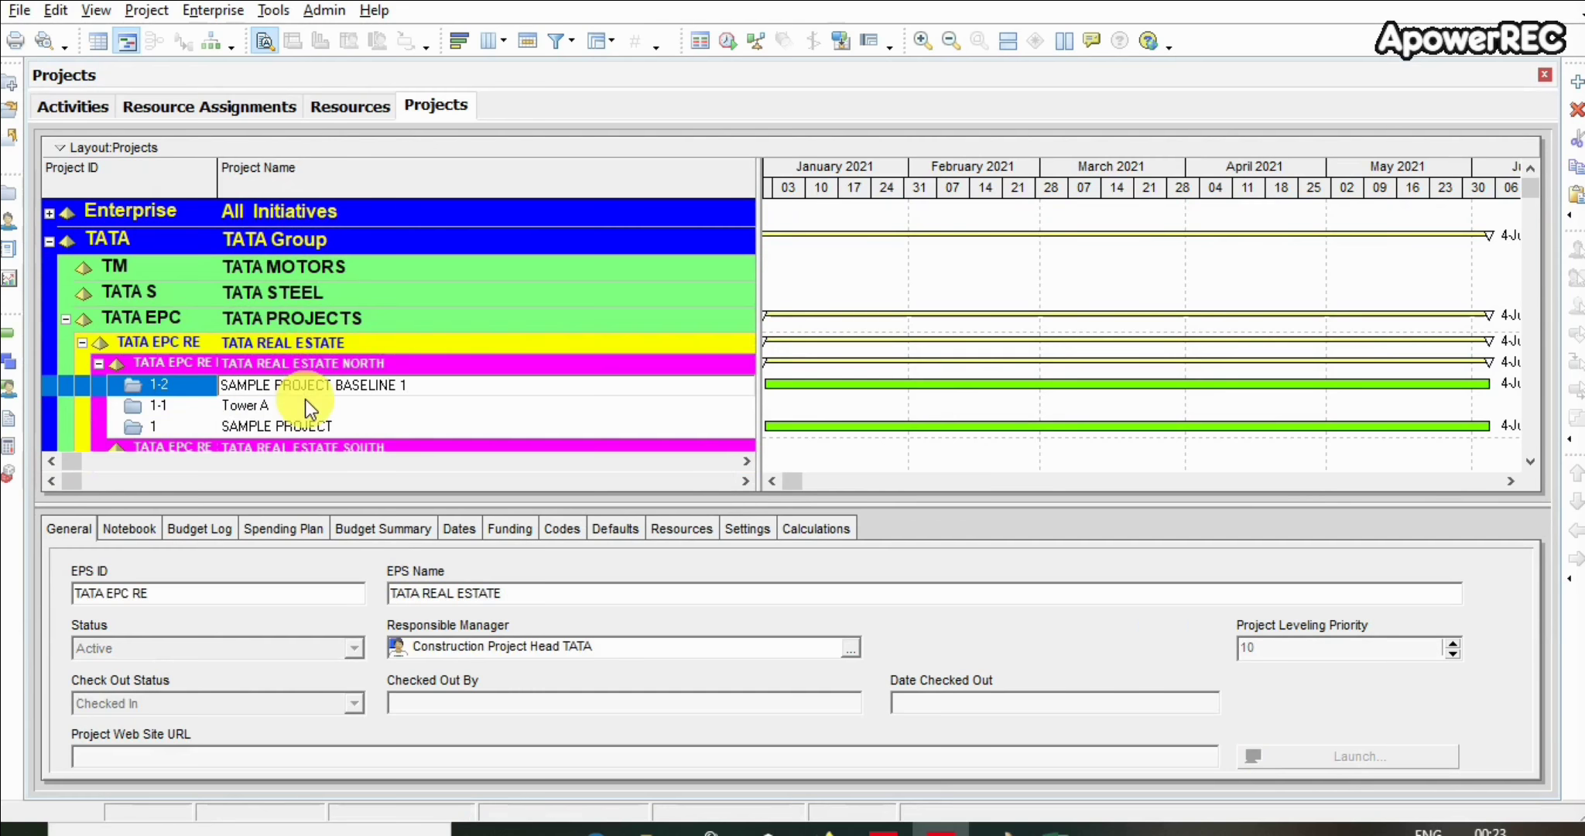
Open the original SAMPLE PROJECT (ID 1) and go through its activity schedule from start to finish
left_click(314, 424)
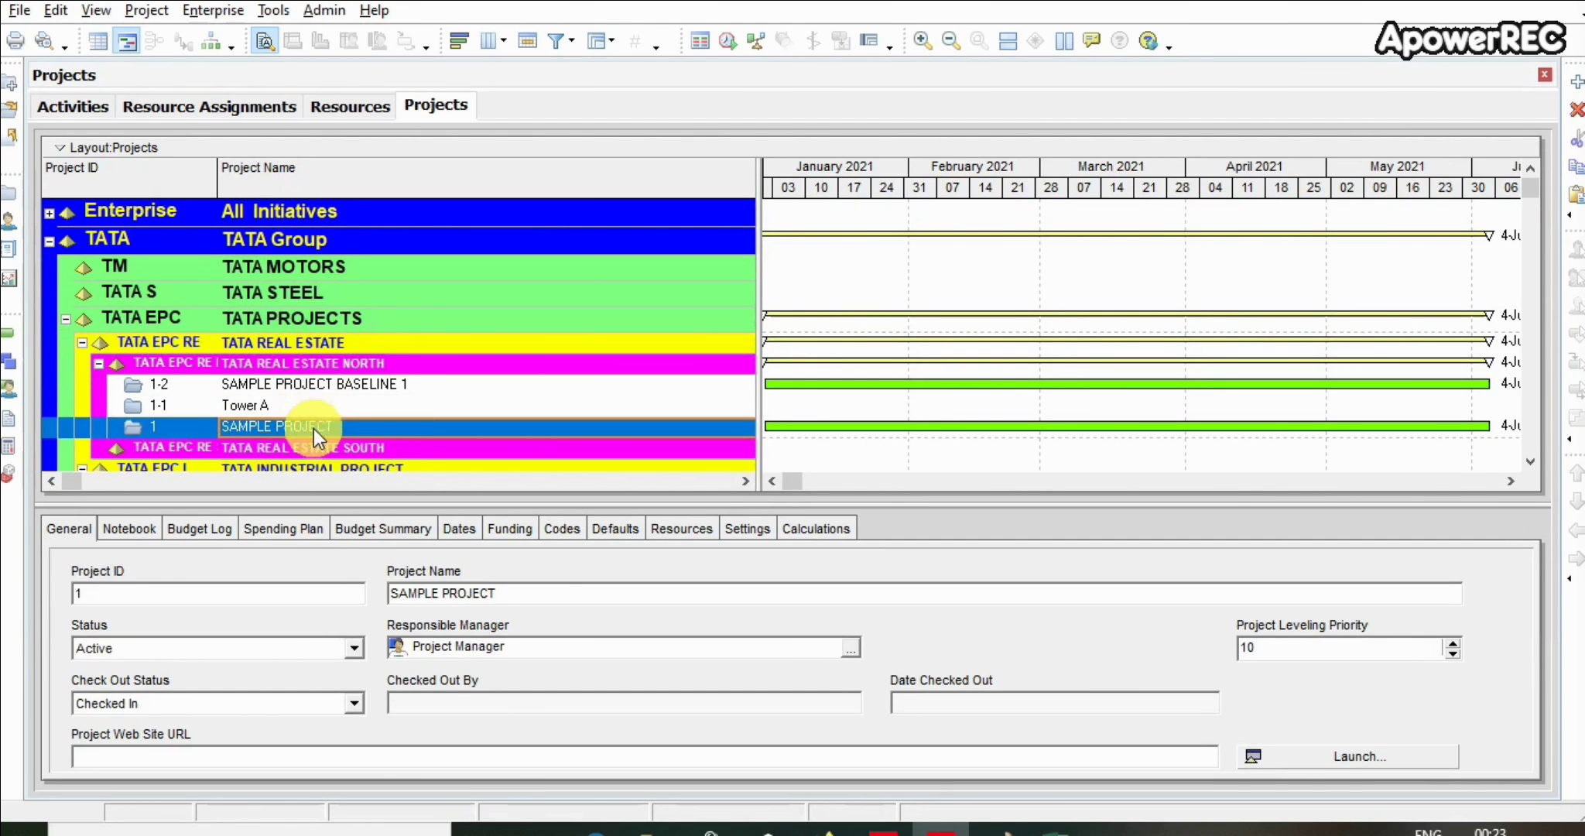
right_click(313, 429)
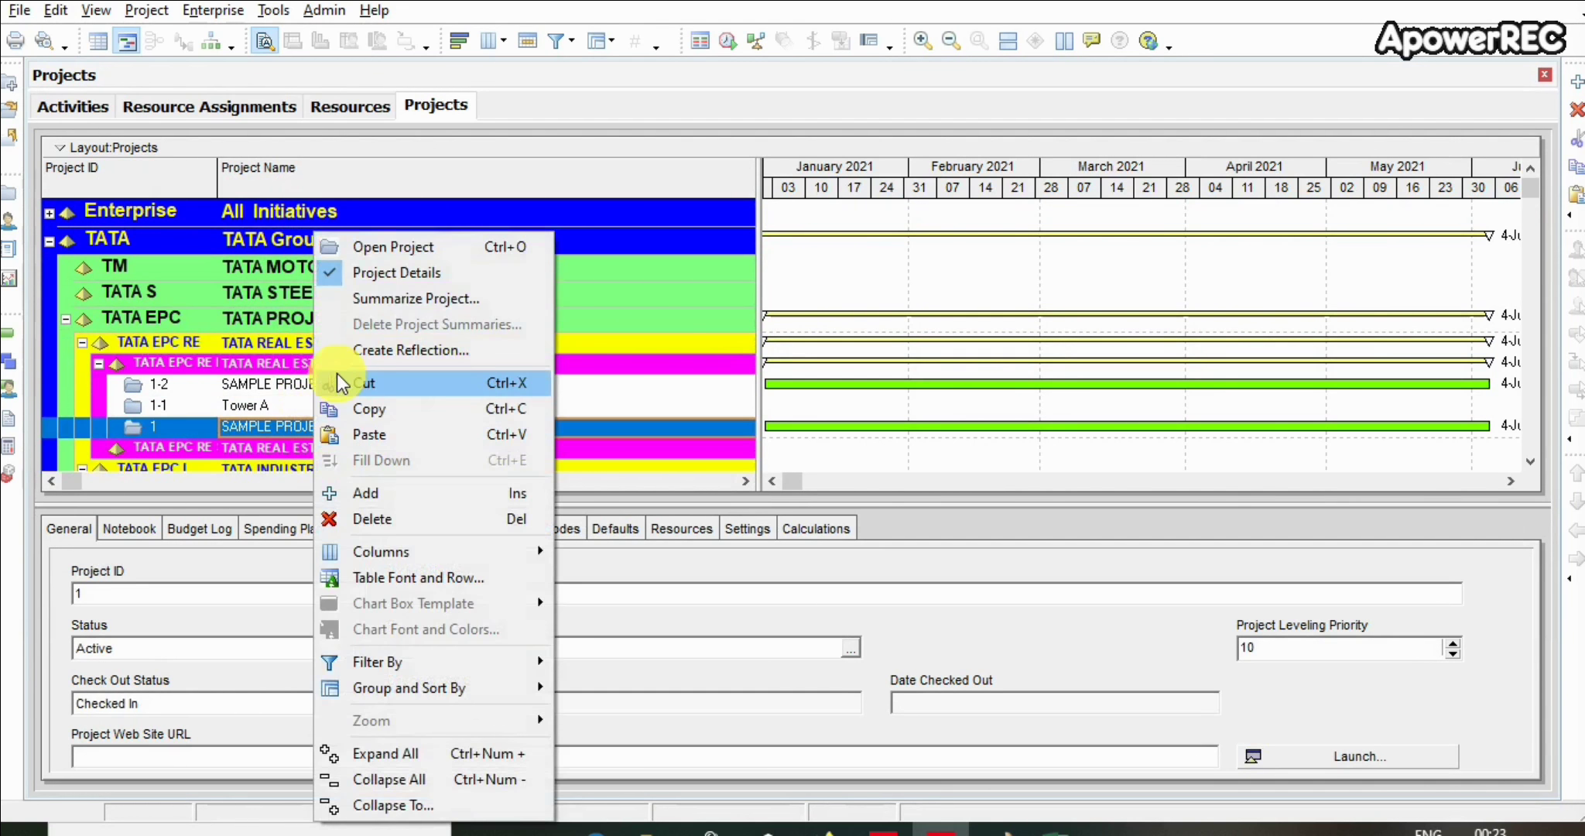
left_click(371, 248)
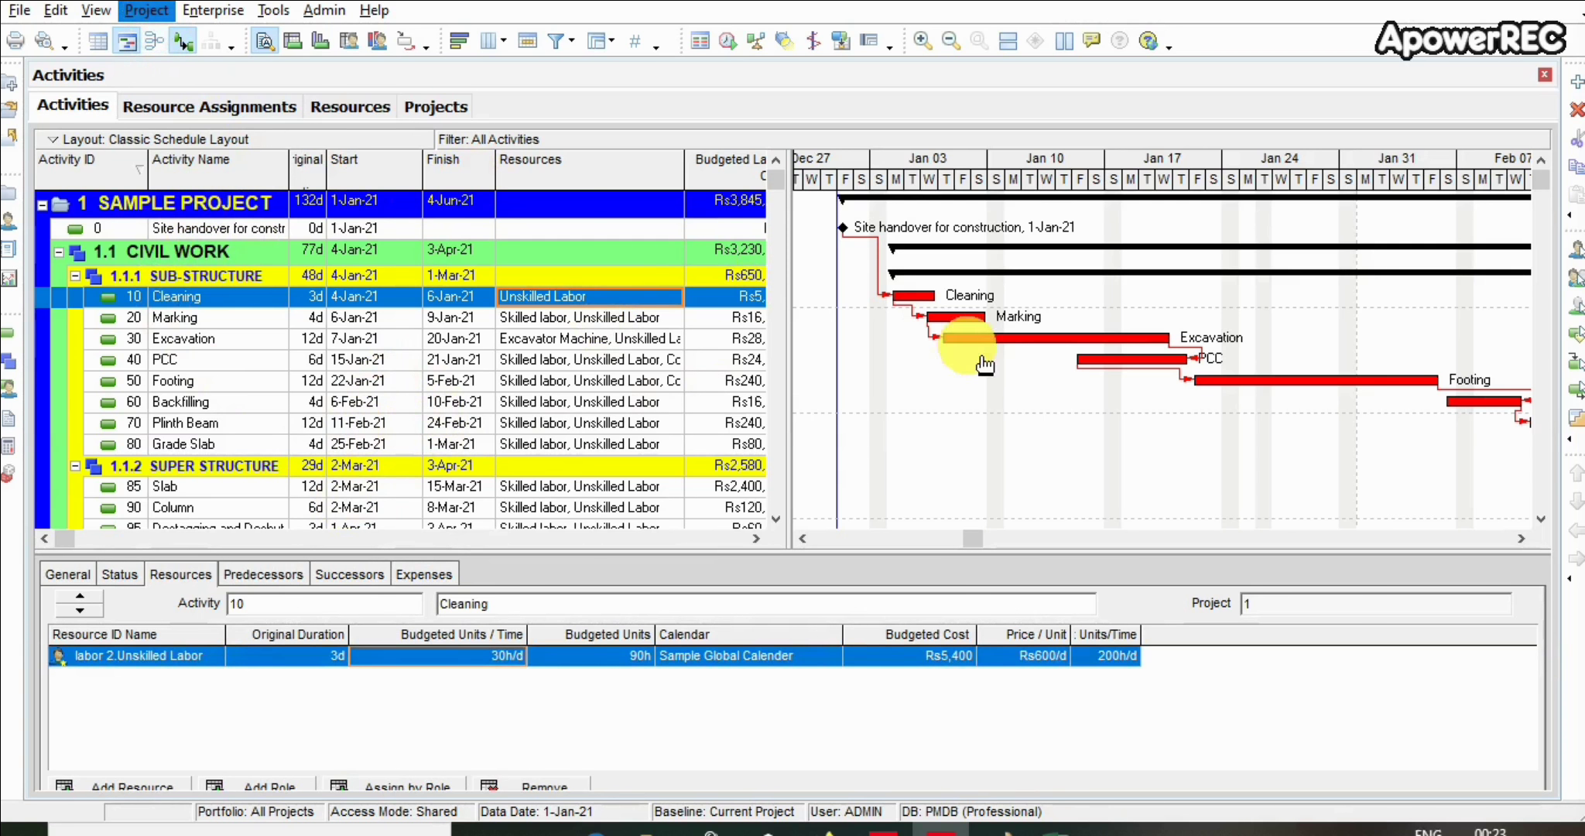
left_click(1001, 536)
left_click_drag(1001, 538, 1110, 535)
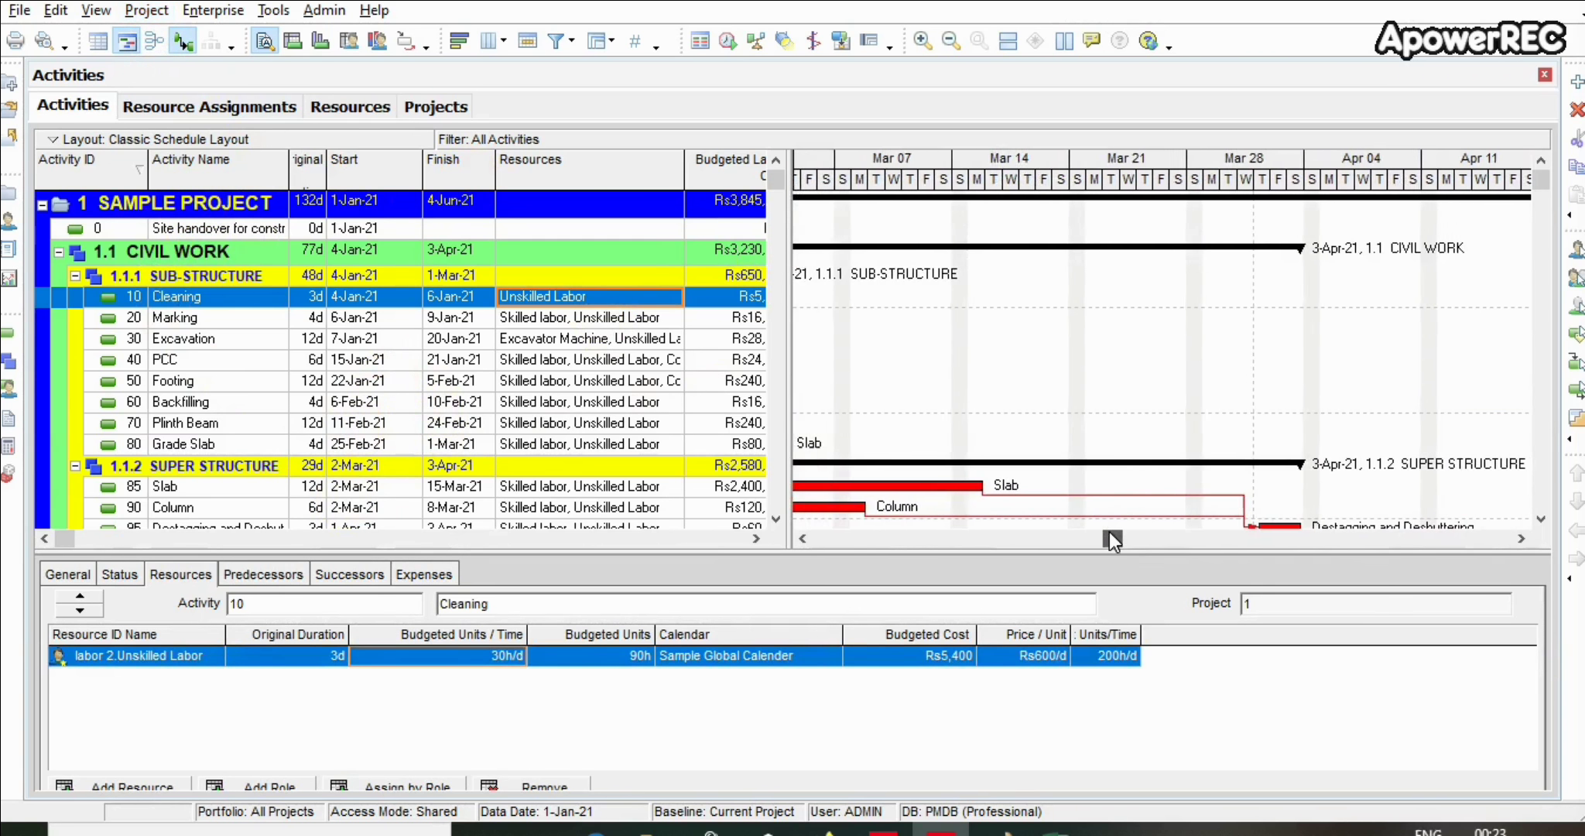
mouse_move(1543, 207)
left_mouse_down()
mouse_move(1543, 225)
mouse_move(1541, 178)
left_mouse_up()
left_click(805, 353)
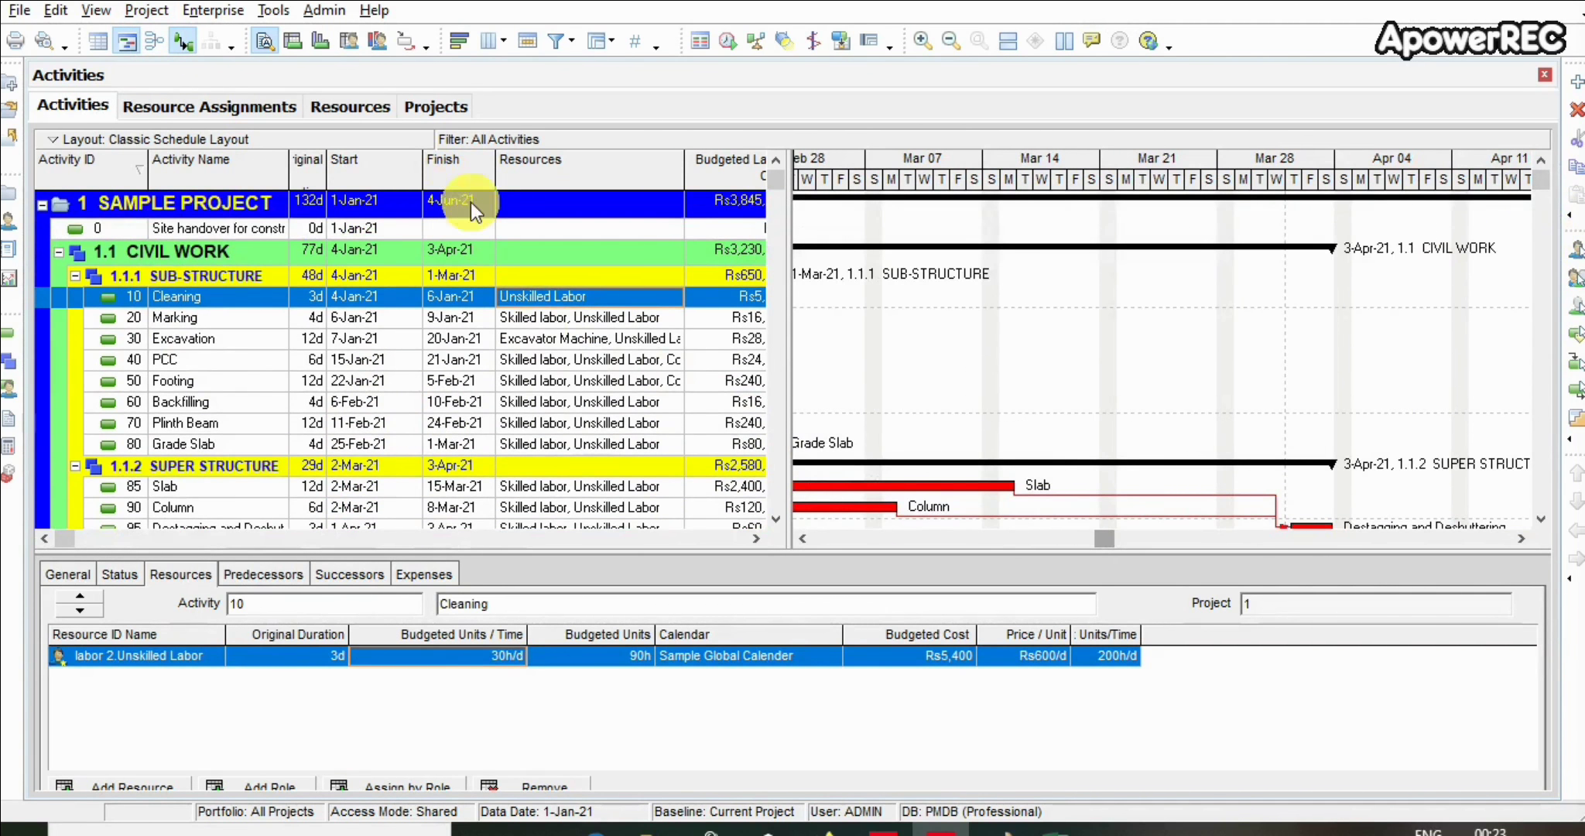
left_click_drag(1100, 542, 795, 553)
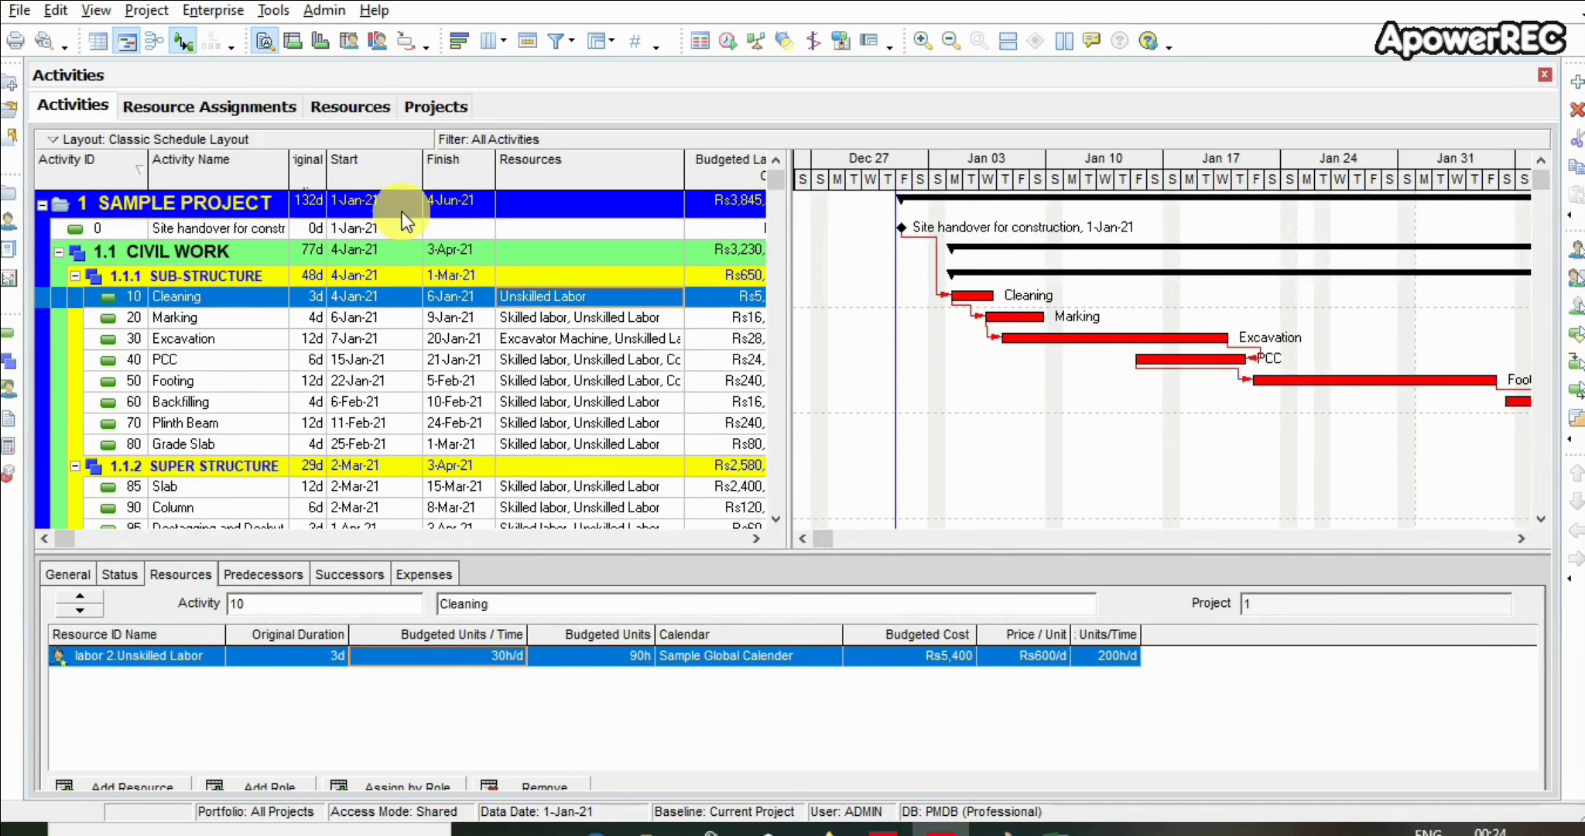
left_click(146, 11)
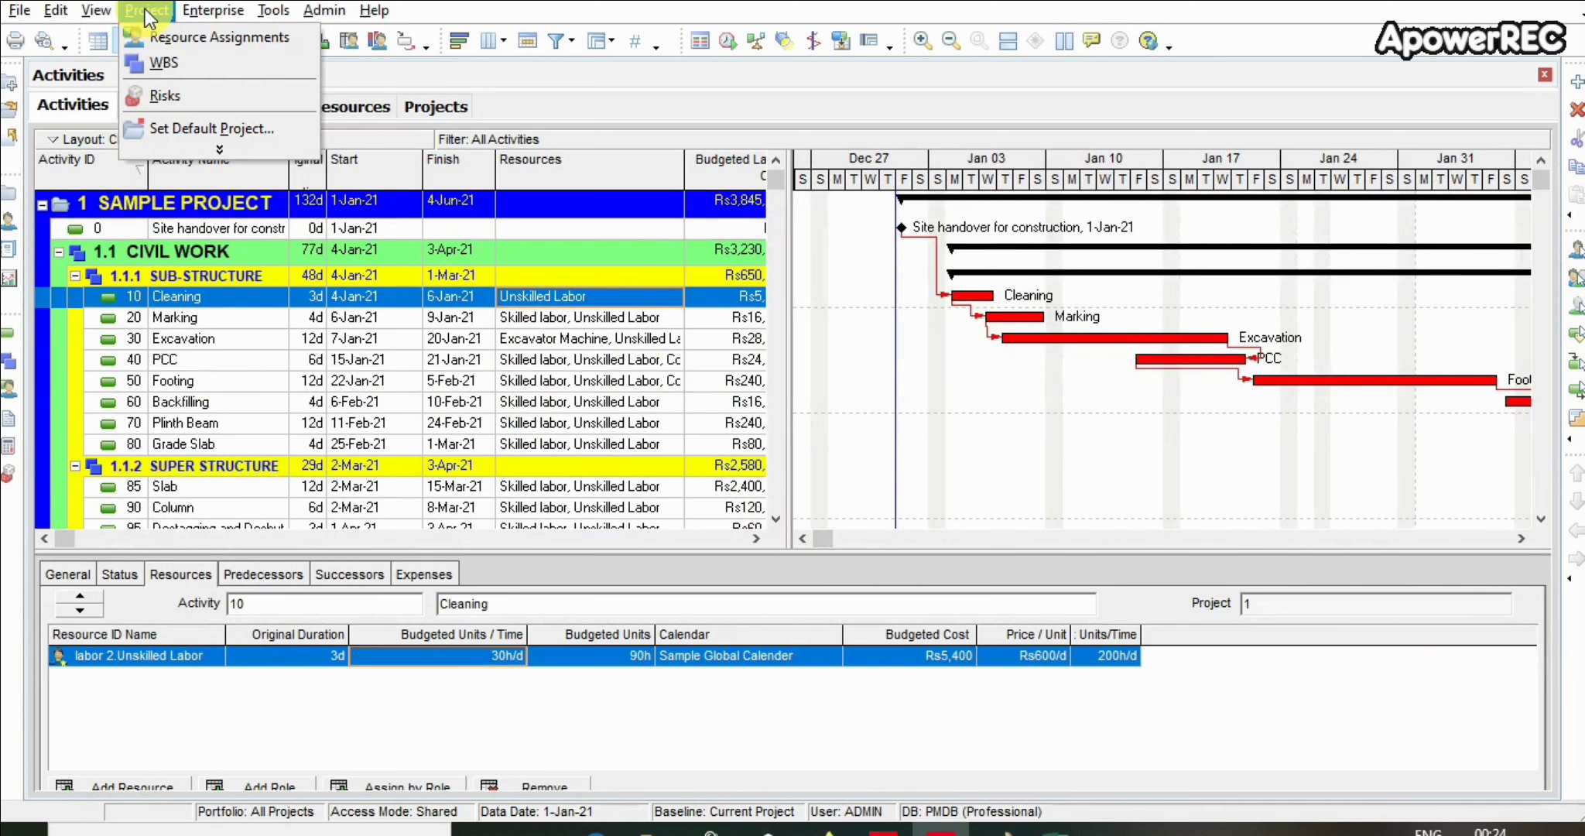
mouse_move(186, 10)
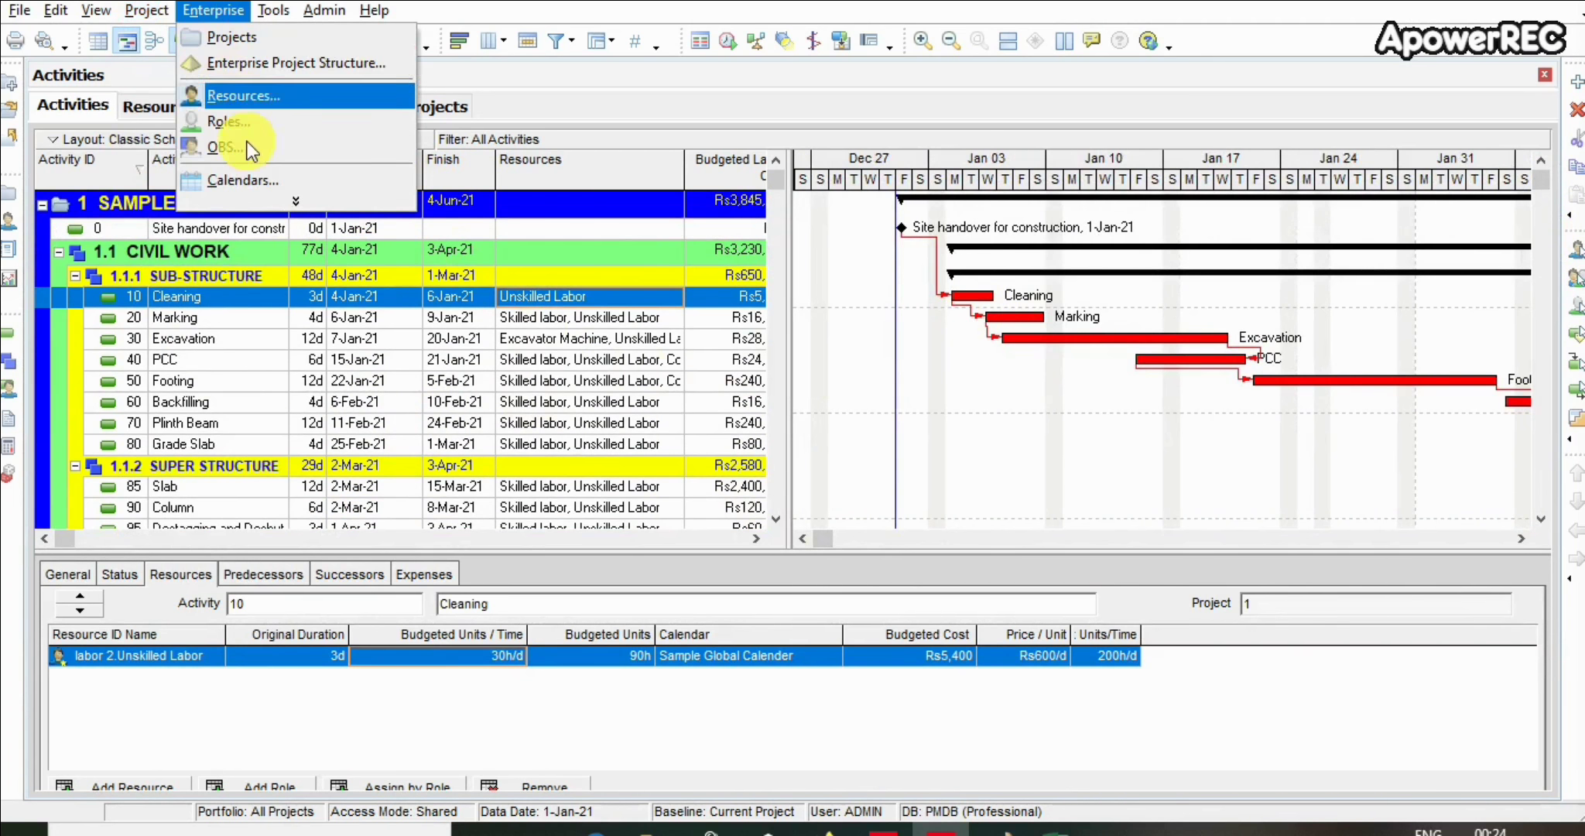
left_click(254, 200)
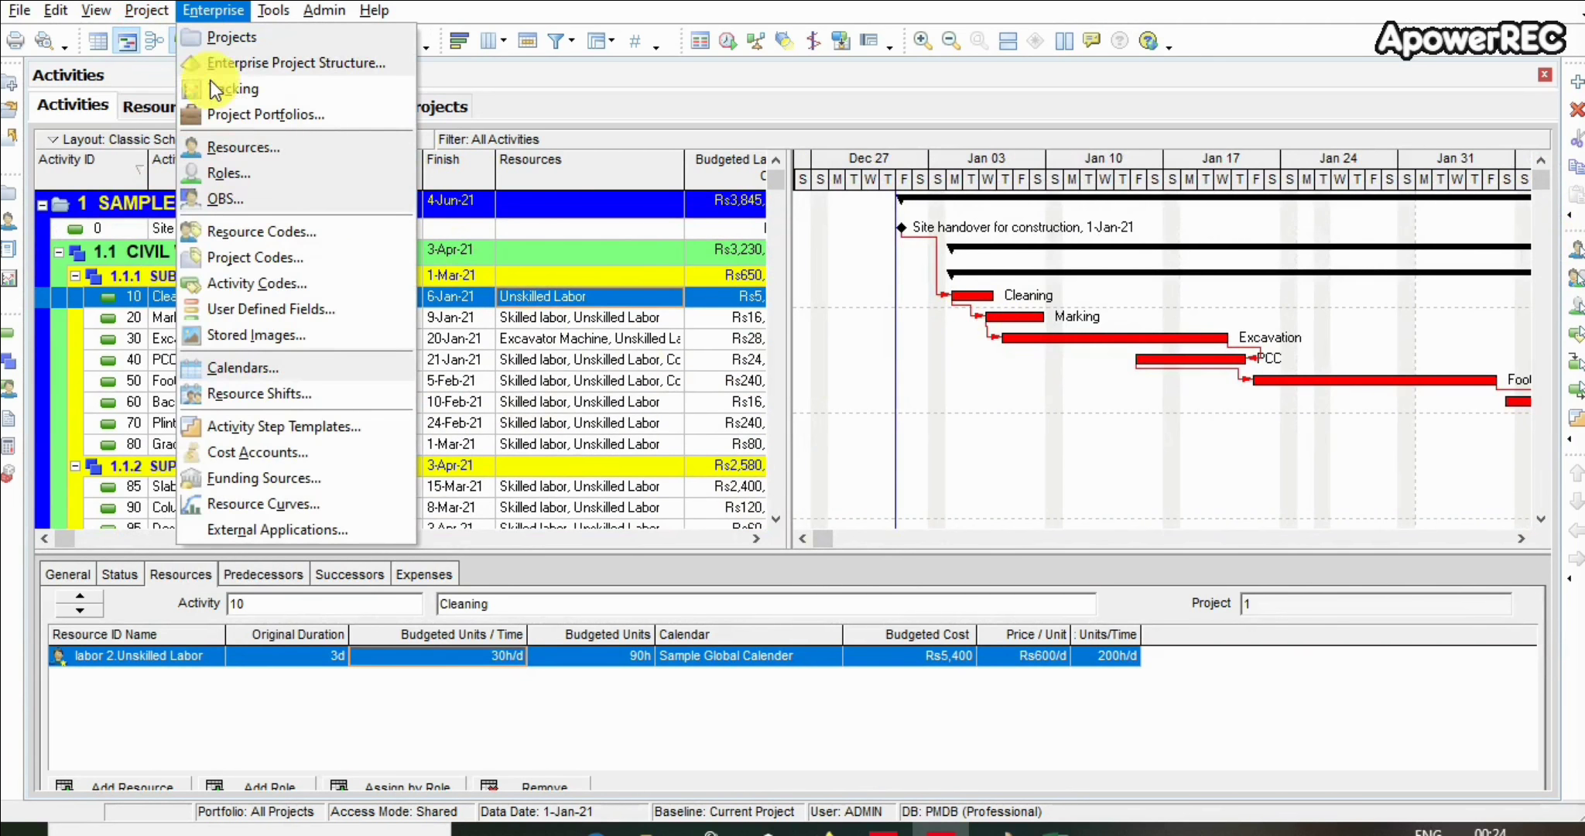
mouse_move(150, 14)
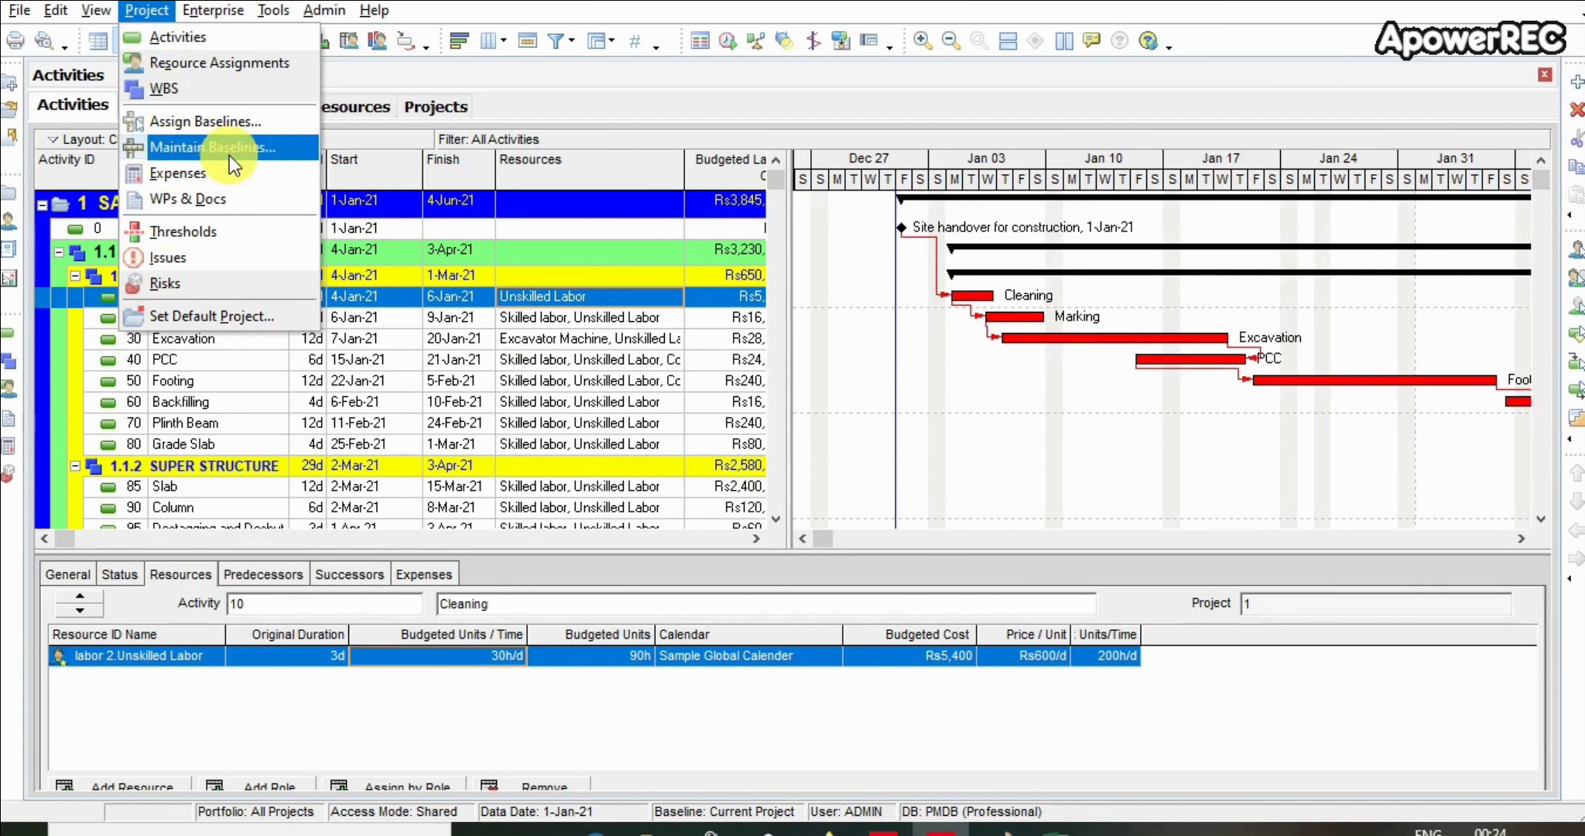
left_click(395, 203)
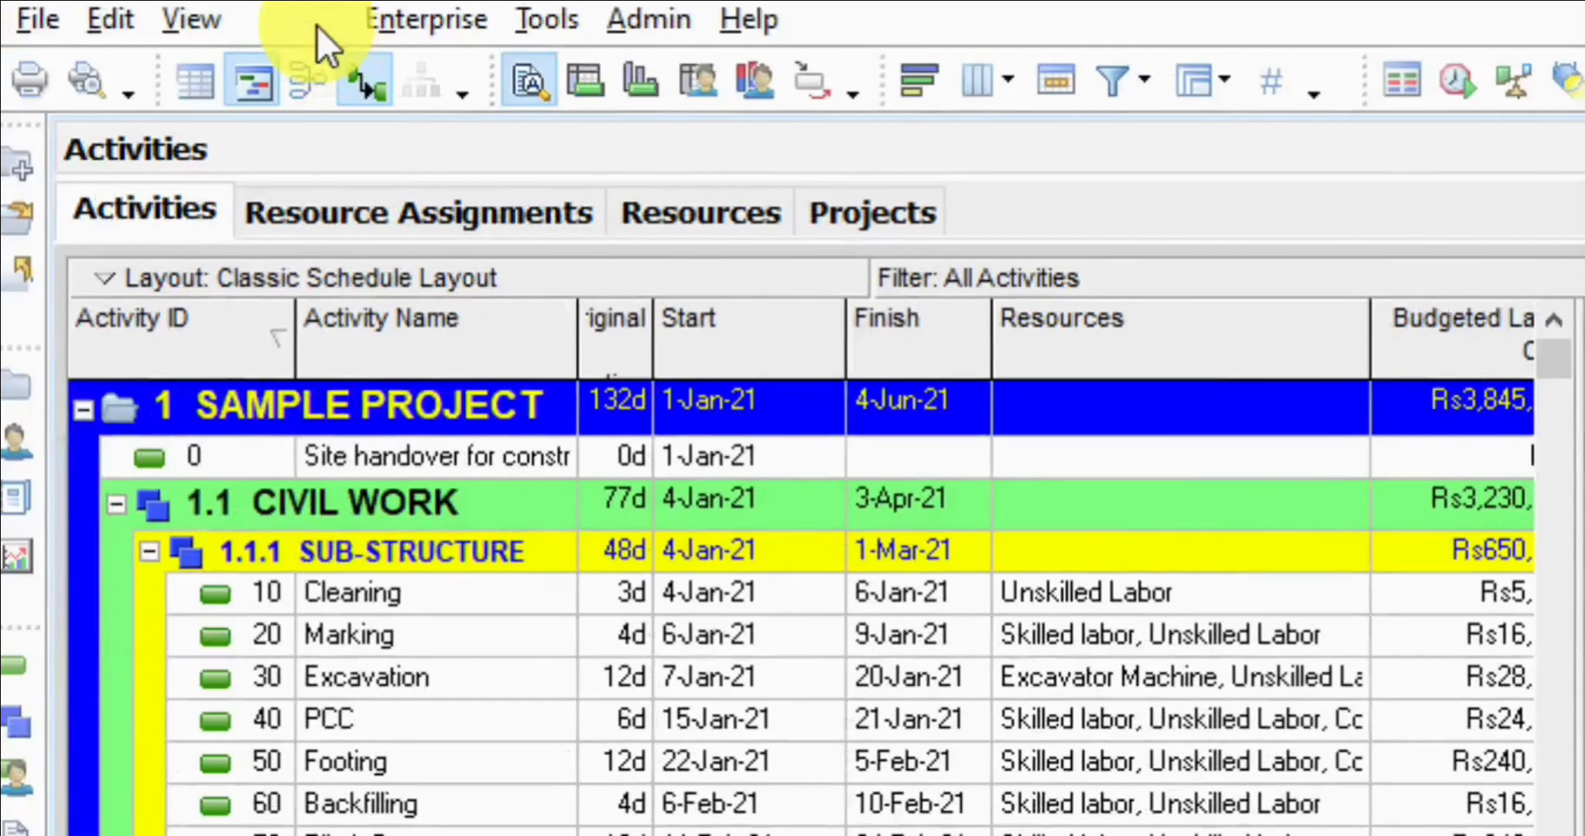
Open Maintain Baselines for SAMPLE PROJECT and enter "baseline 1" as the baseline name
left_click(317, 22)
mouse_move(391, 17)
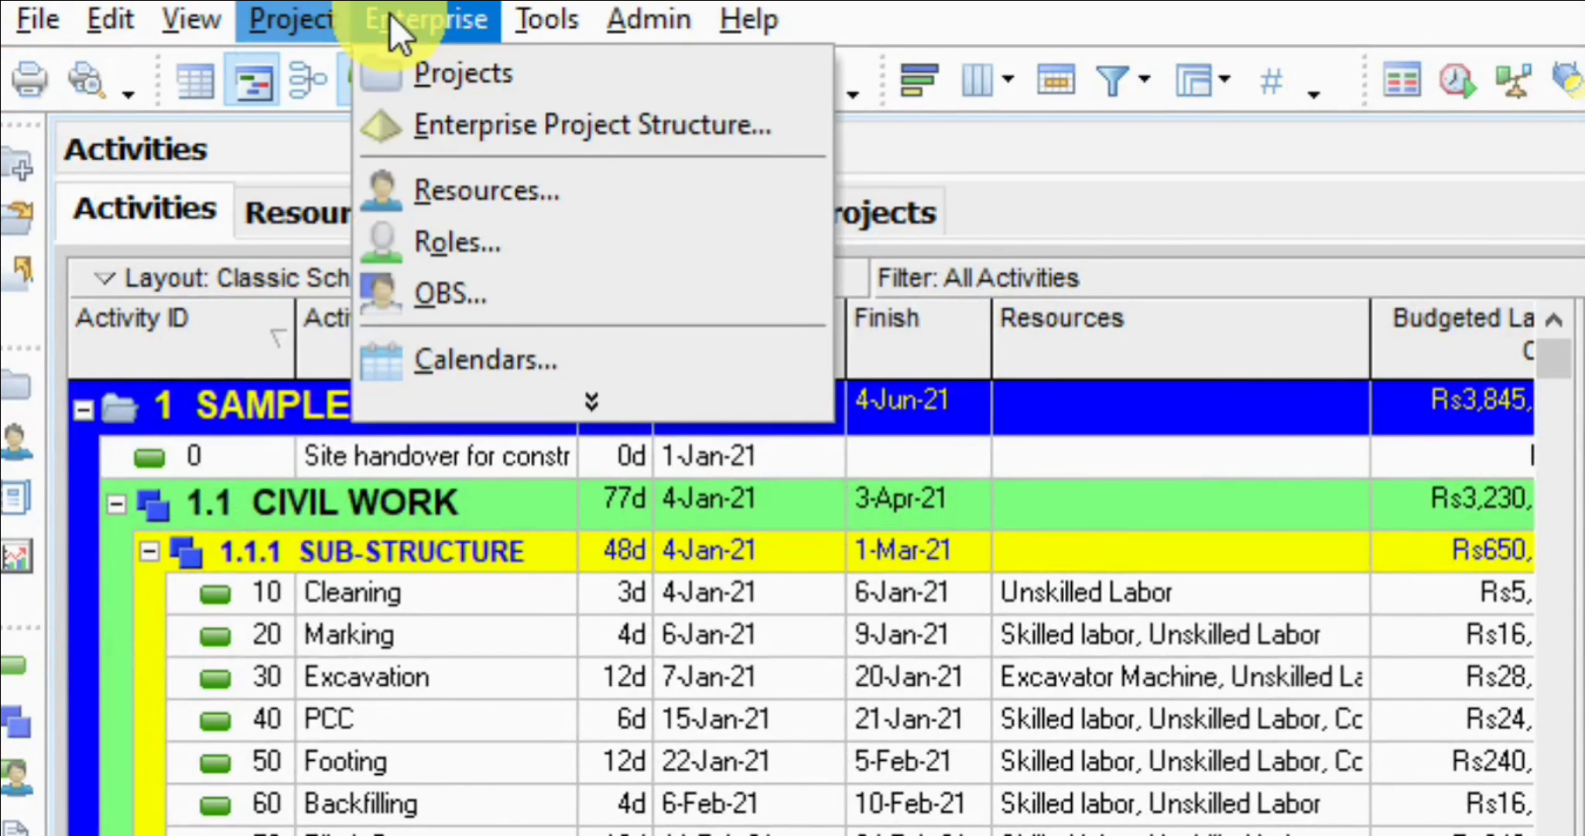
left_click(547, 372)
mouse_move(298, 14)
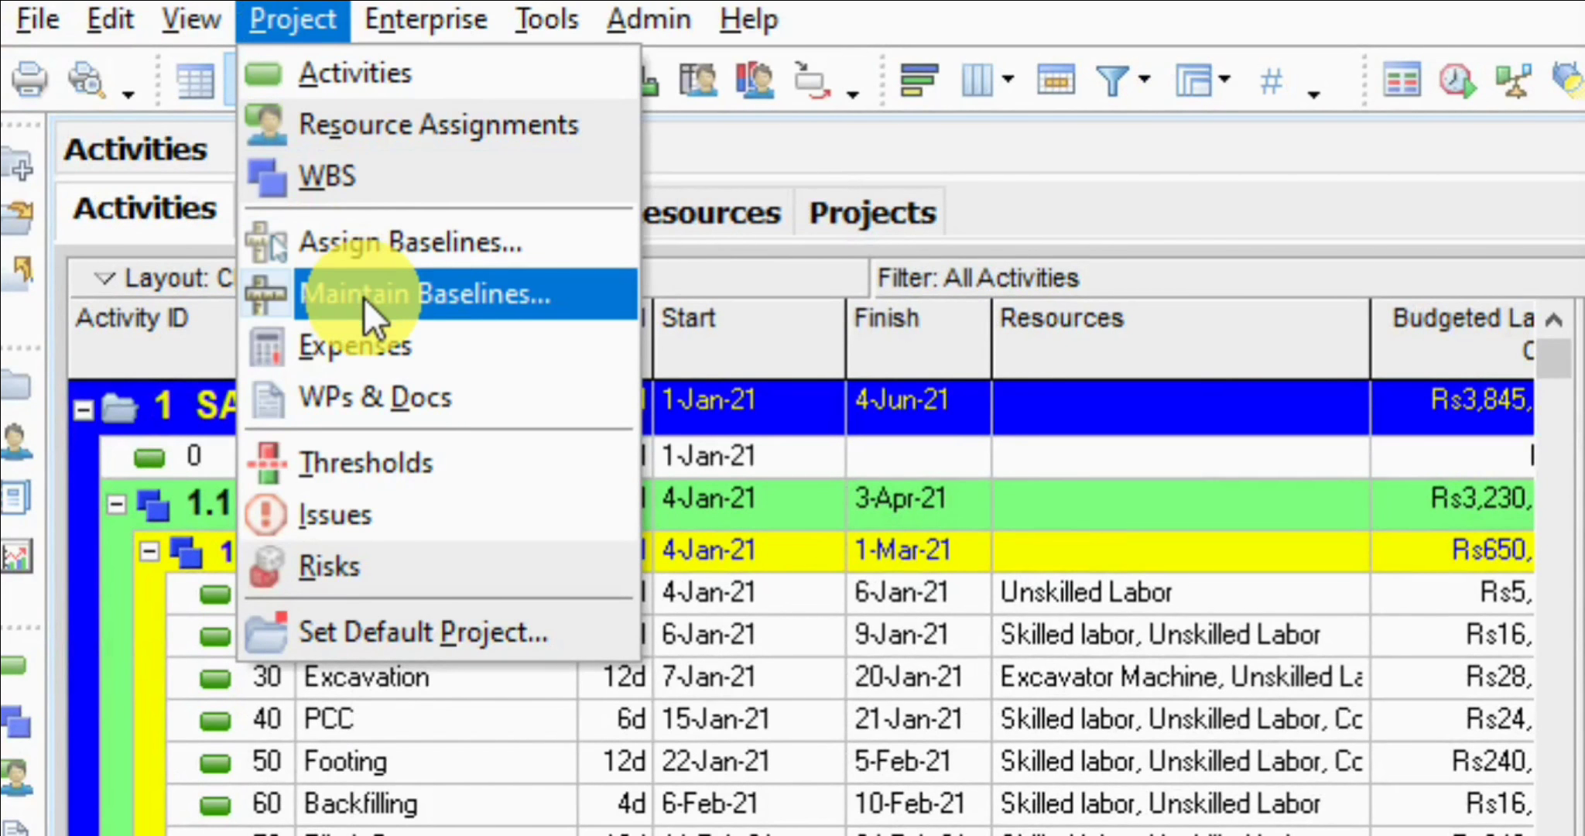
key("Escape")
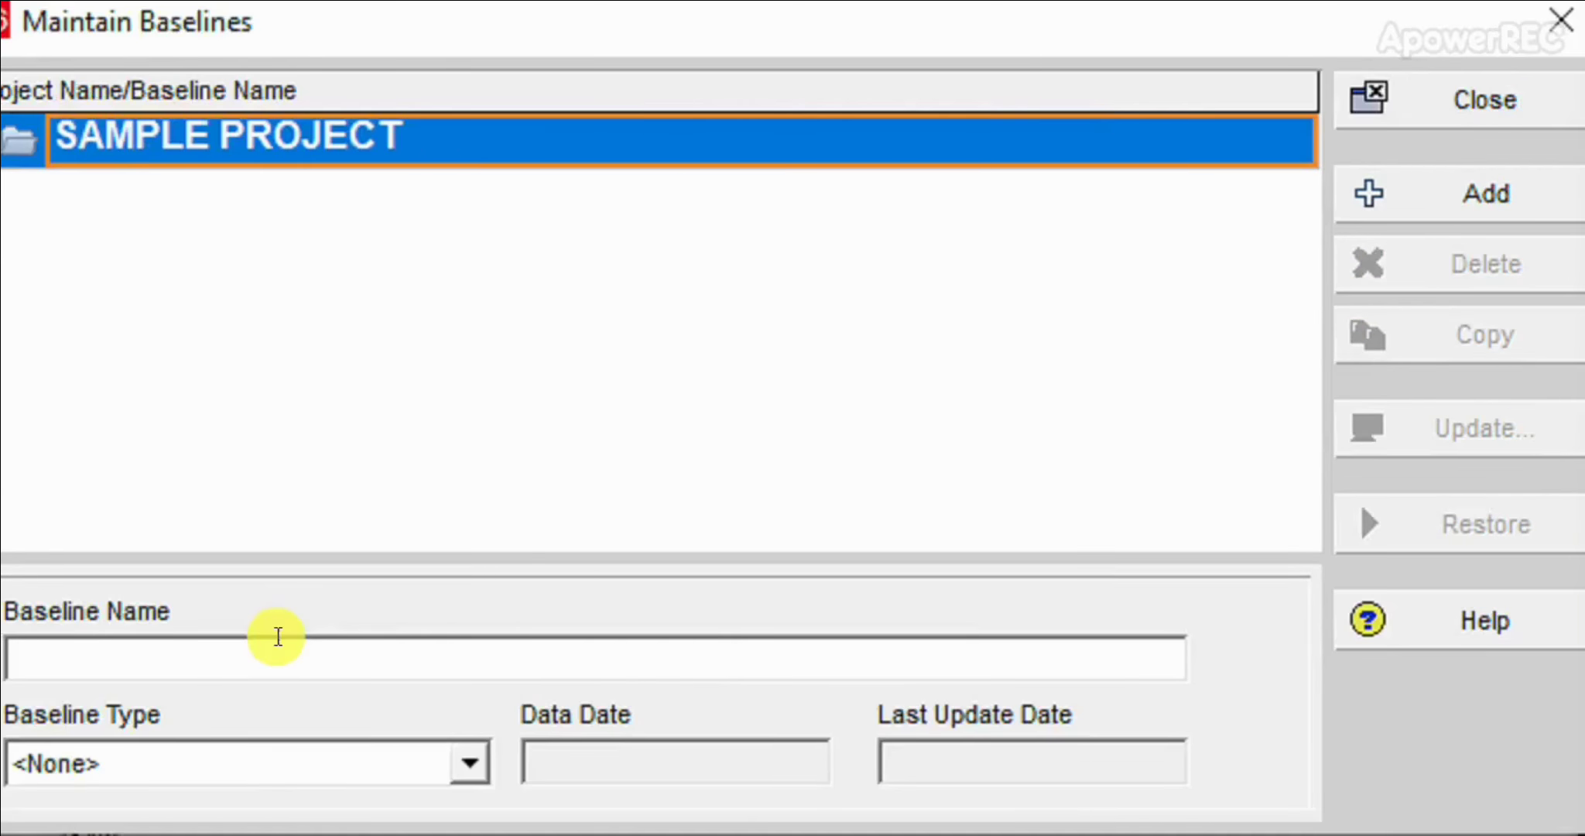
left_click(31, 778)
type("baseline 1")
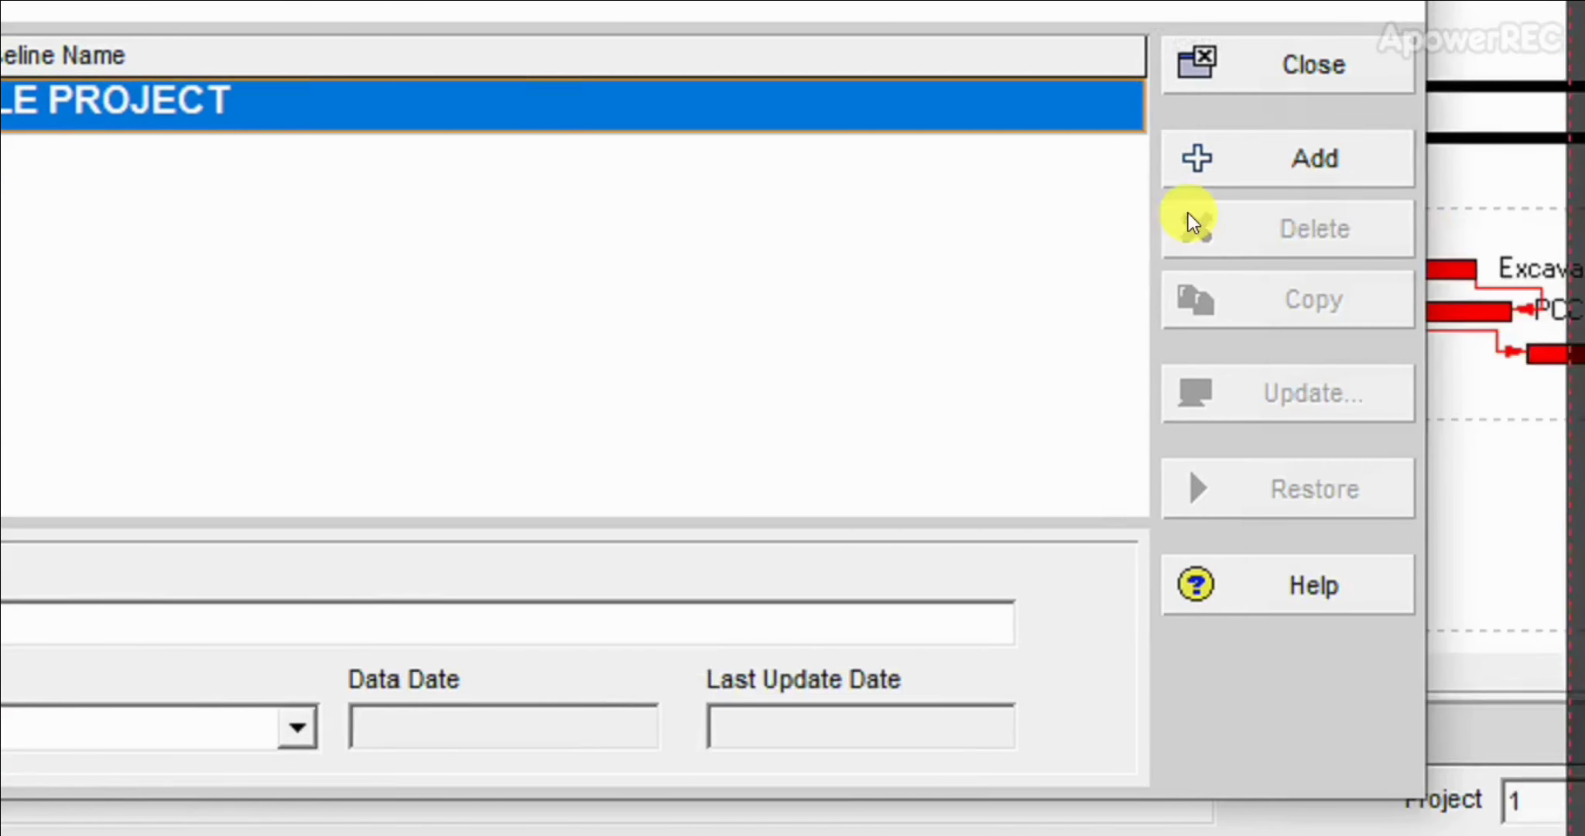
Add a baseline by converting project 1-2, SAMPLE PROJECT BASELINE 1, to a new baseline of the current project, and close Maintain Baselines
left_click(1527, 171)
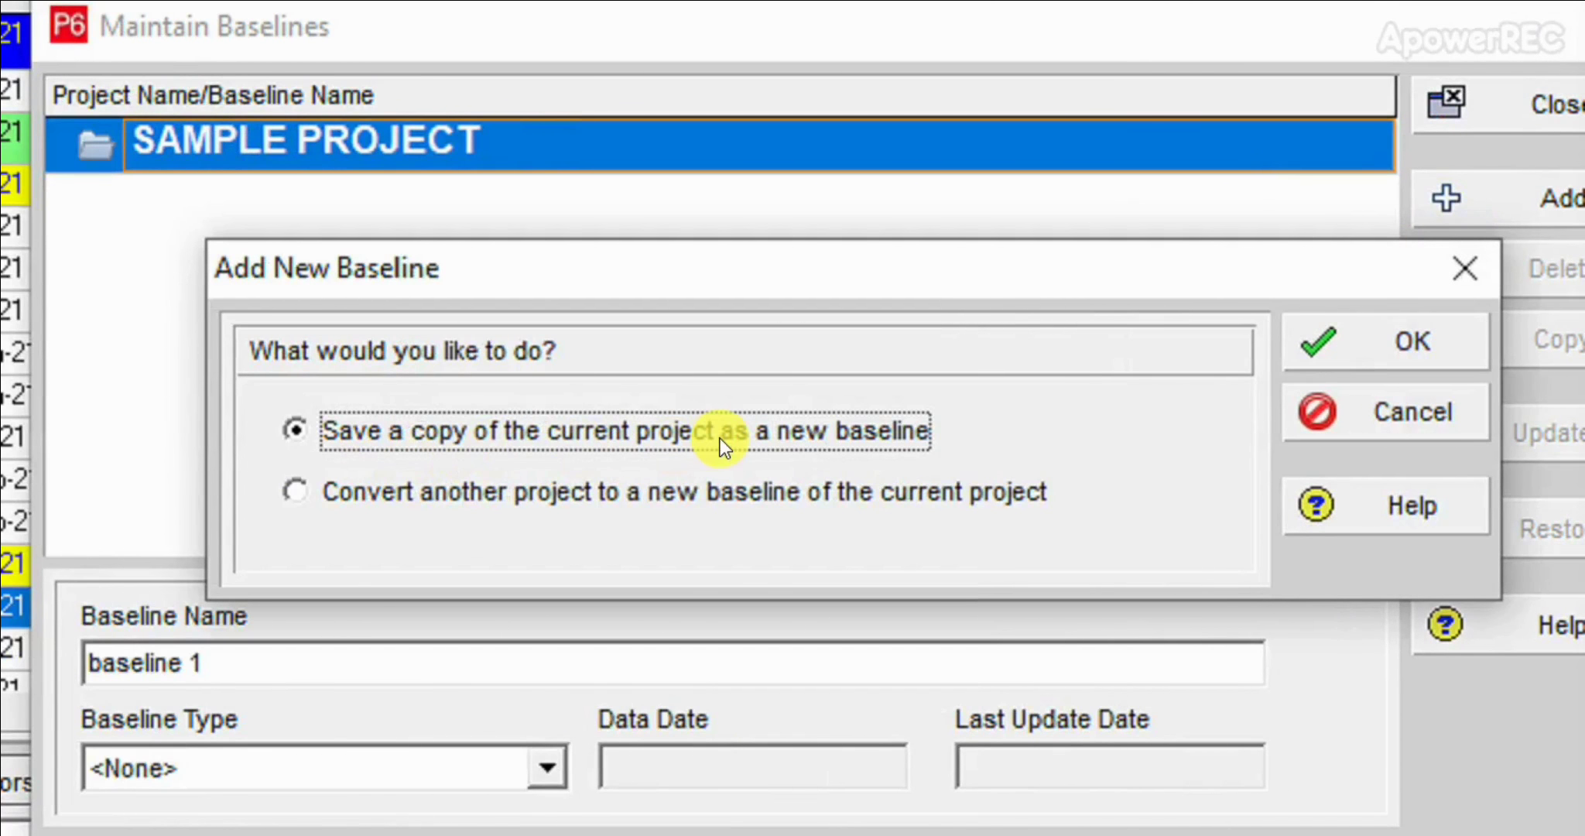
left_click(577, 501)
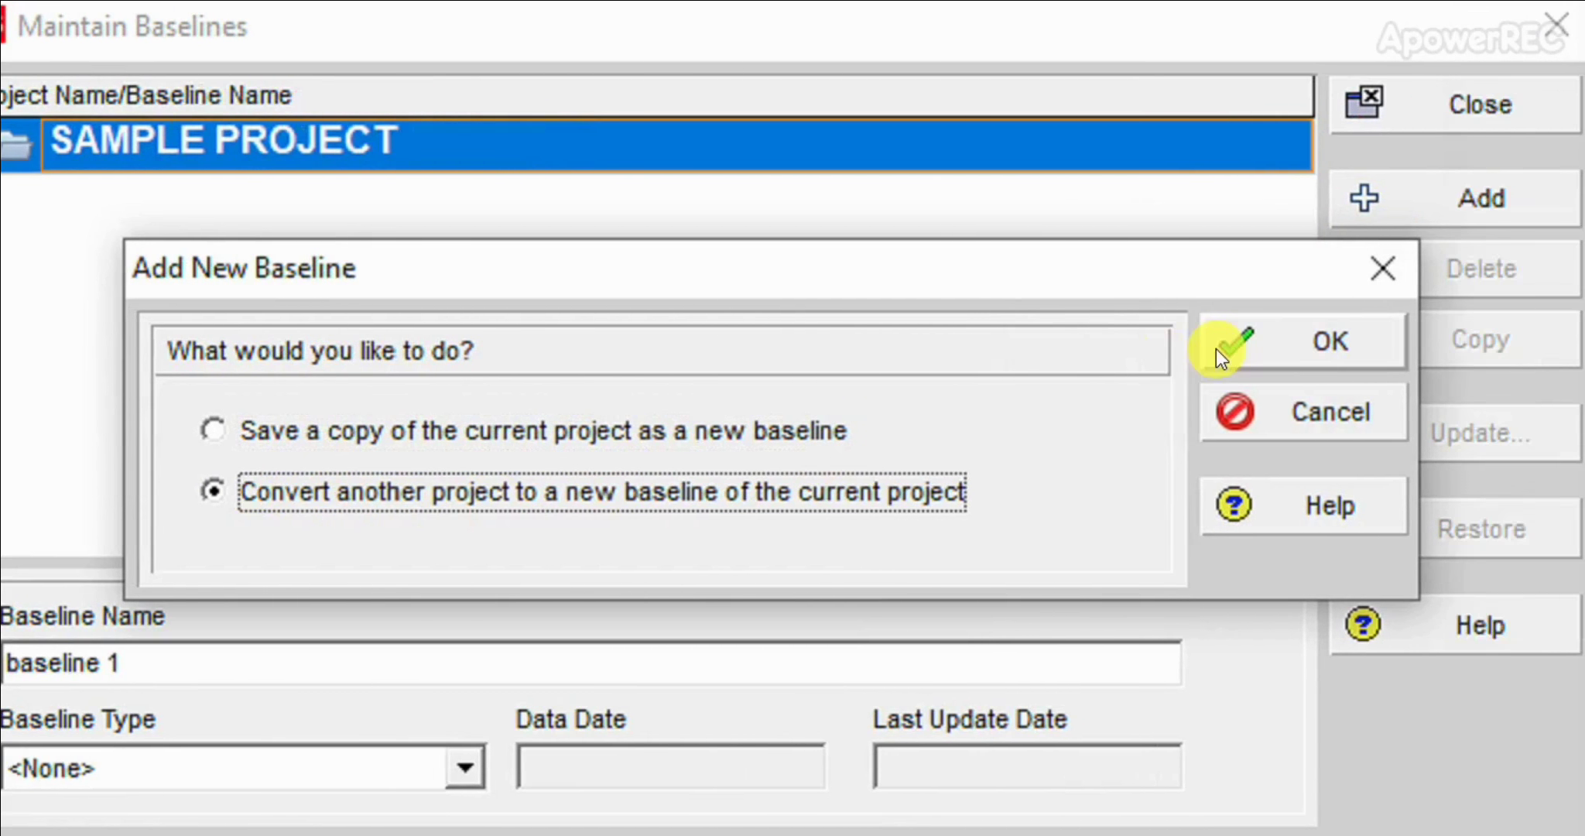
left_click(1354, 347)
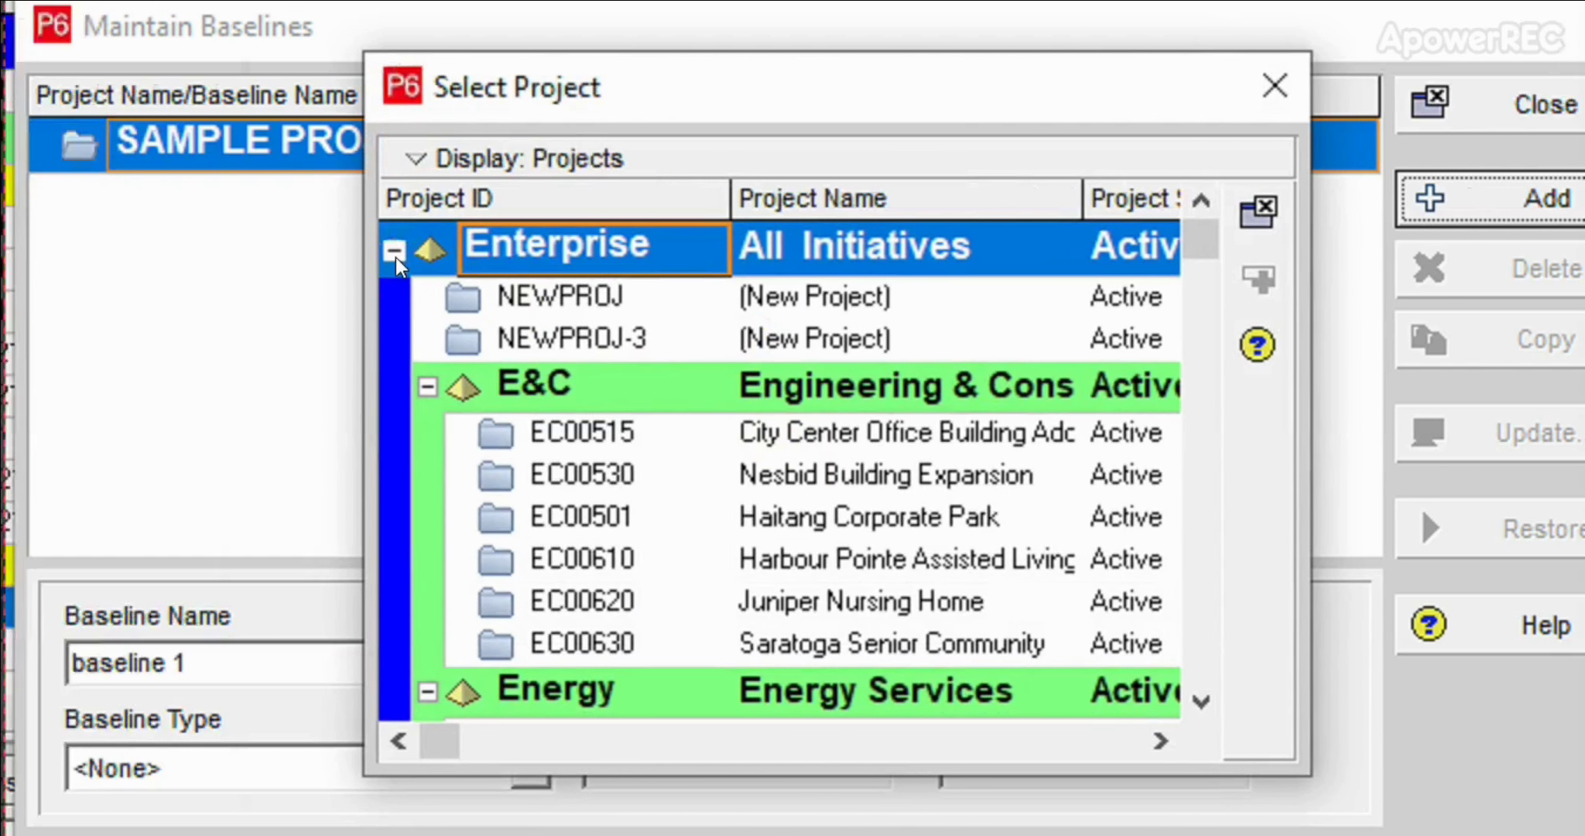
left_click(289, 251)
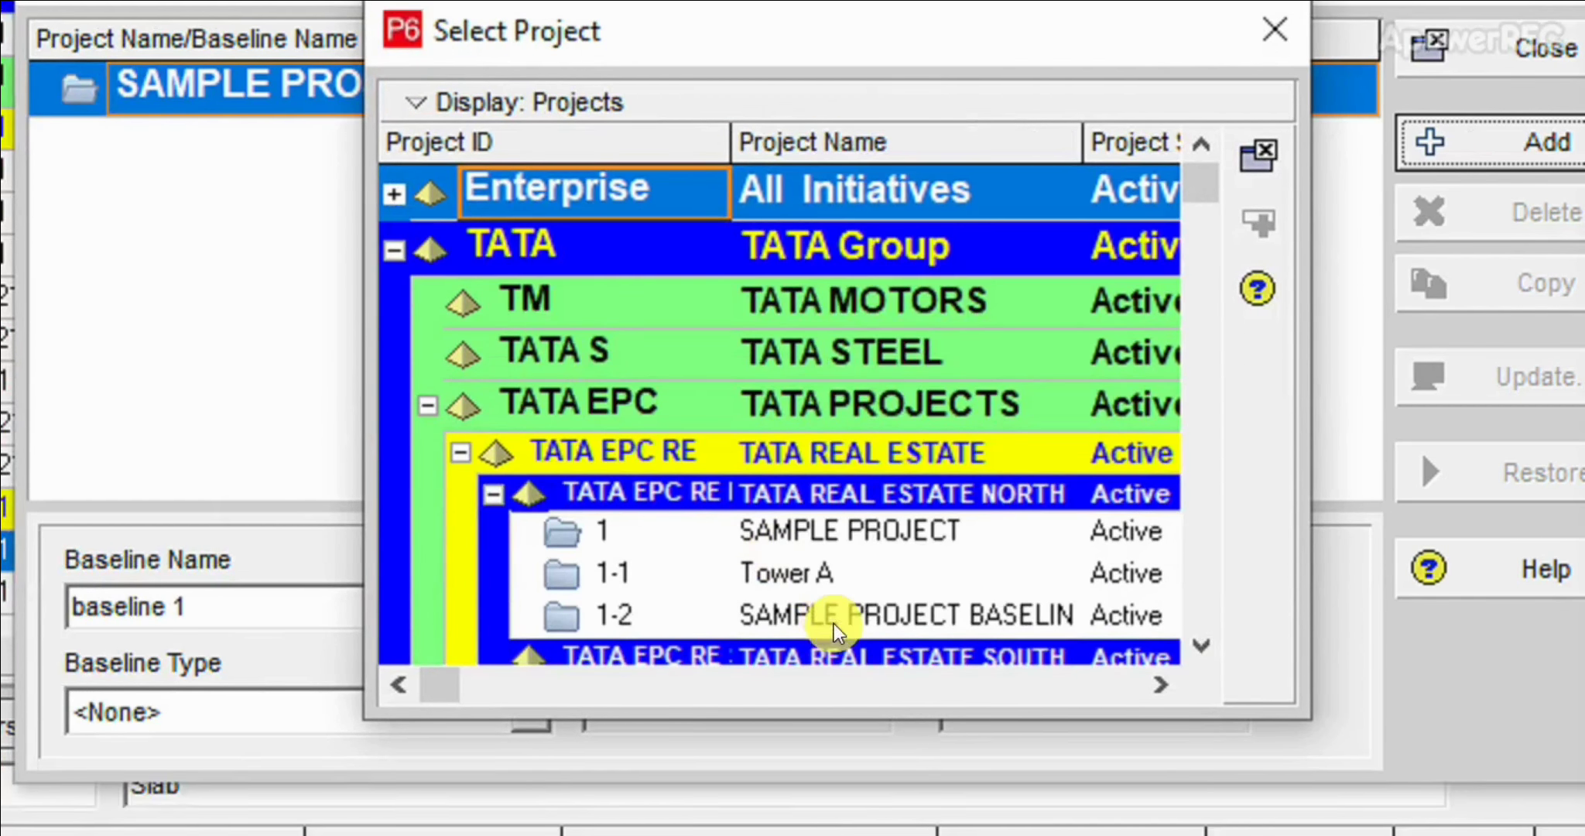
double_click(833, 679)
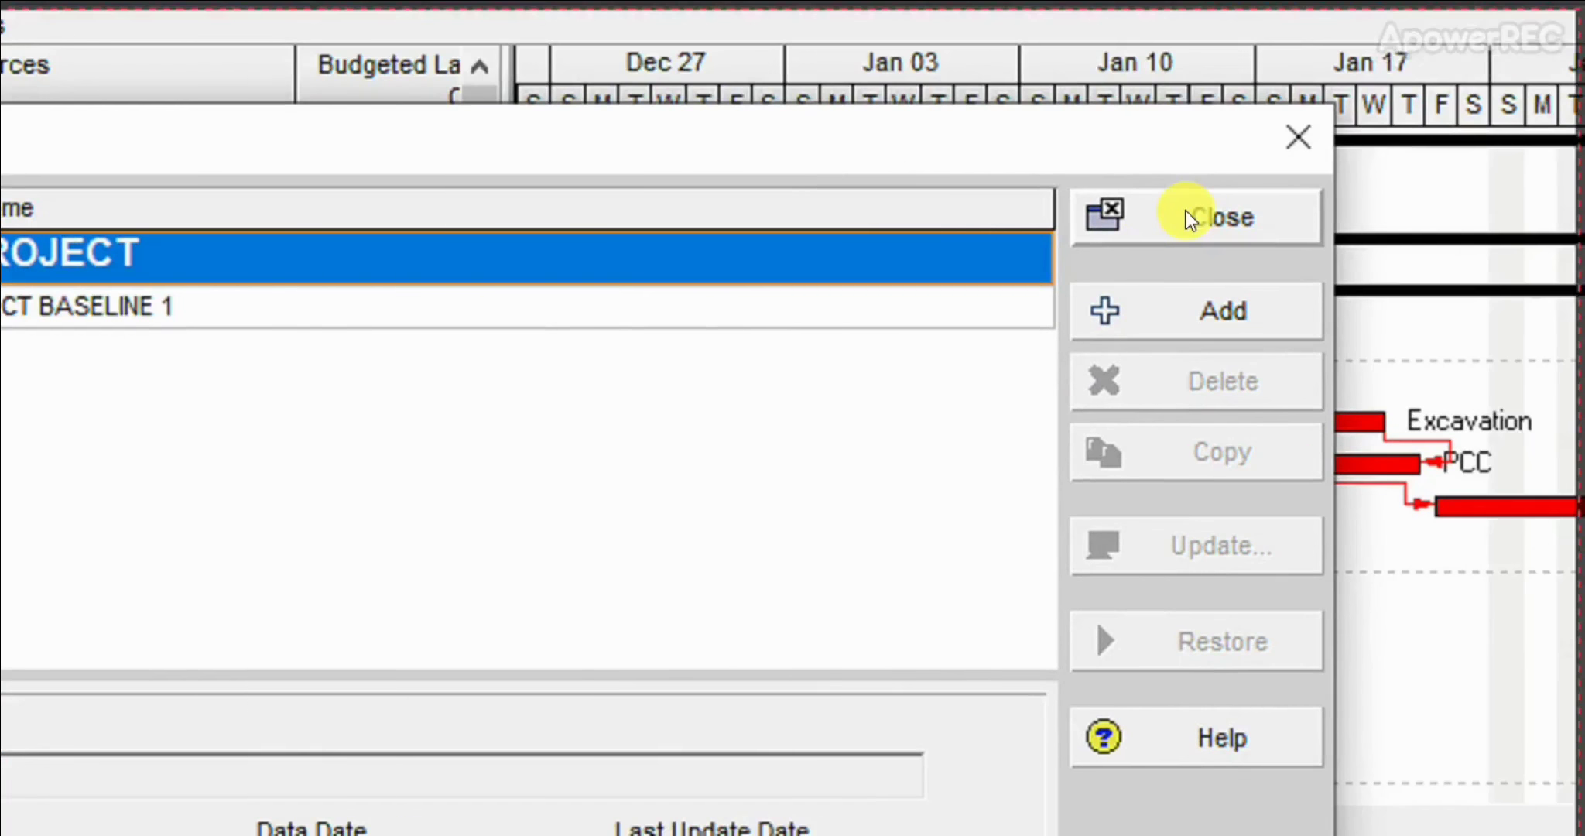
left_click(1536, 114)
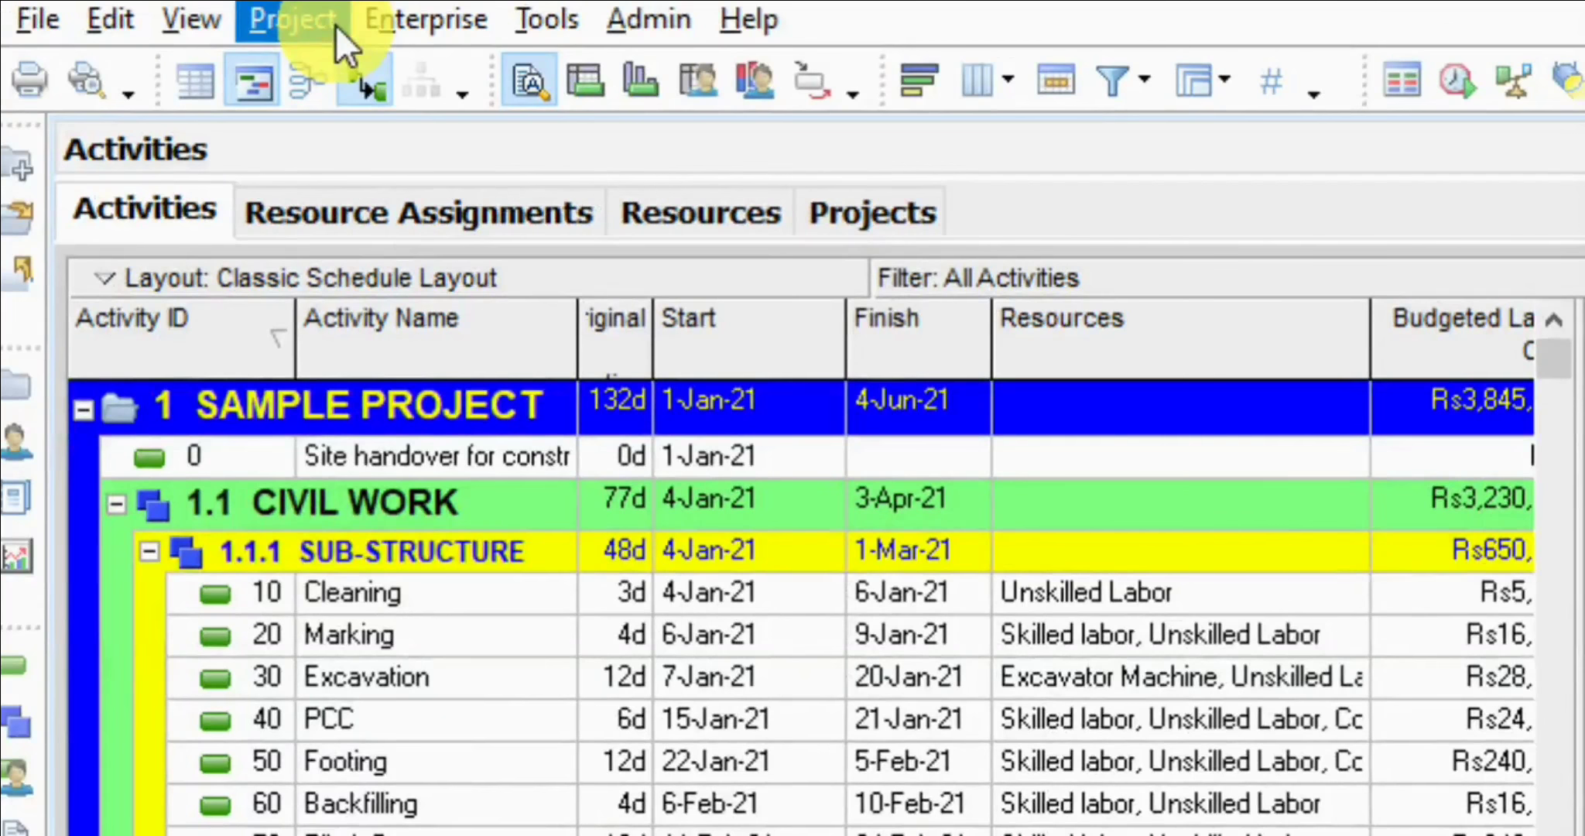
Open Assign Baselines for SAMPLE PROJECT and set the project baseline to SAMPLE PROJECT BASELINE 1
left_click(336, 27)
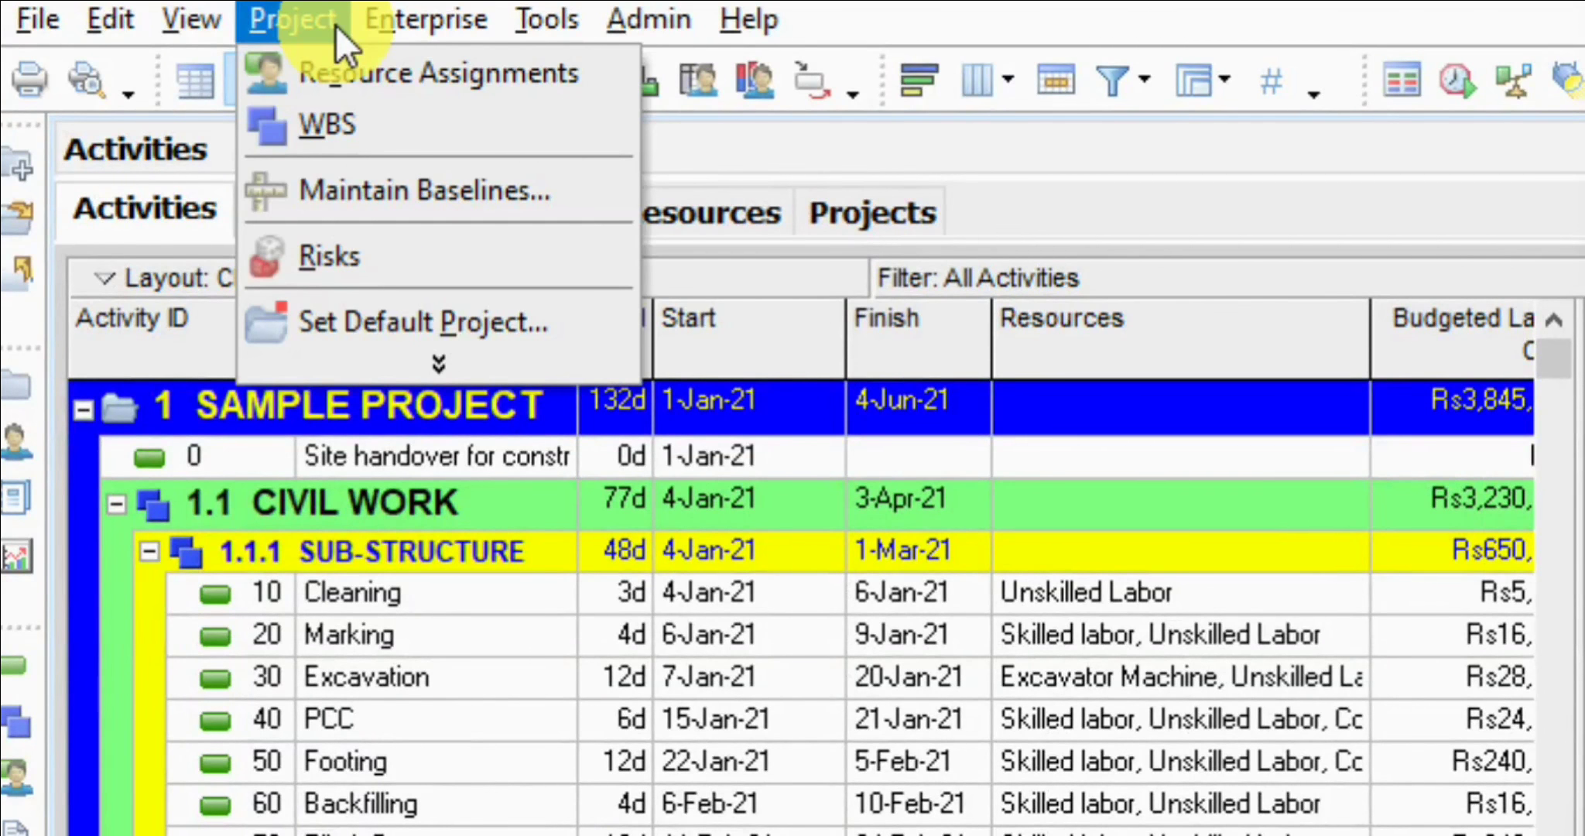
left_click(422, 365)
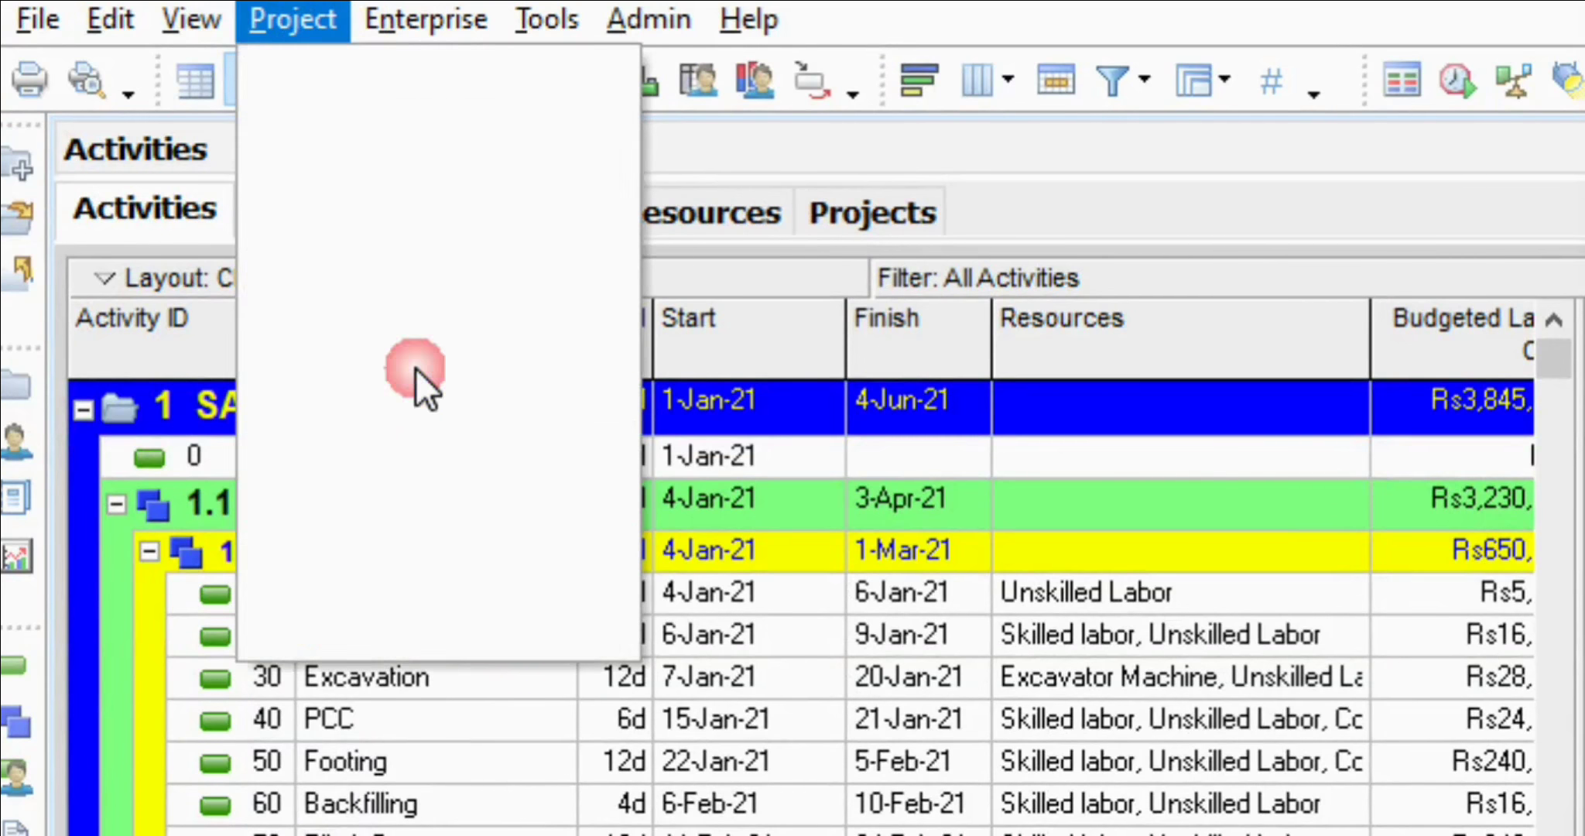
left_click(385, 246)
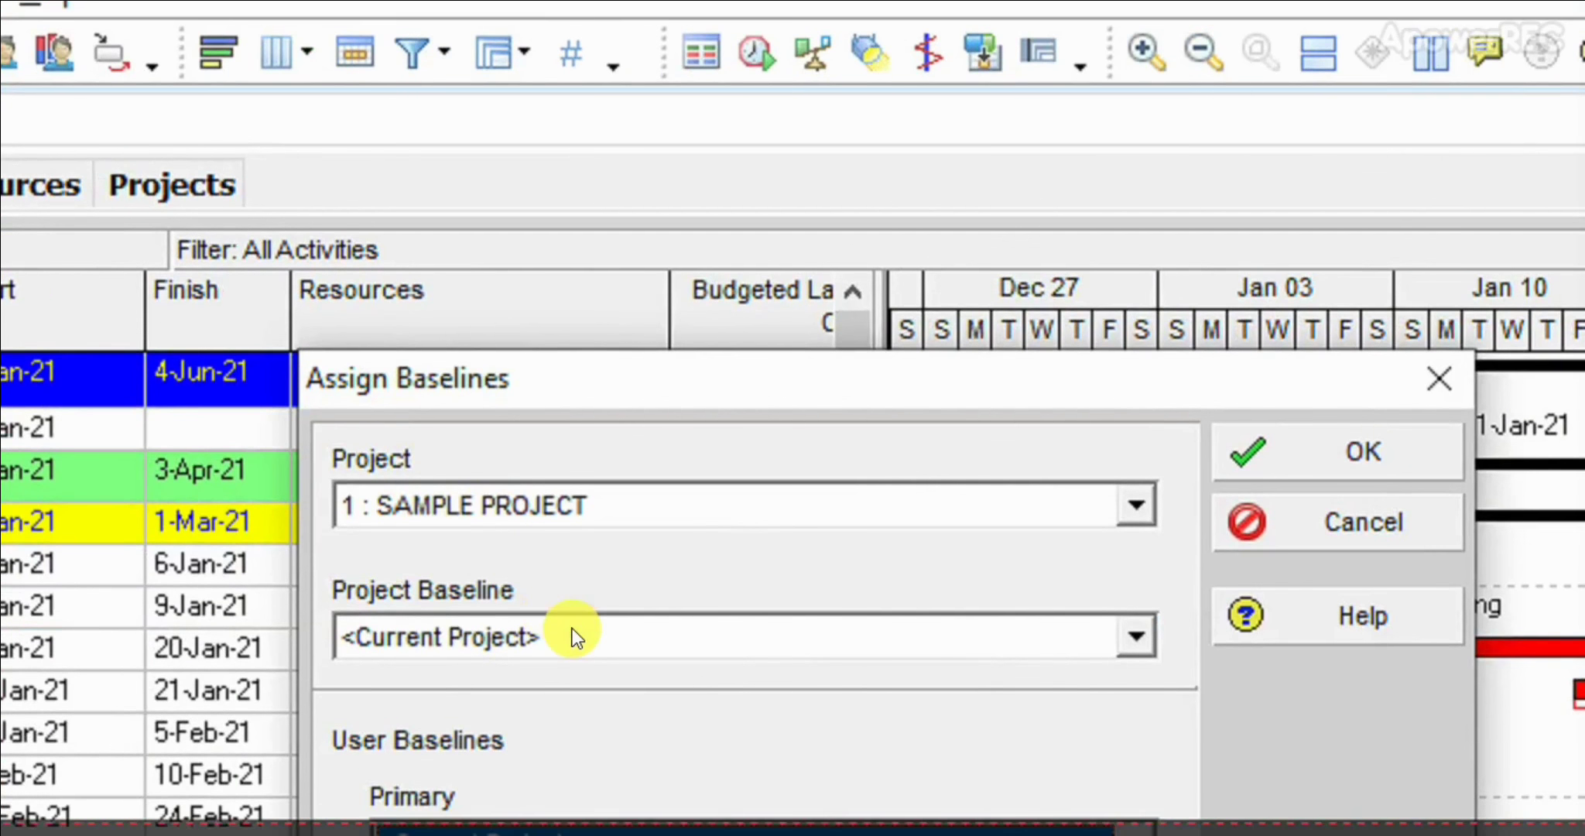
left_click(565, 662)
left_click(574, 709)
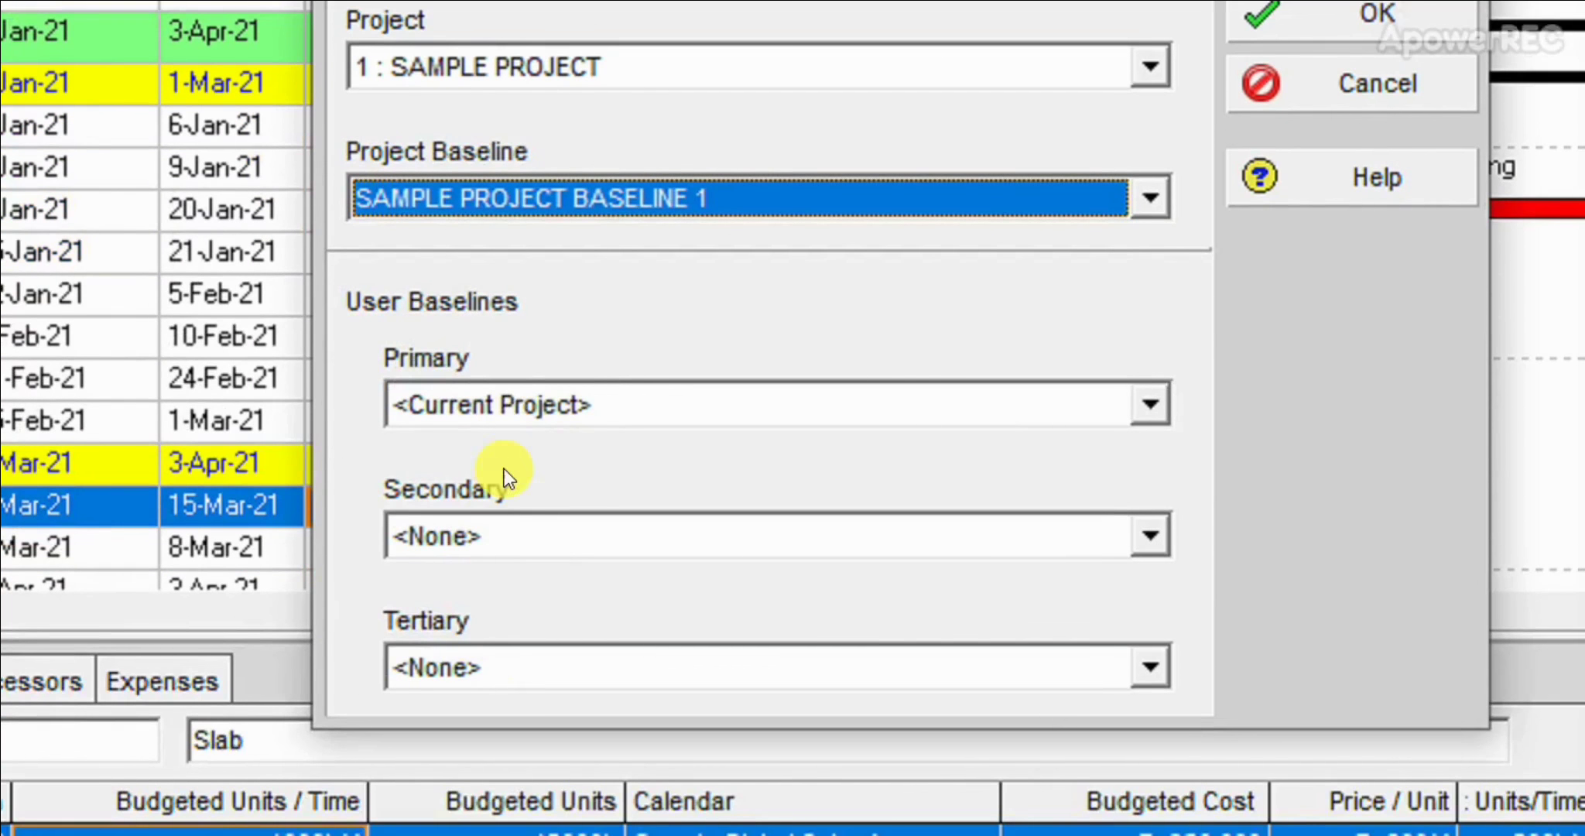
Set the primary user baseline to SAMPLE PROJECT BASELINE 1, keep the same project baseline, and confirm the baseline assignments
left_click(536, 411)
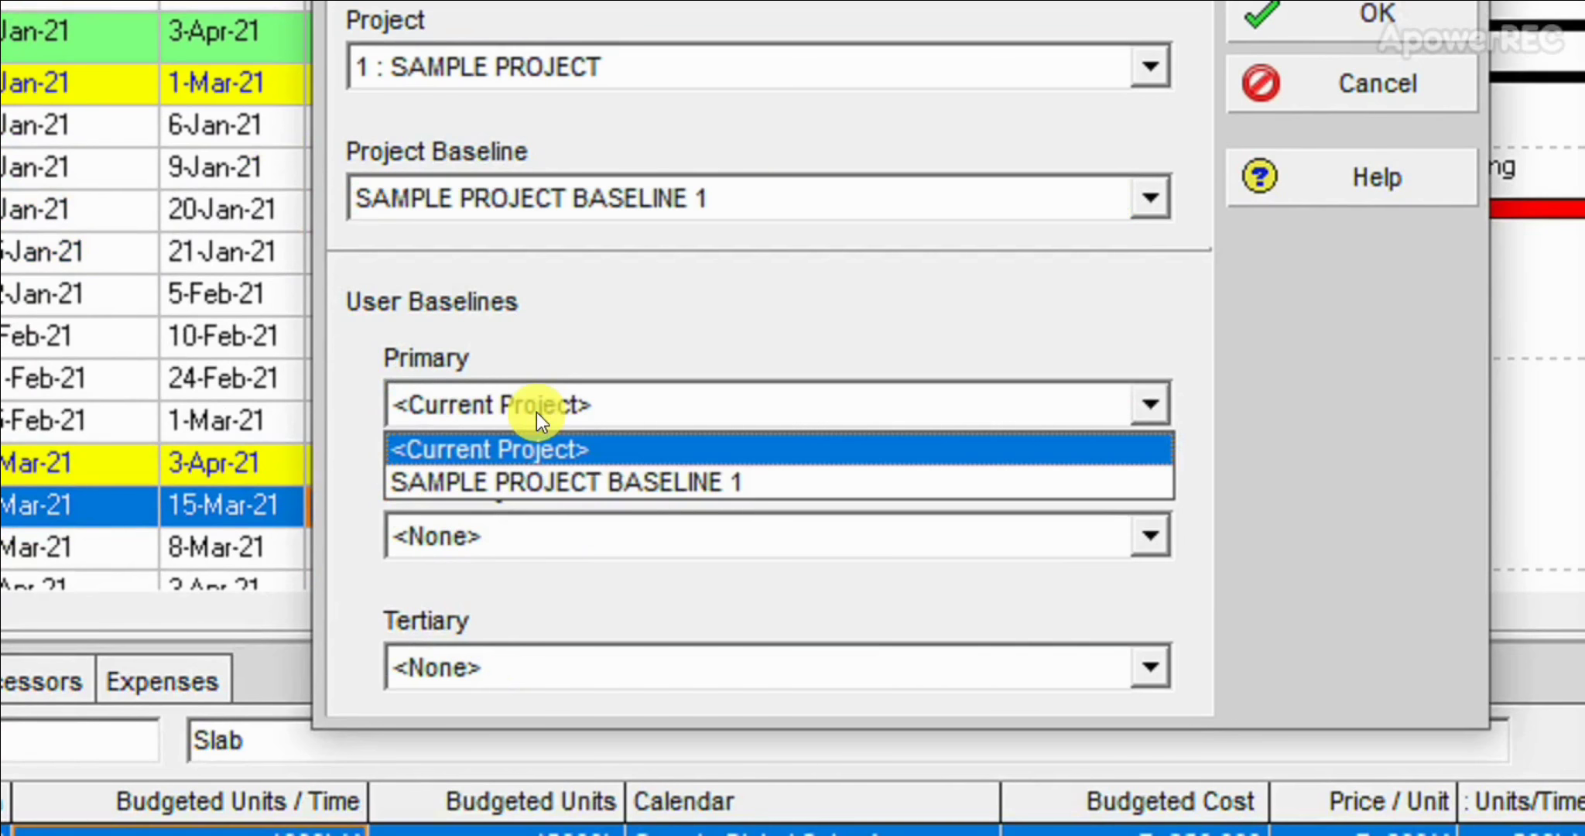
left_click(541, 482)
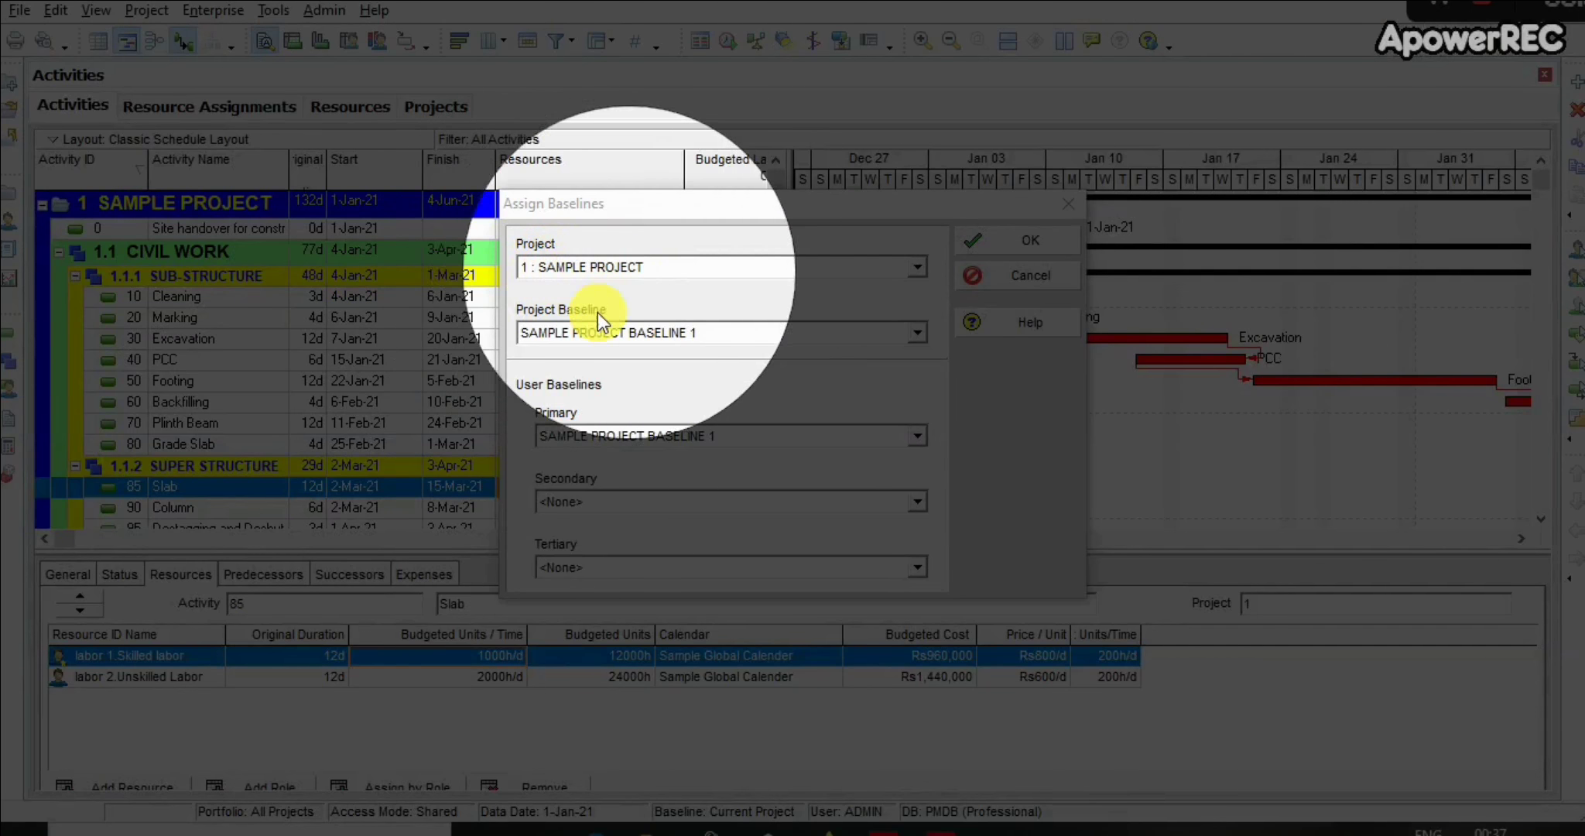
left_click(580, 331)
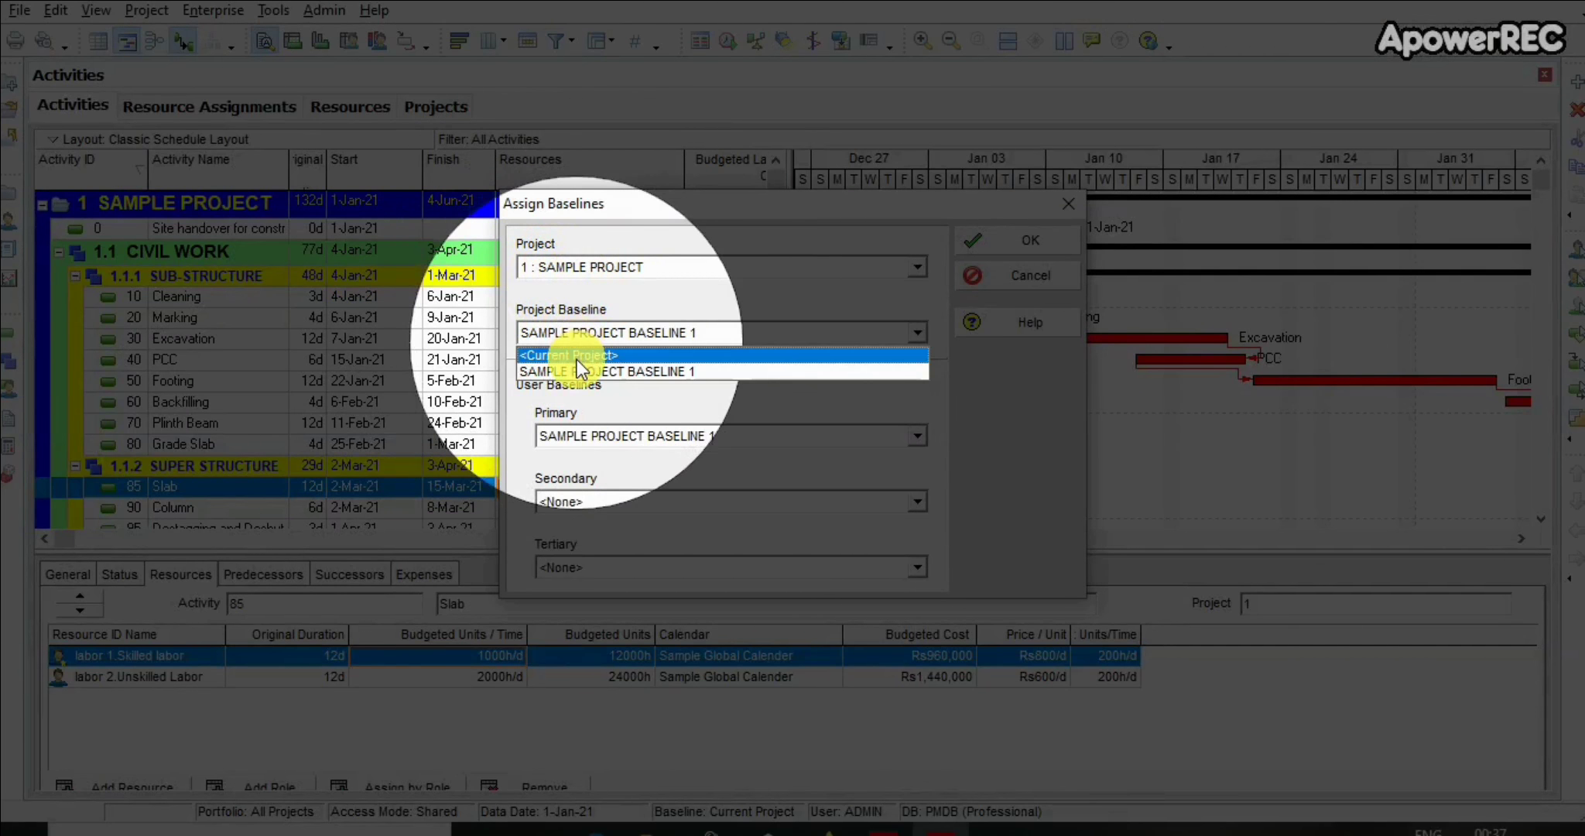
left_click(579, 371)
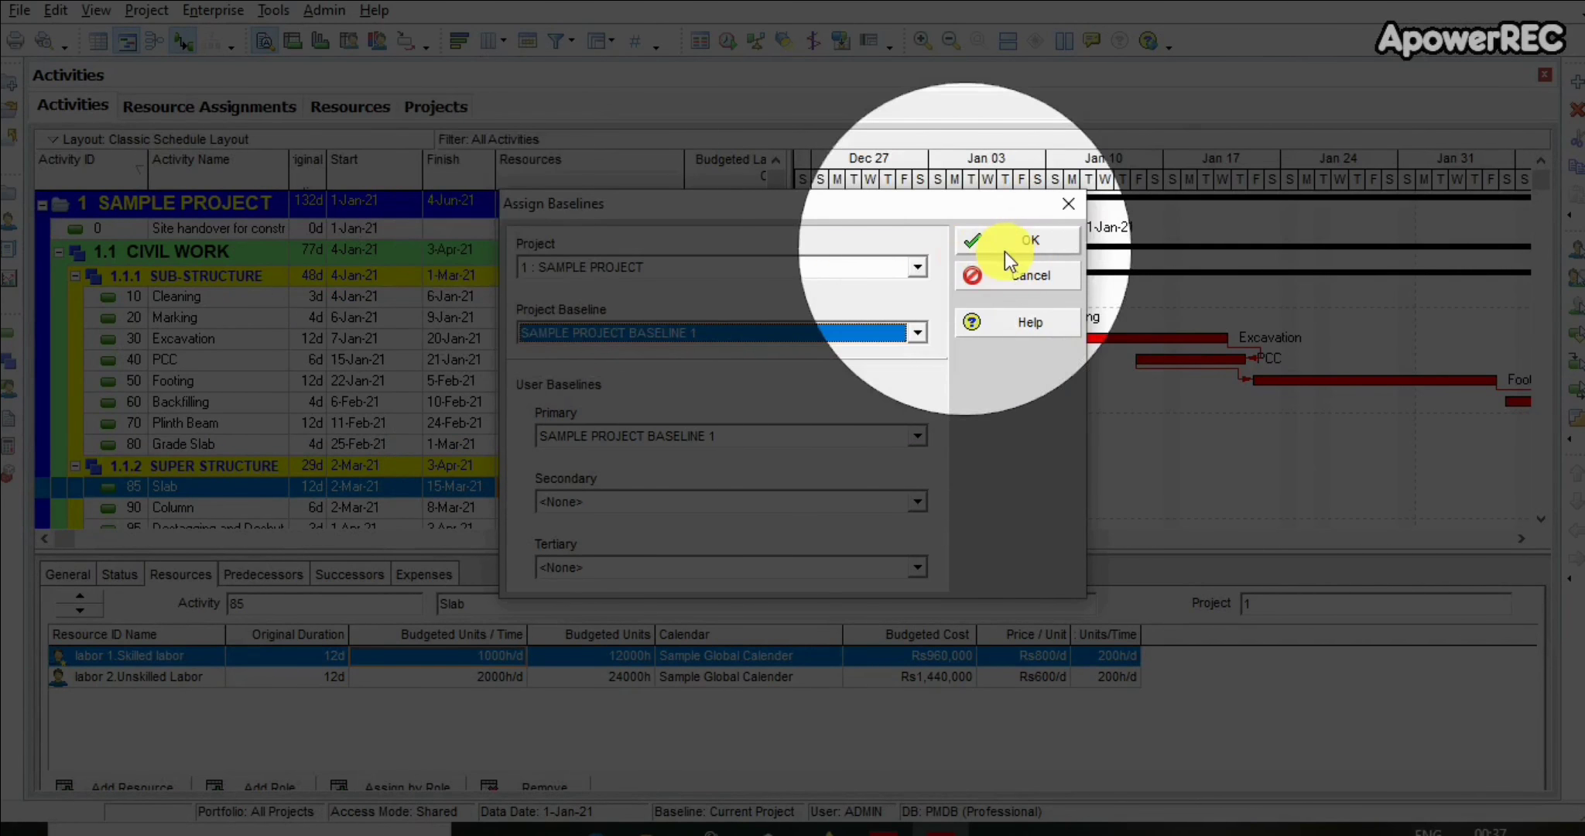
left_click(1009, 246)
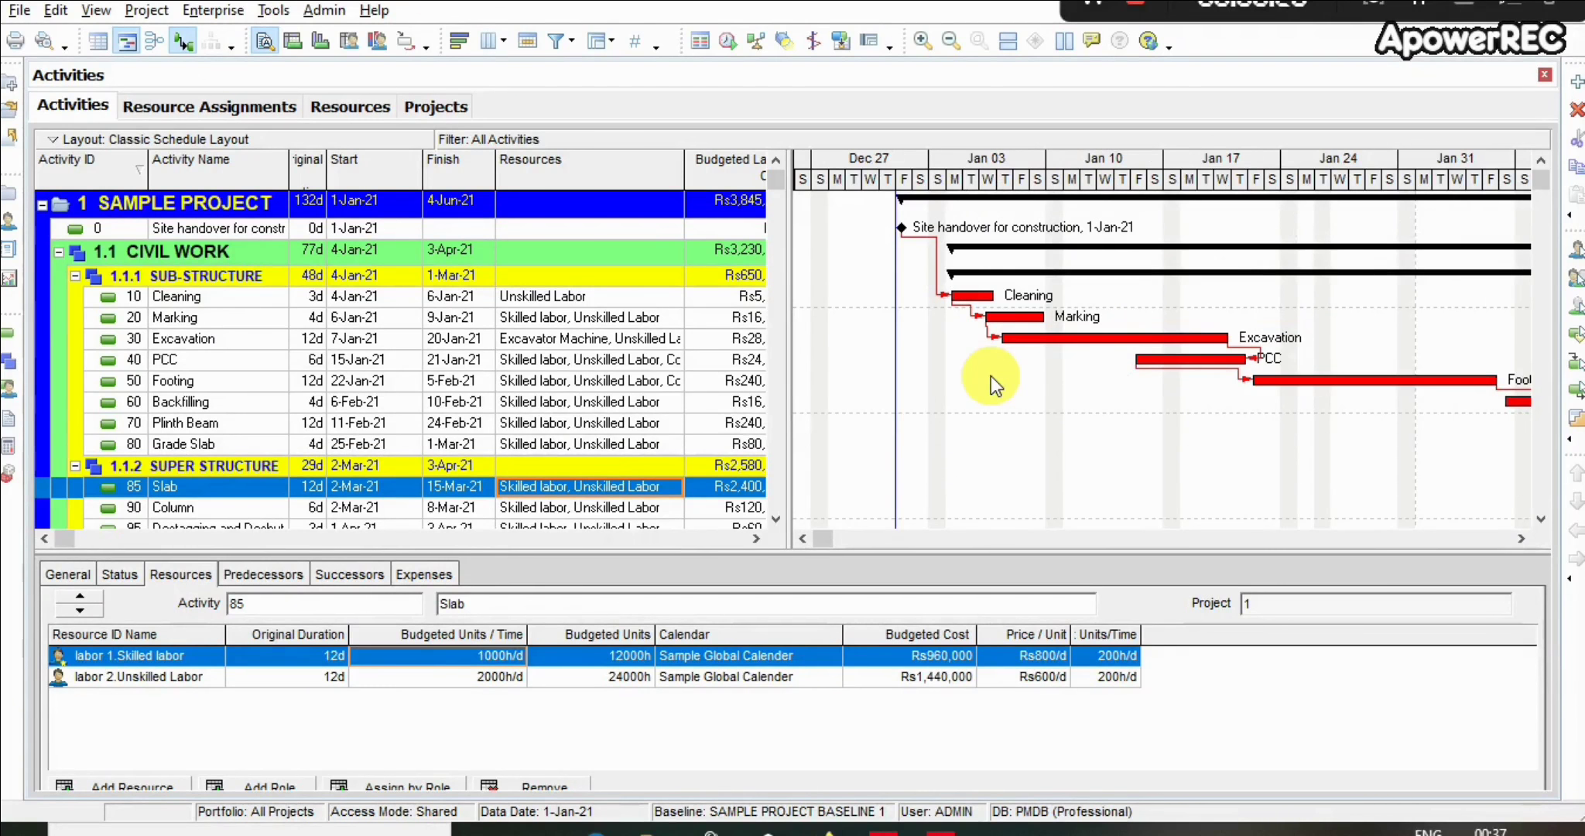
left_click(974, 391)
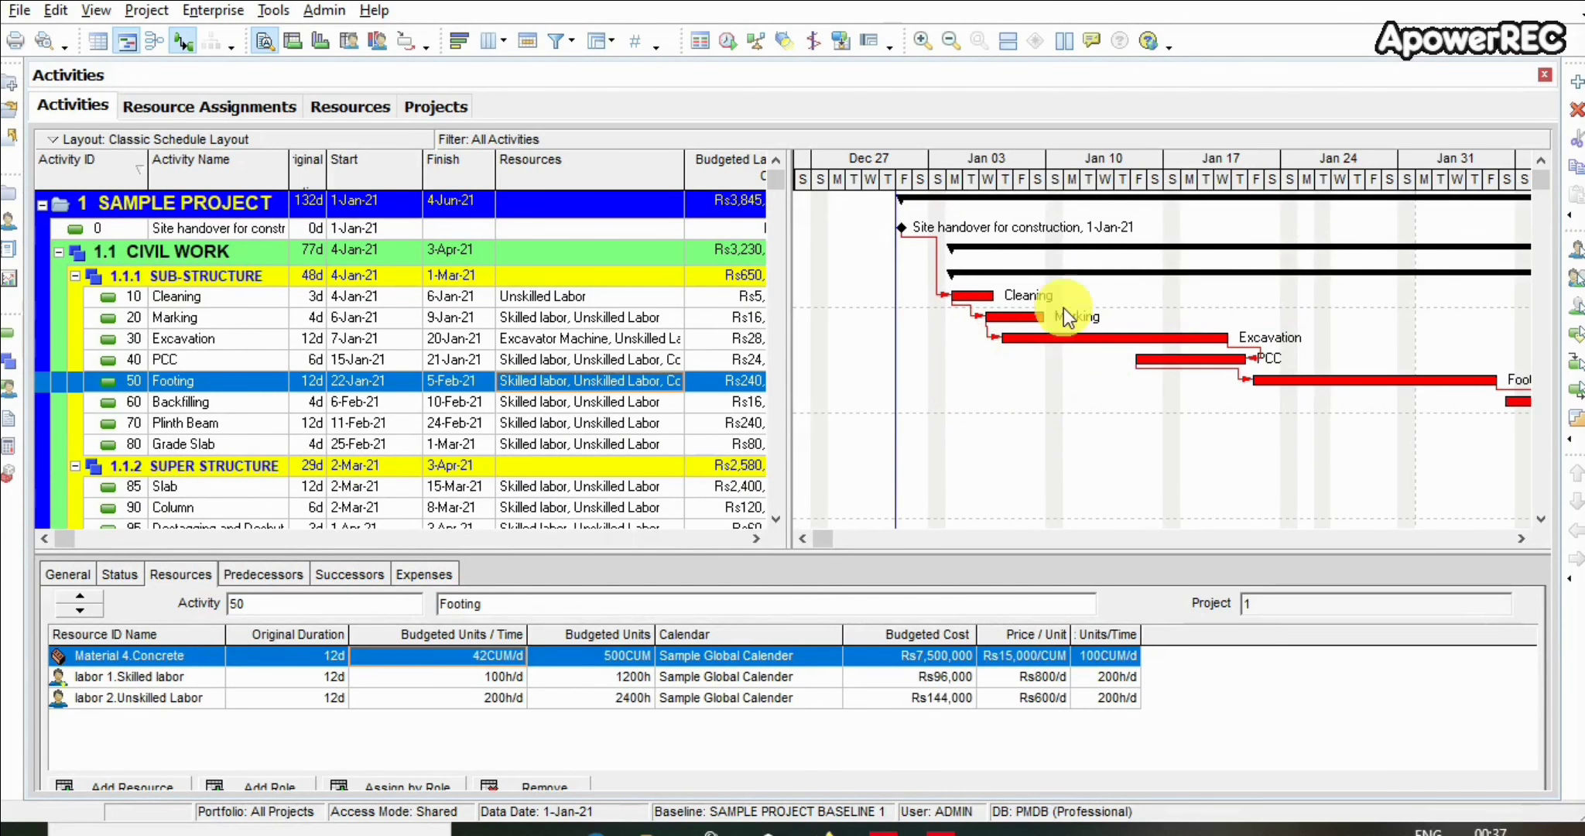
right_click(949, 398)
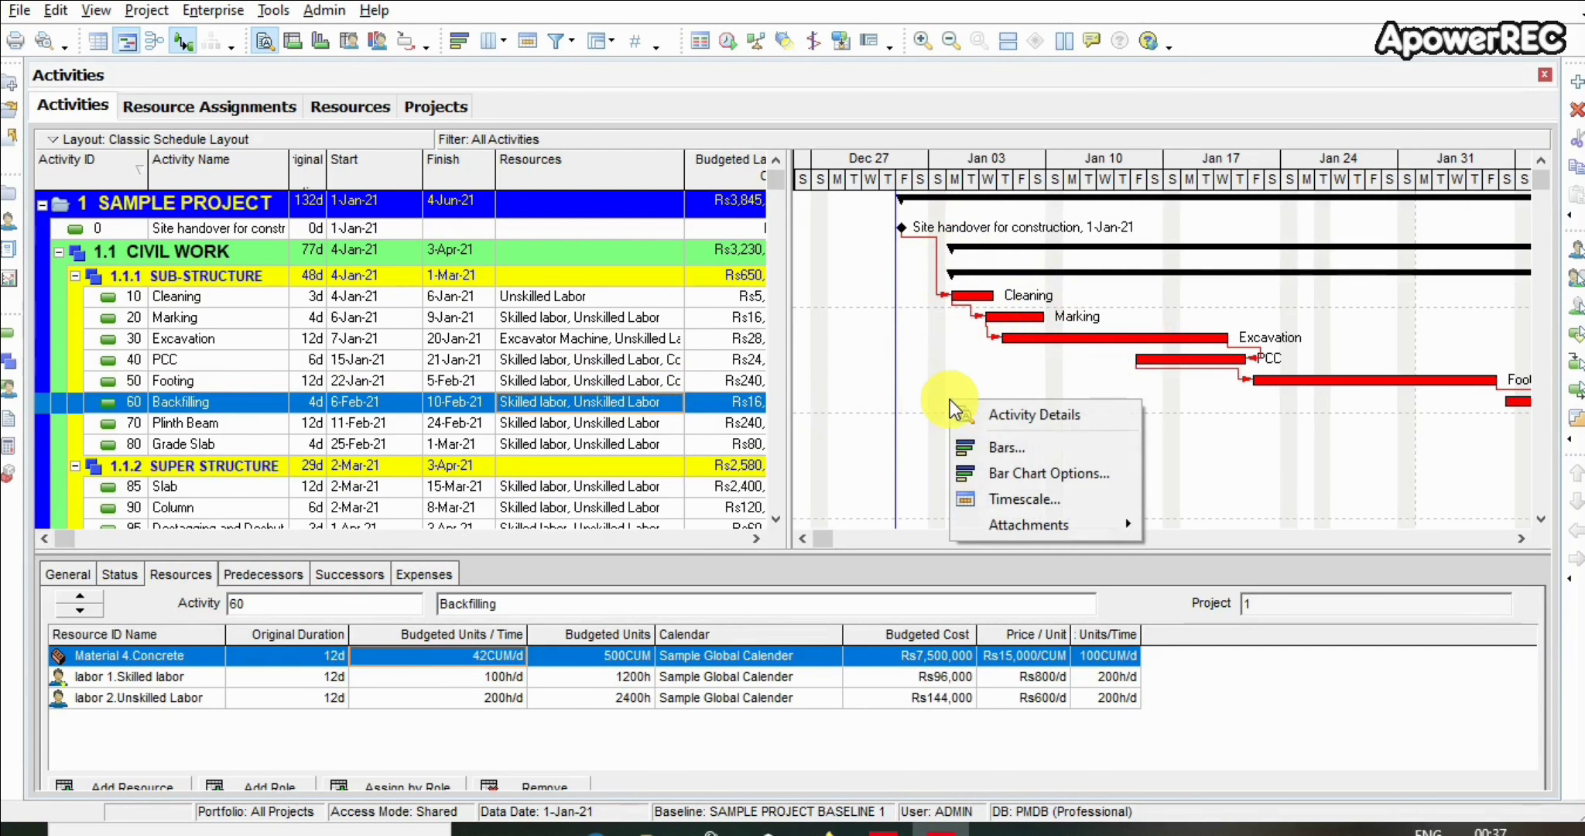
left_click(992, 449)
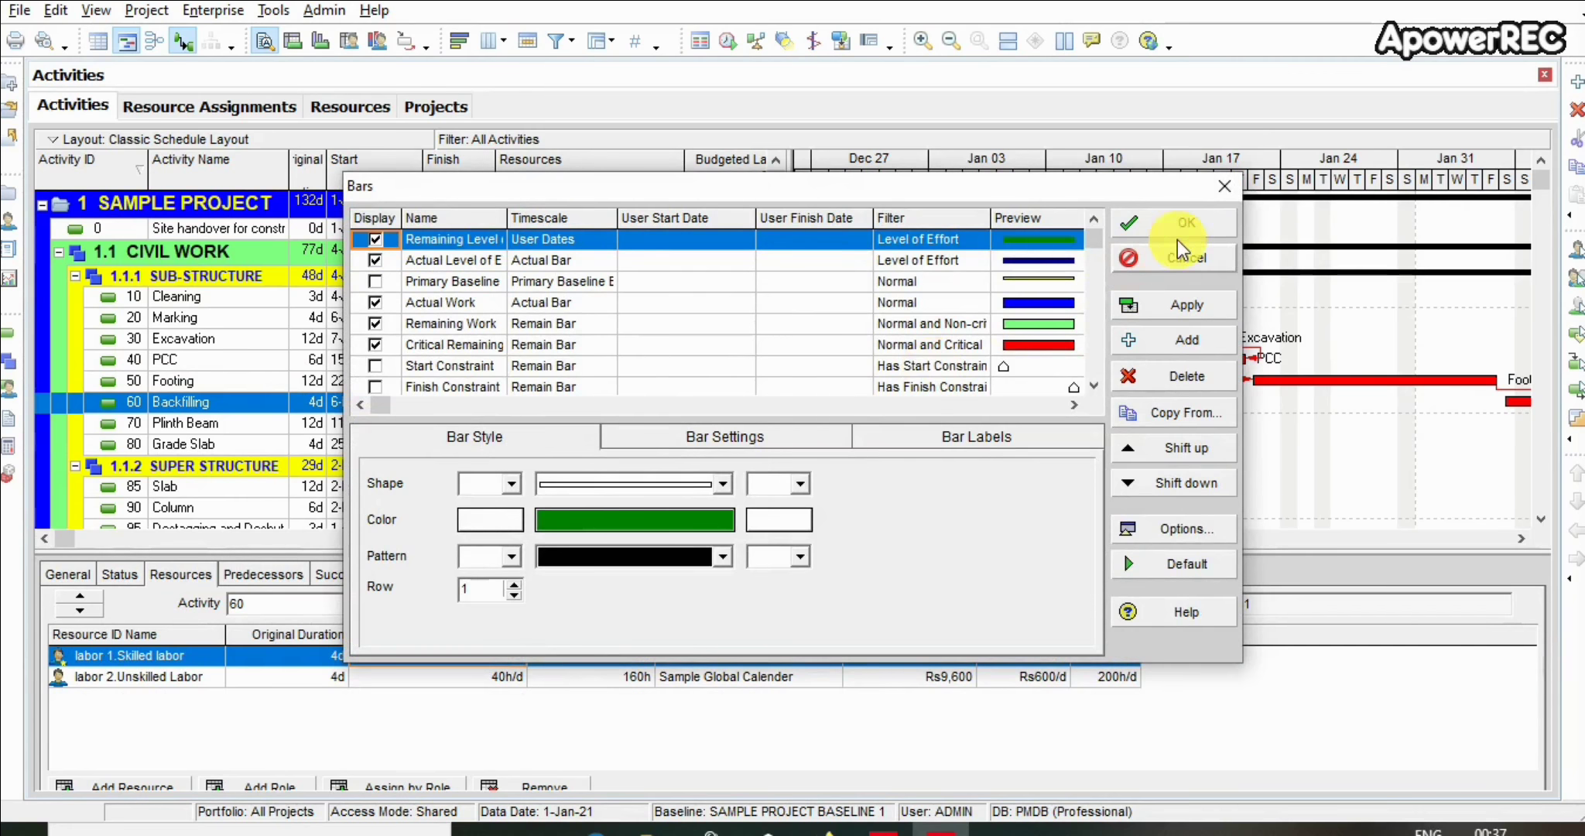
left_click(1224, 186)
Turn on display of the Primary Baseline bar in the Gantt chart's bar settings, widening the Name column to read the bar names
right_click(961, 370)
left_click(994, 420)
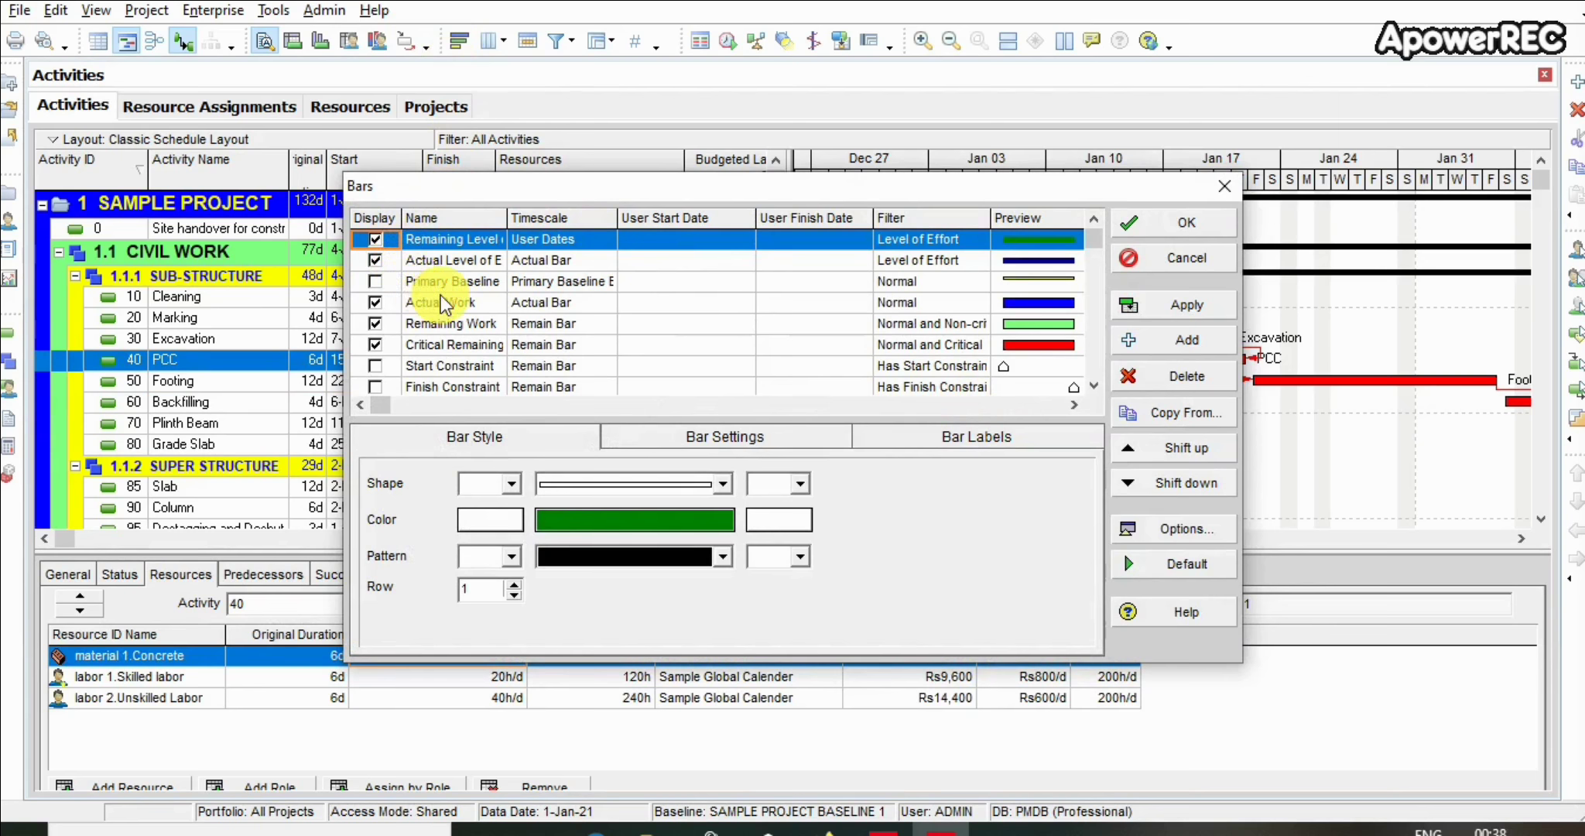
left_click_drag(506, 220, 548, 233)
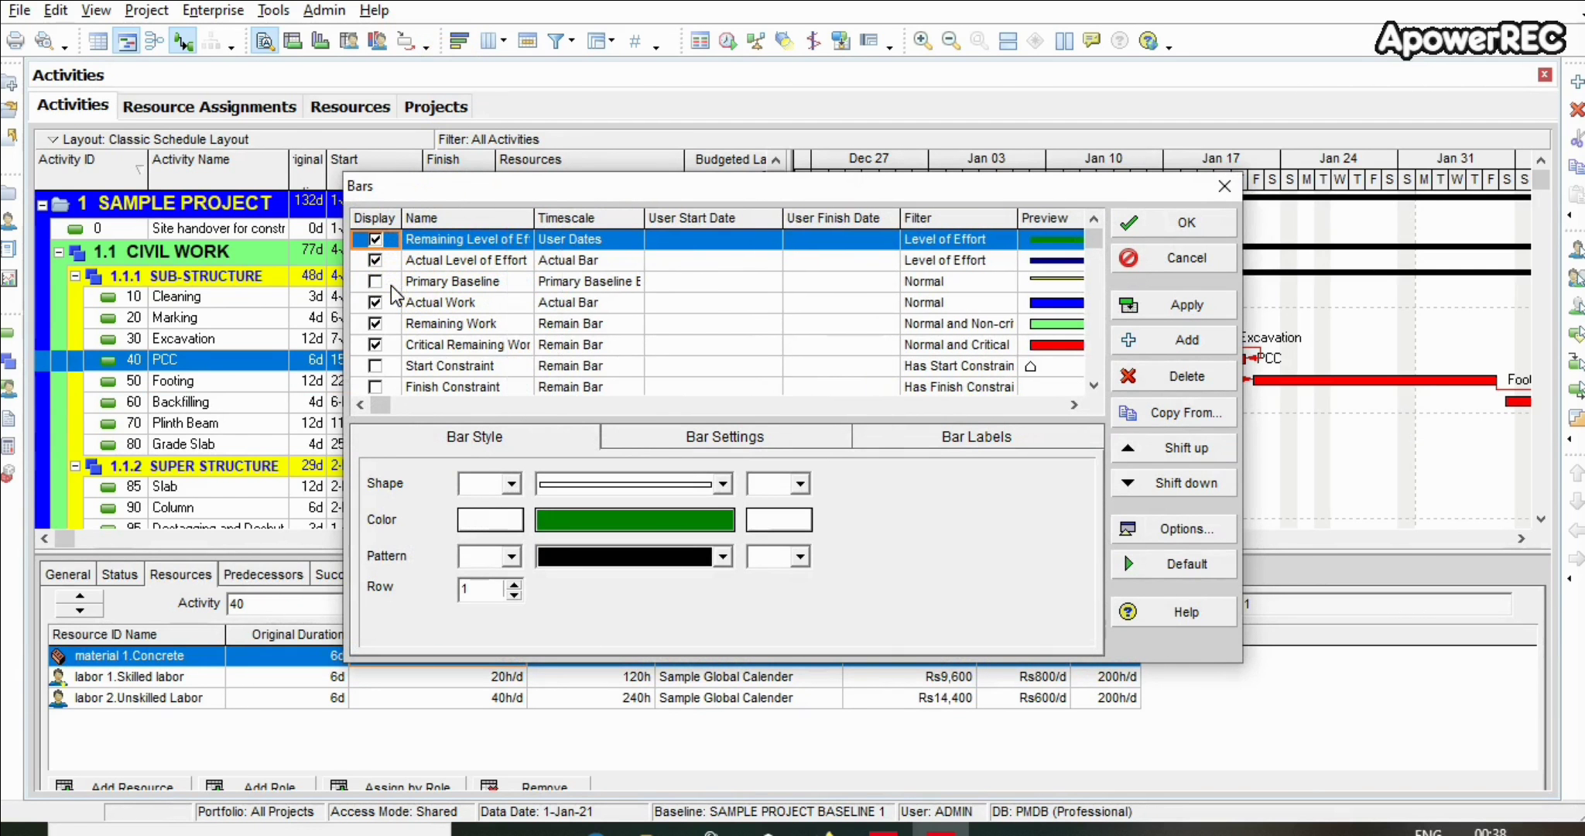
left_click(379, 284)
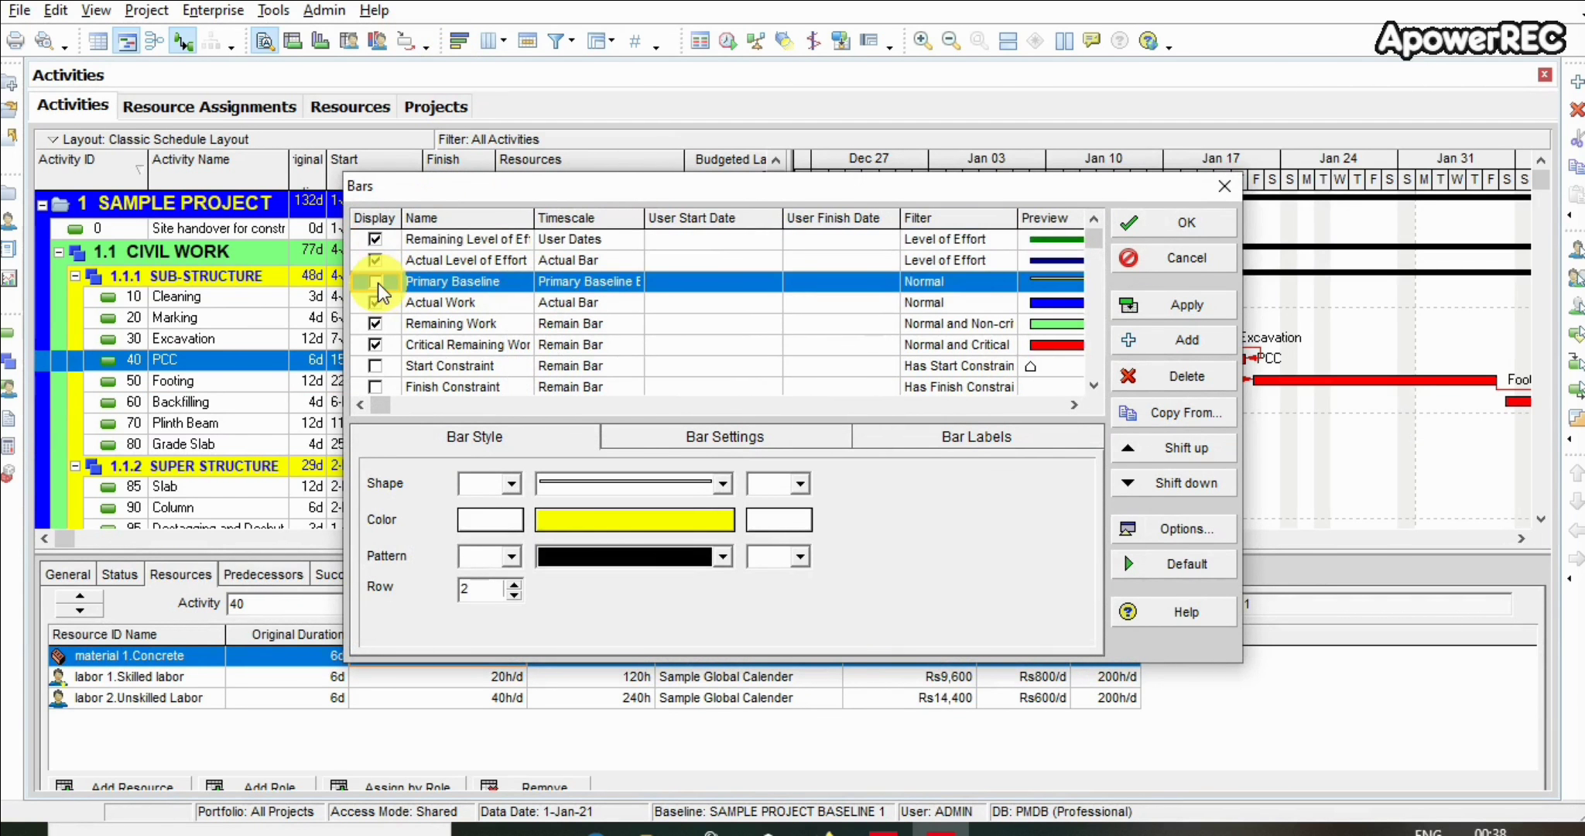
left_click(376, 282)
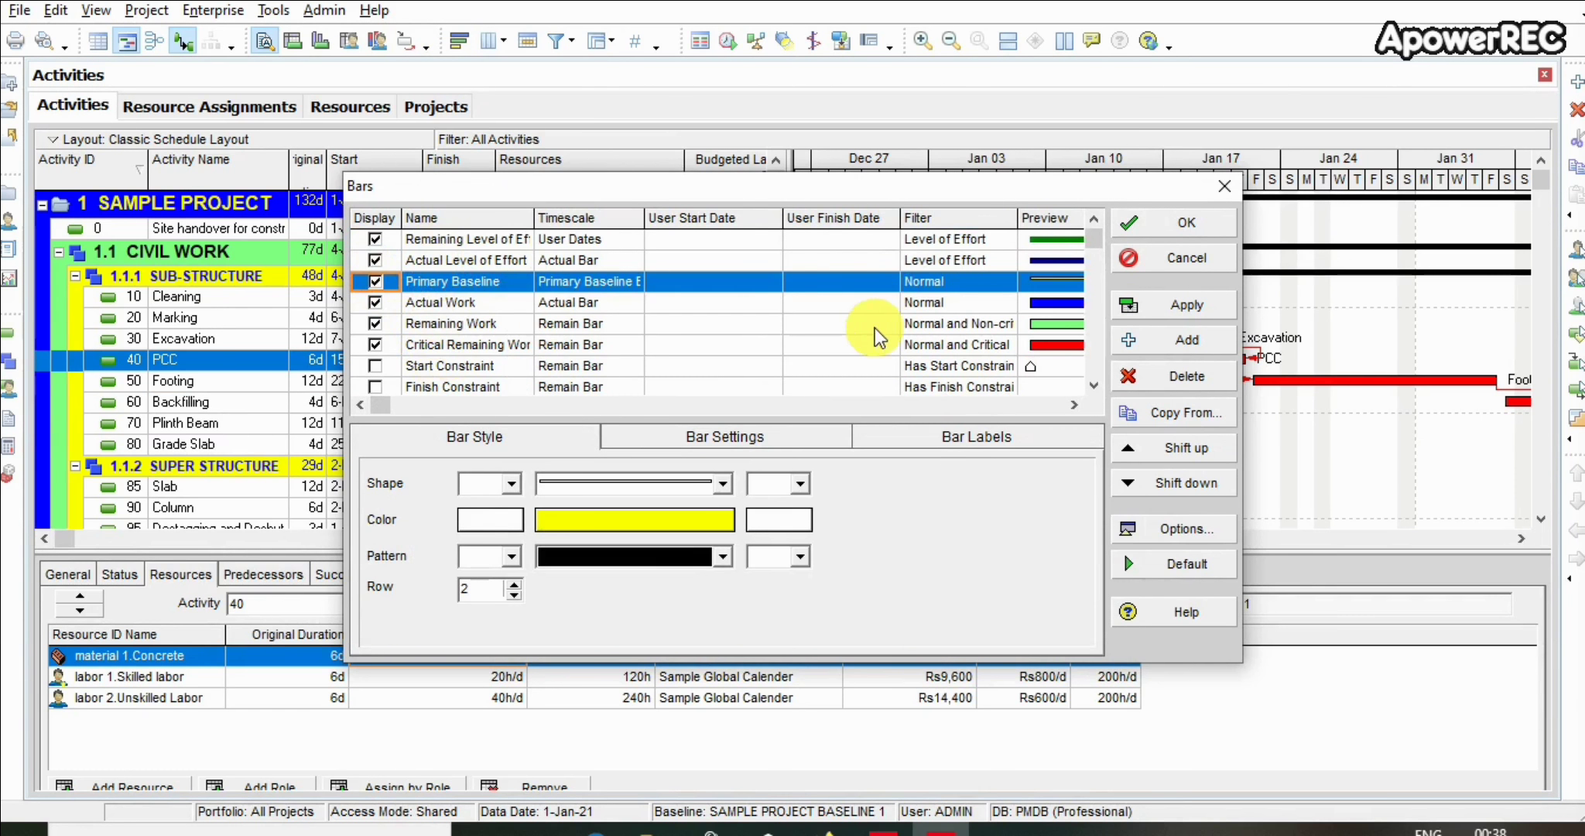
left_click(1157, 234)
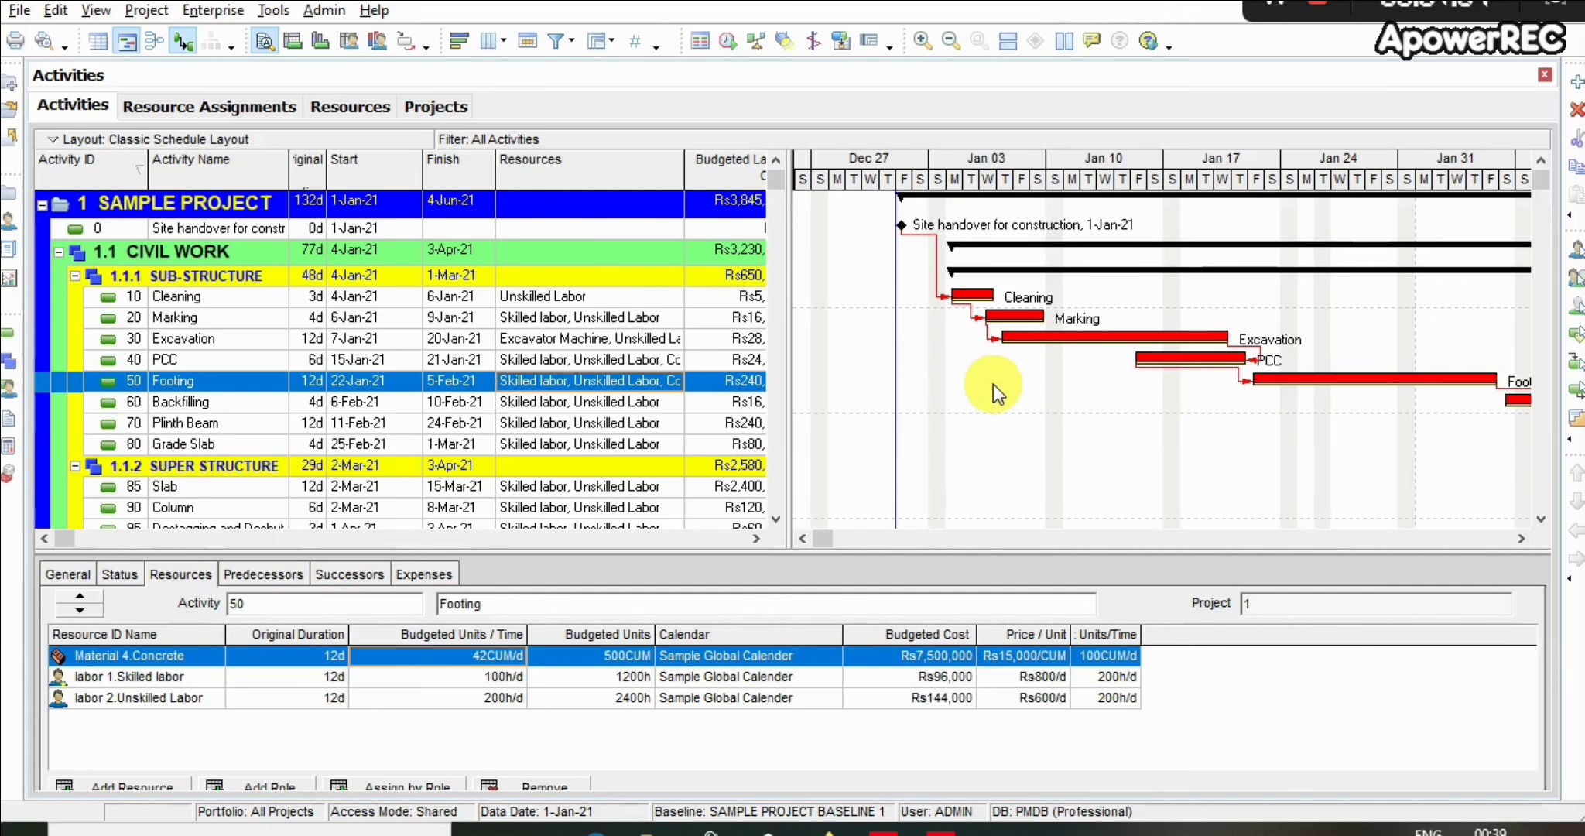
Change the Primary Baseline bar's middle shape to the thick bar style, keeping it yellow on row 2, and apply it to the Gantt chart
left_click_drag(993, 341, 1004, 392)
right_click(1004, 391)
left_click(1035, 436)
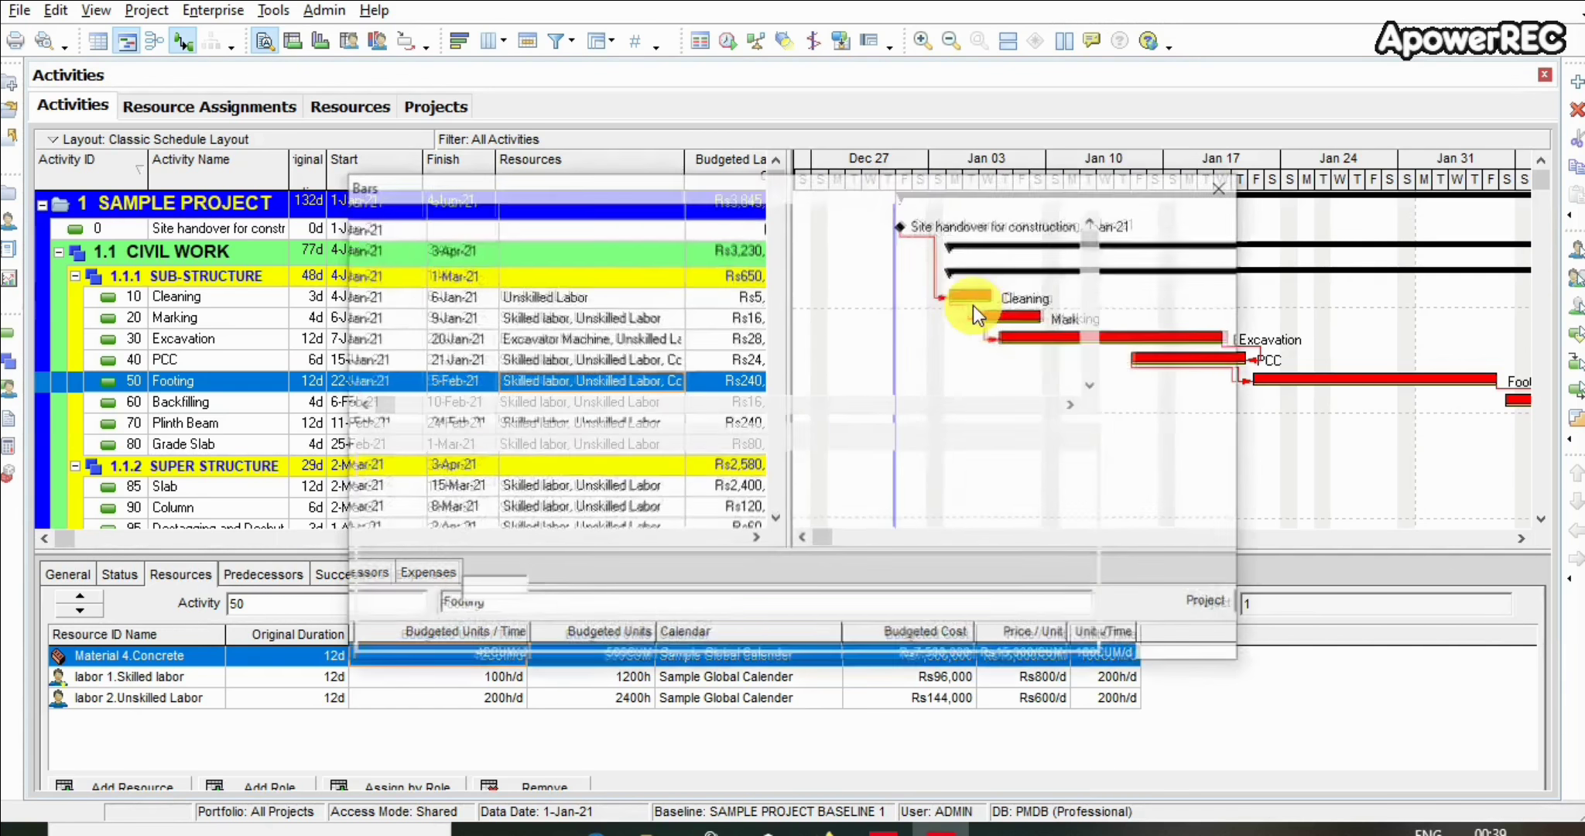
left_click(1024, 288)
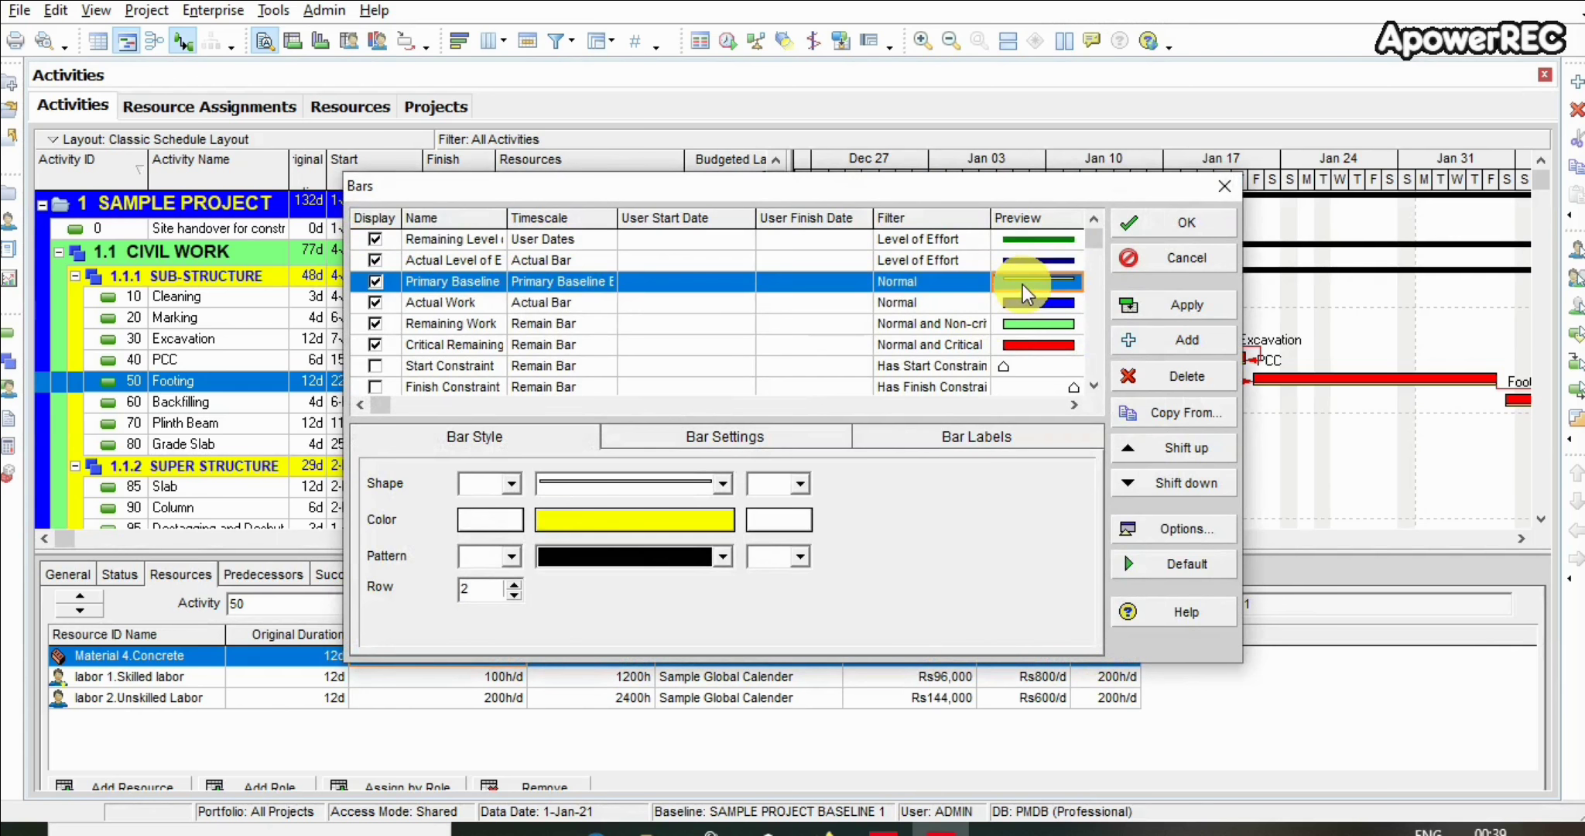
left_click(687, 485)
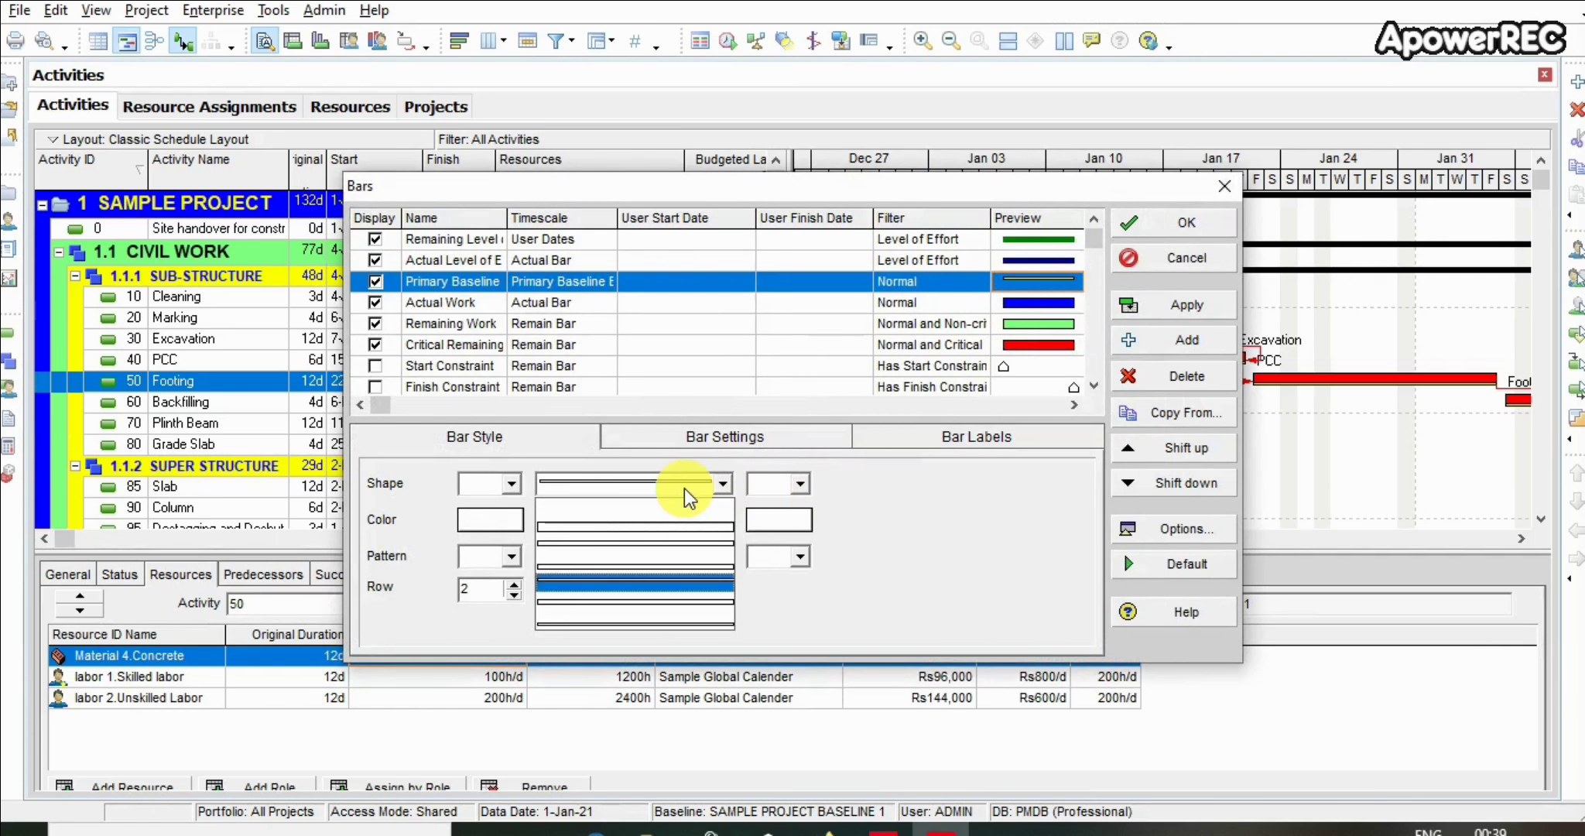
left_click(681, 505)
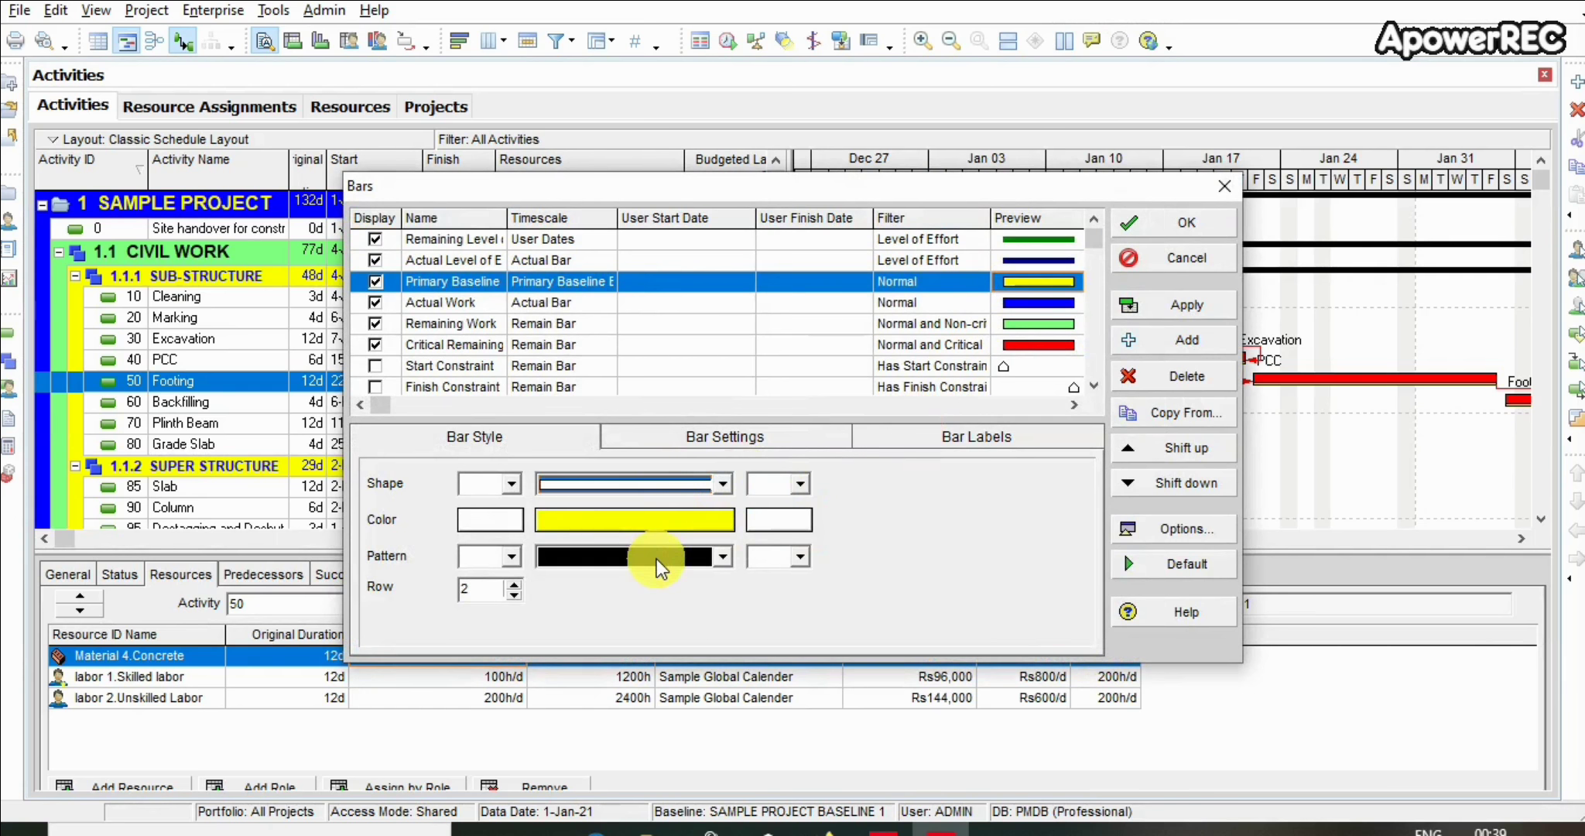
left_click(1161, 226)
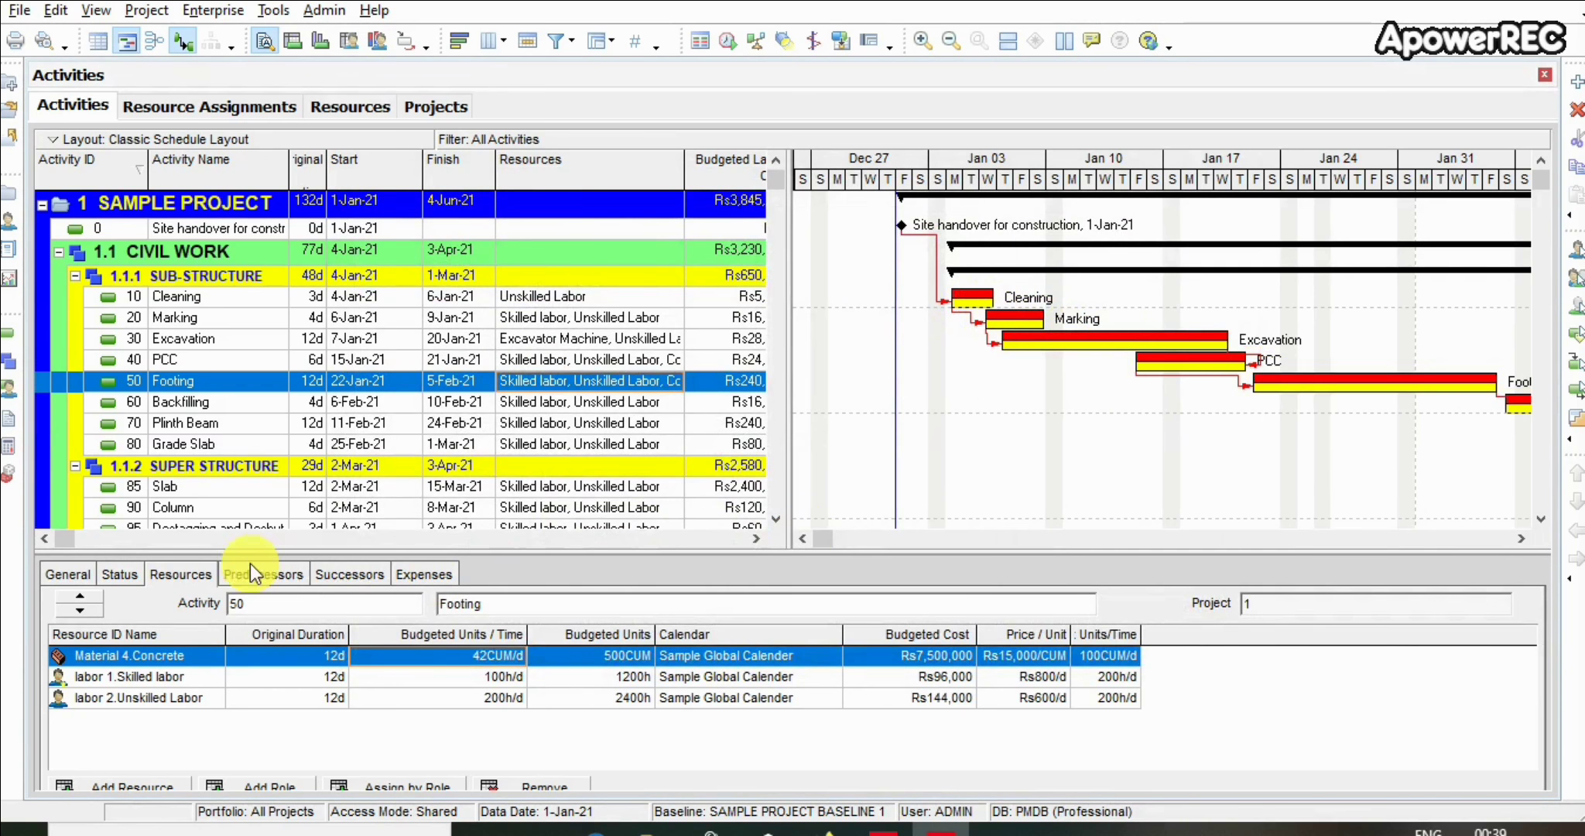
Try marking activity 50 Footing as started on 4-Jan-21 in its status details, and clear the started status again
left_click(126, 580)
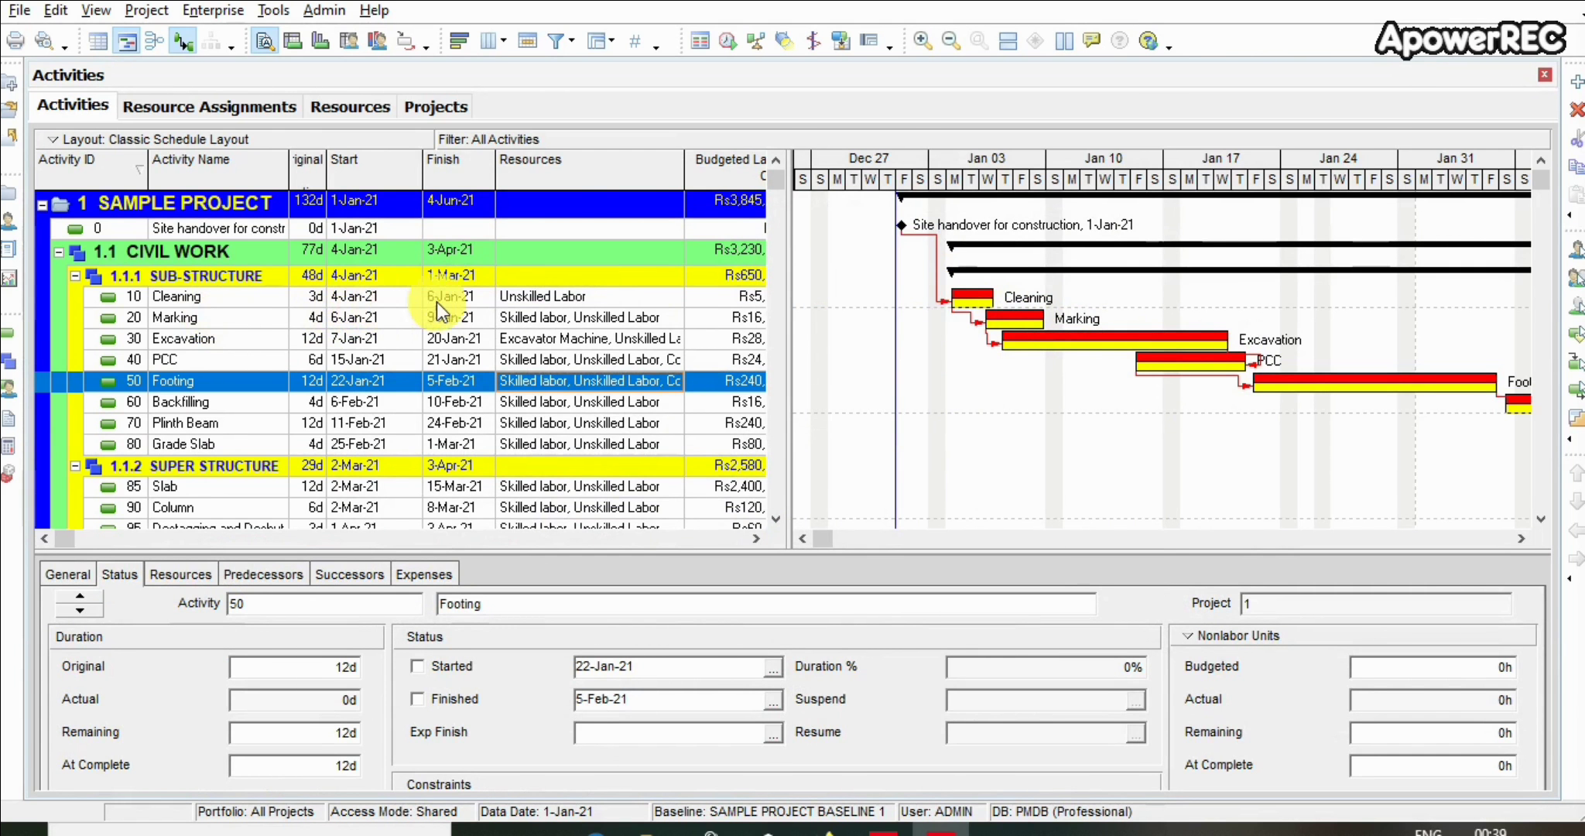
left_click(419, 670)
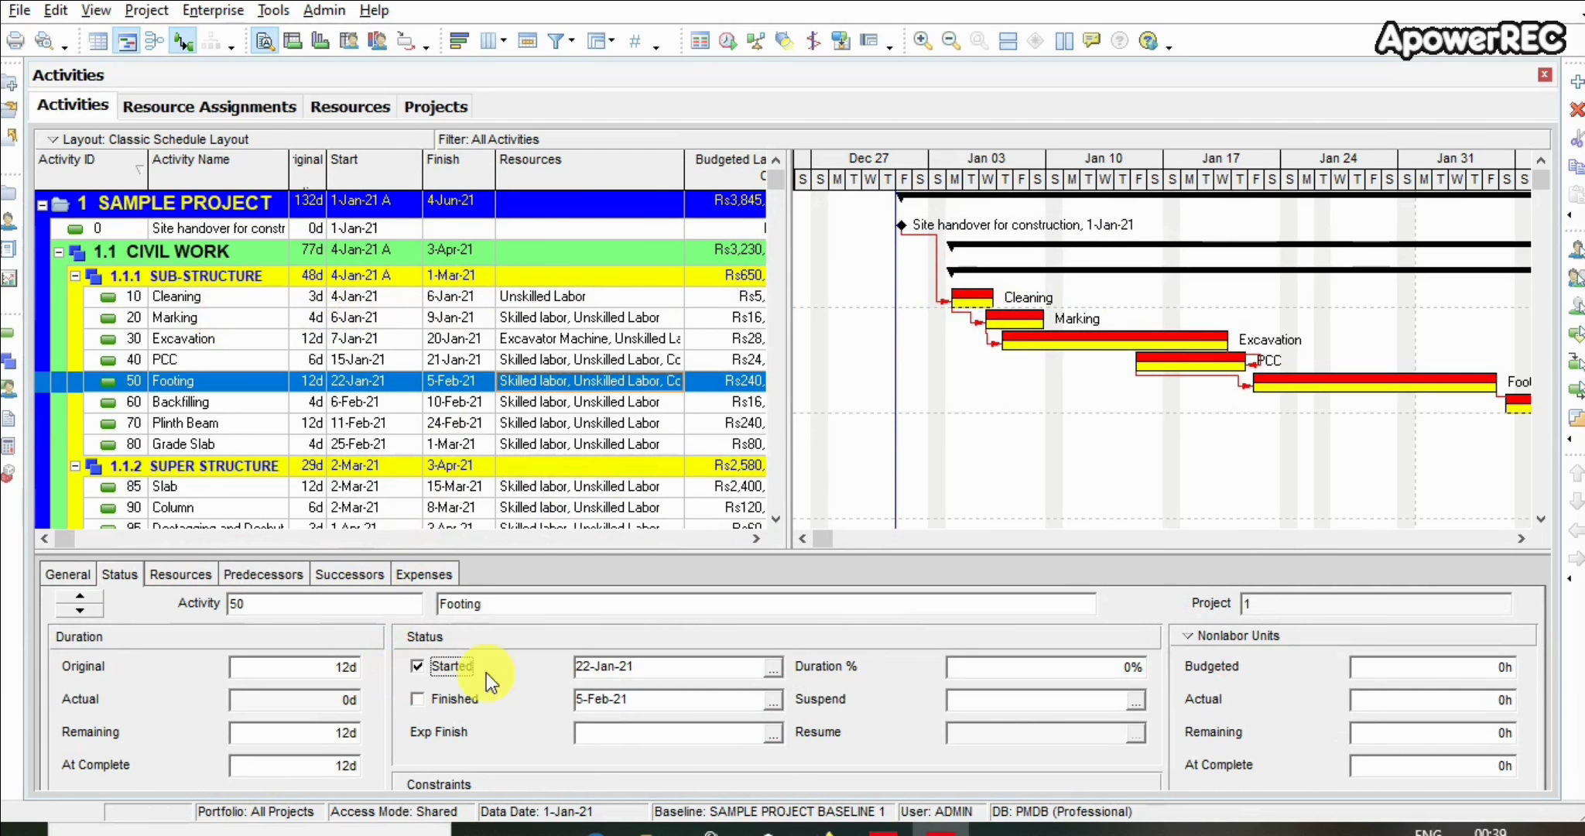
left_click(774, 669)
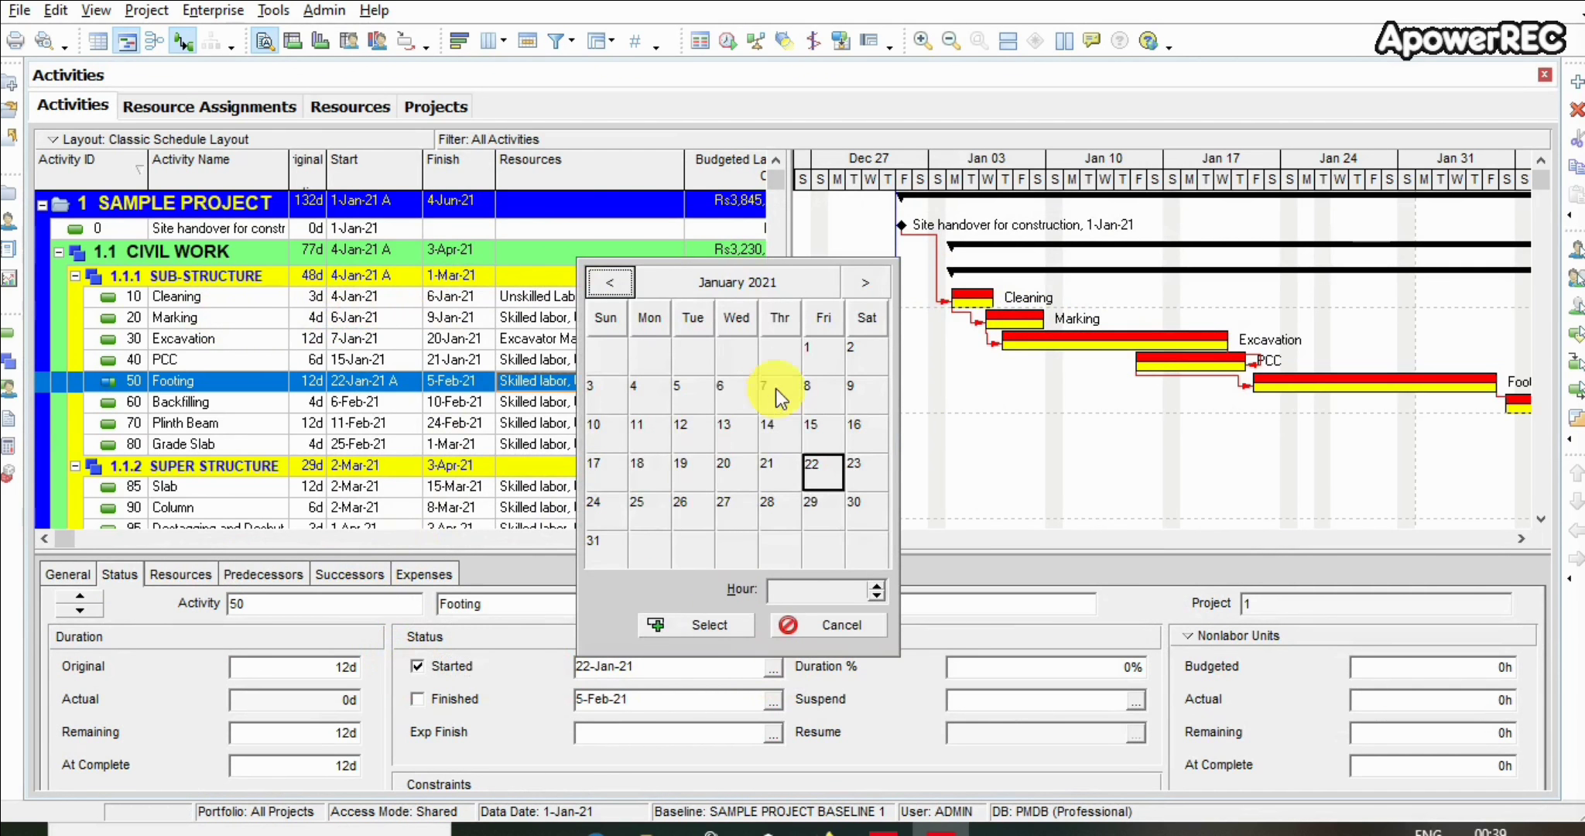
left_click(634, 396)
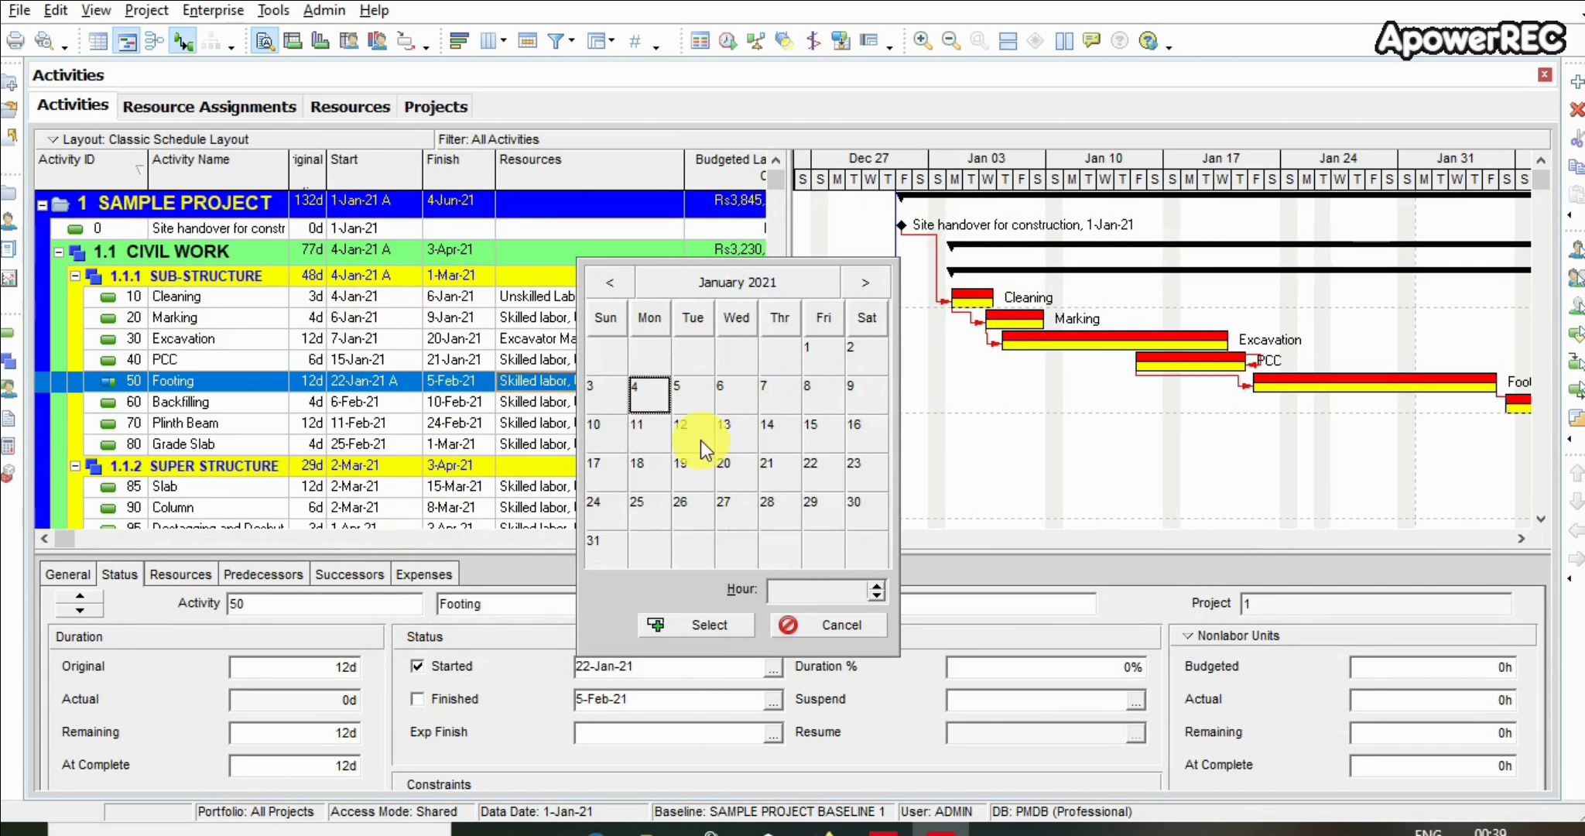
left_click(720, 621)
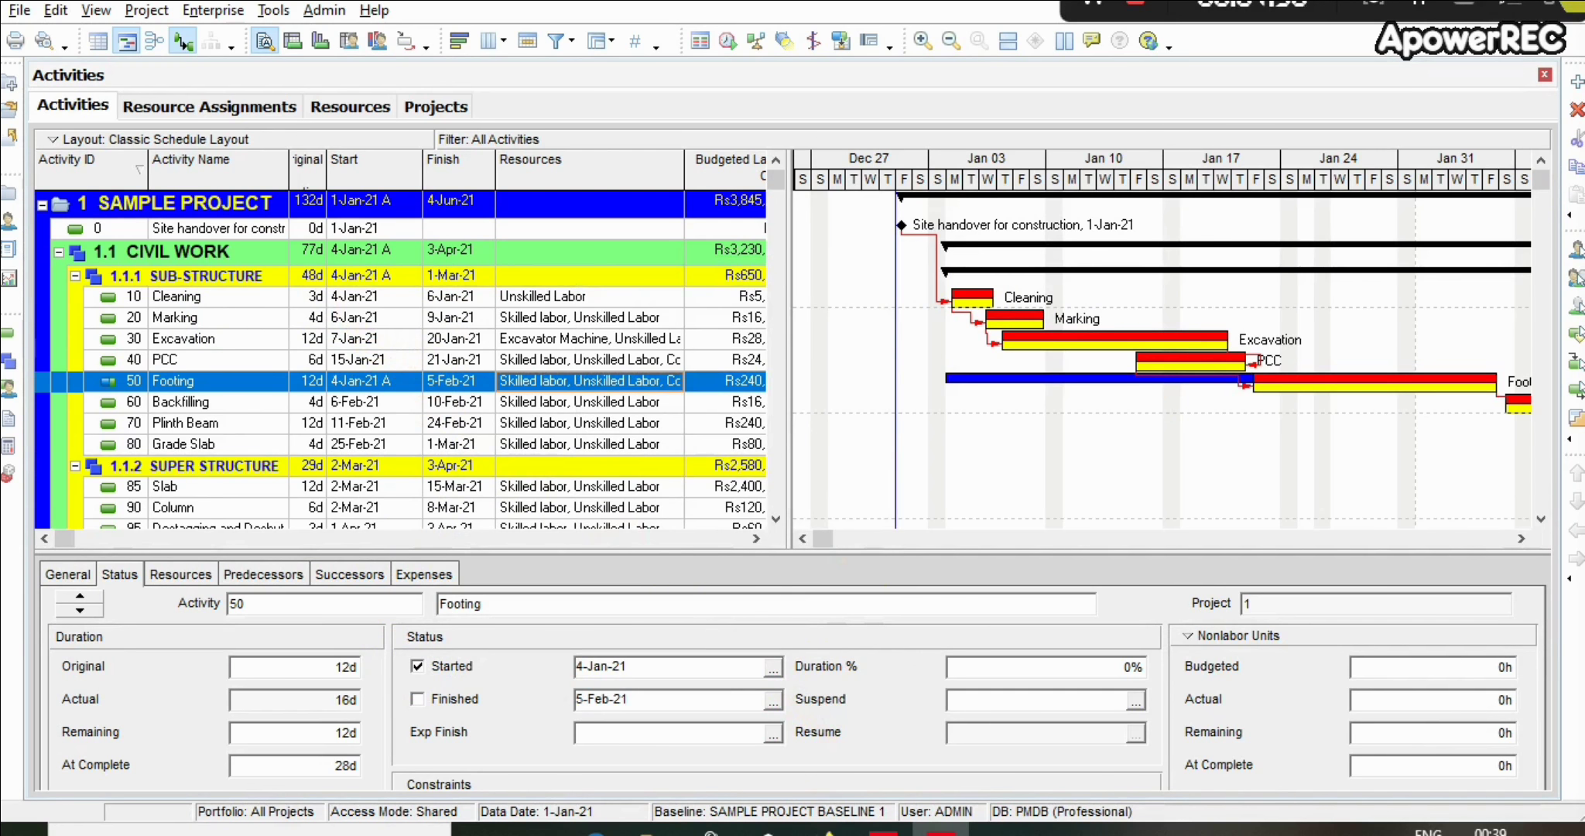
key("space")
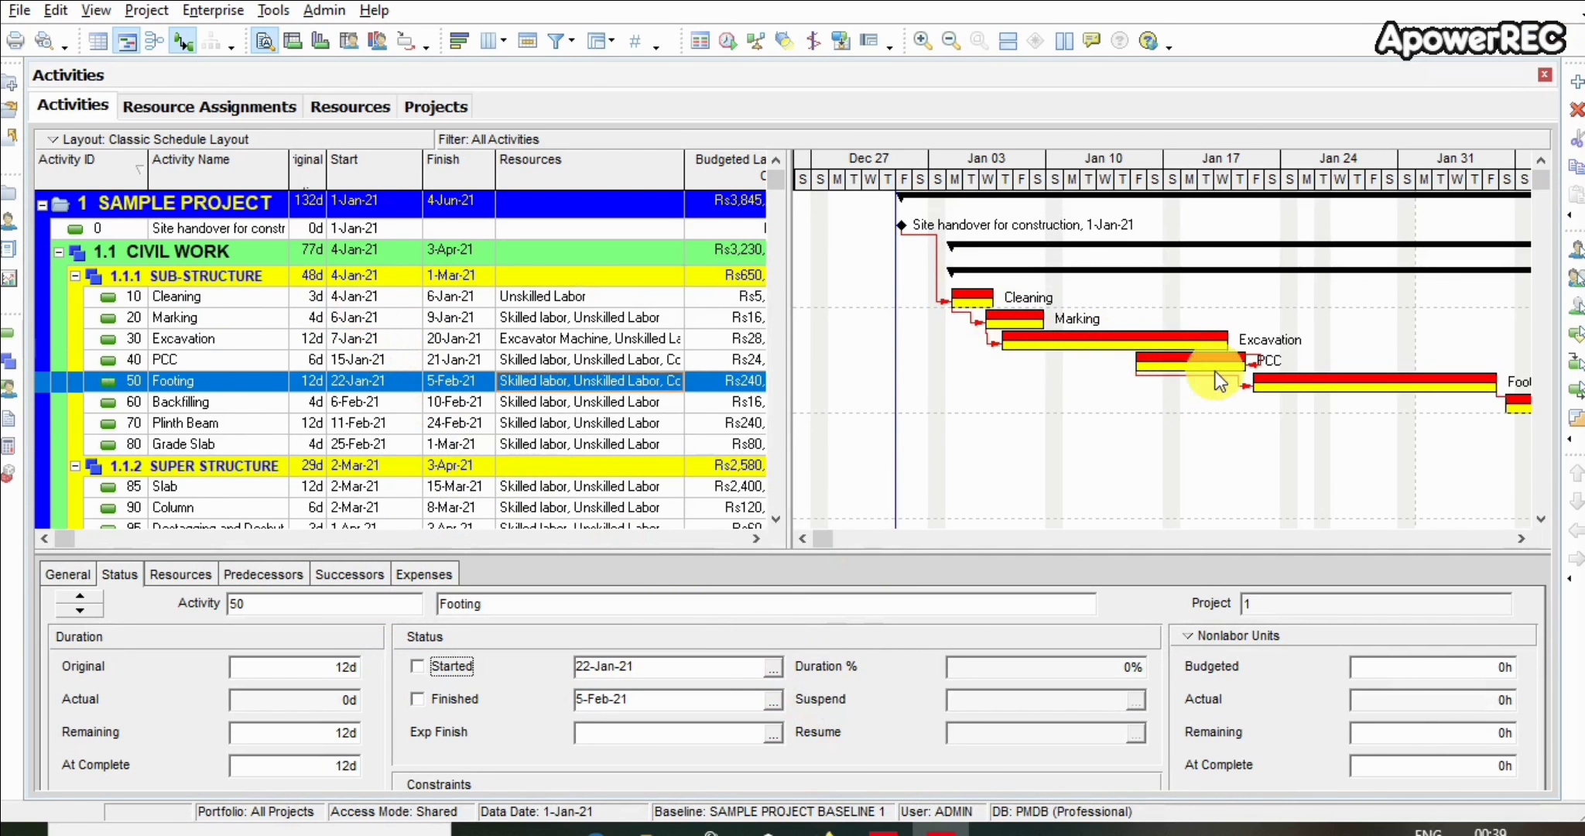
Mark activity 10 Cleaning as started on 4-Jan-21 and finished on 13-Jan-21 in its status details
left_click(247, 298)
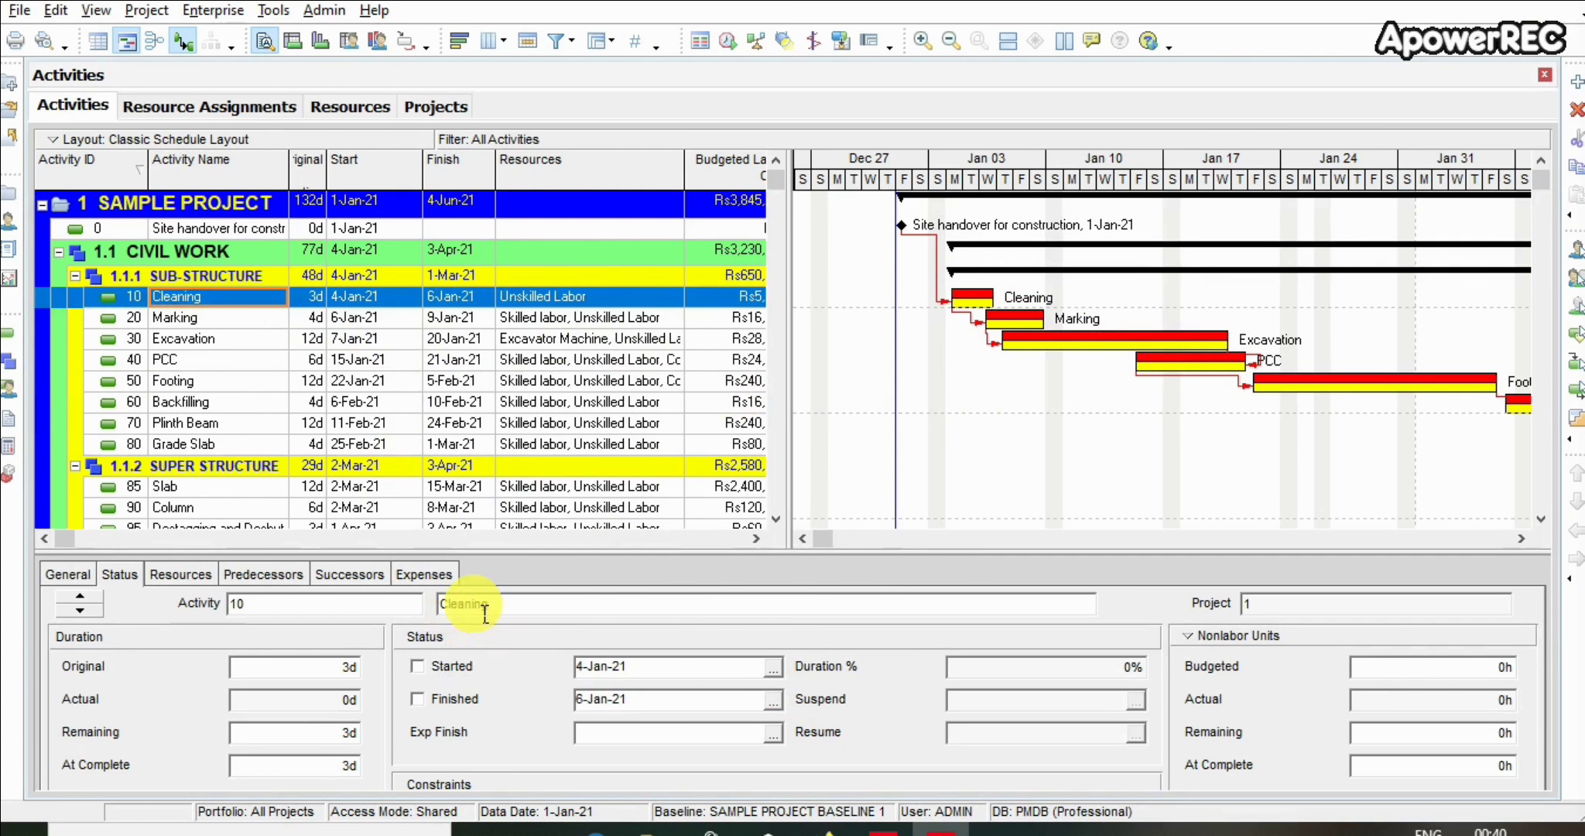
left_click(419, 666)
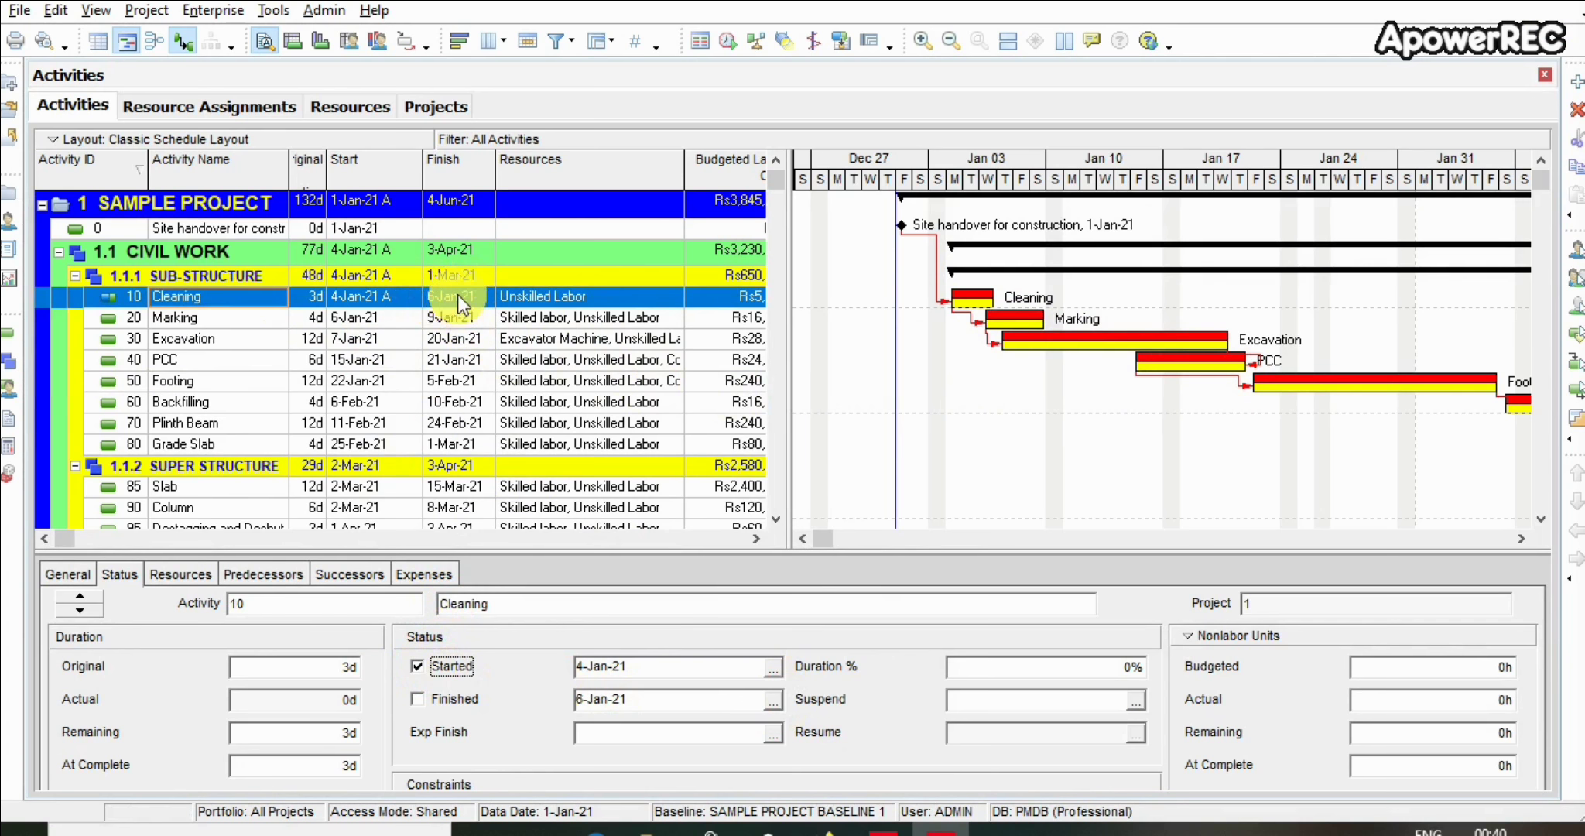
left_click(766, 699)
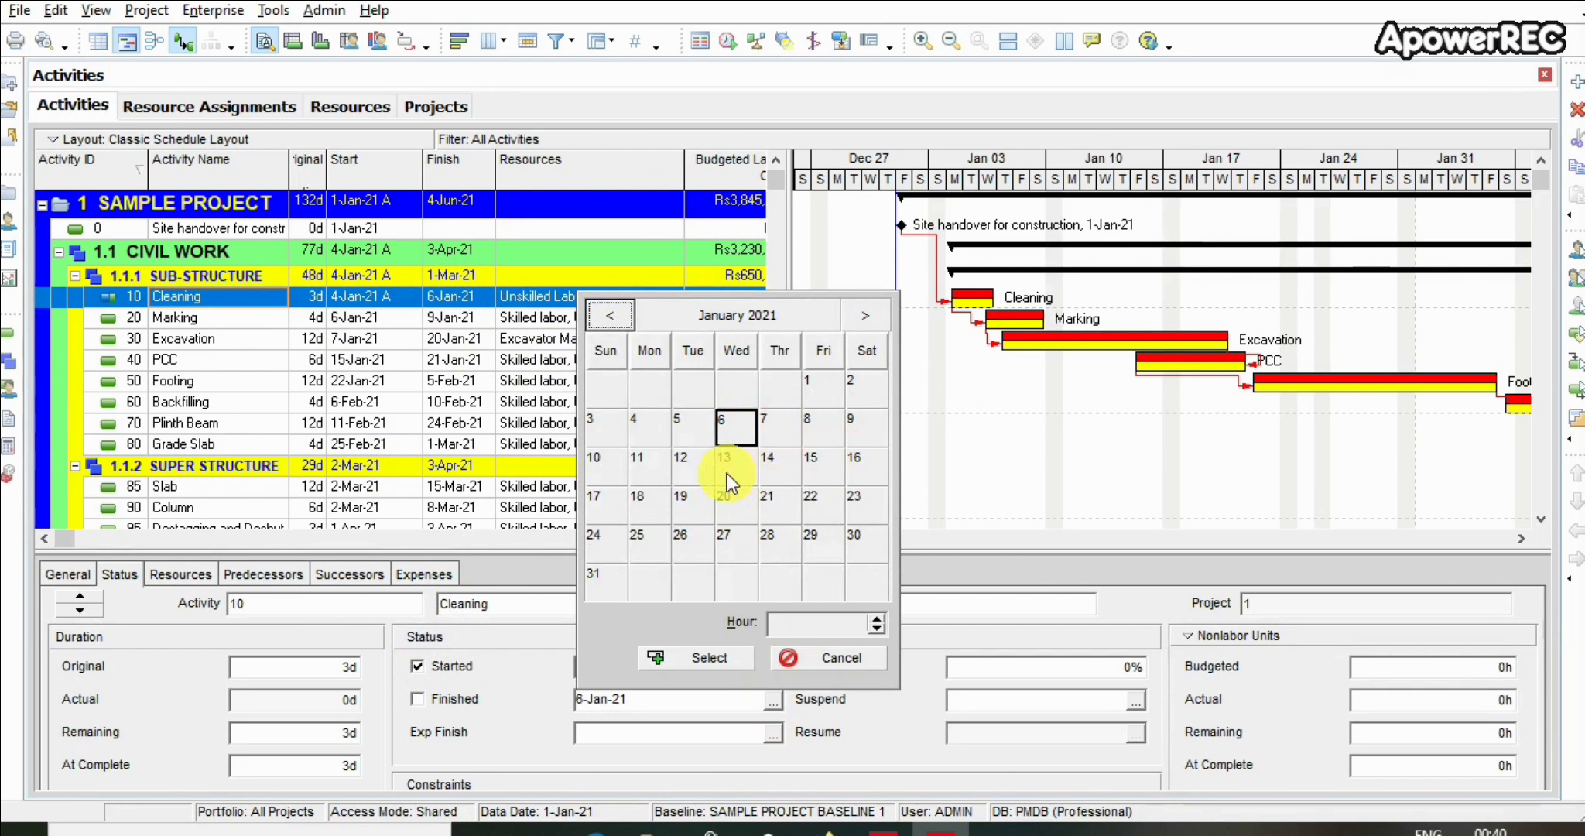
left_click(727, 473)
left_click(707, 658)
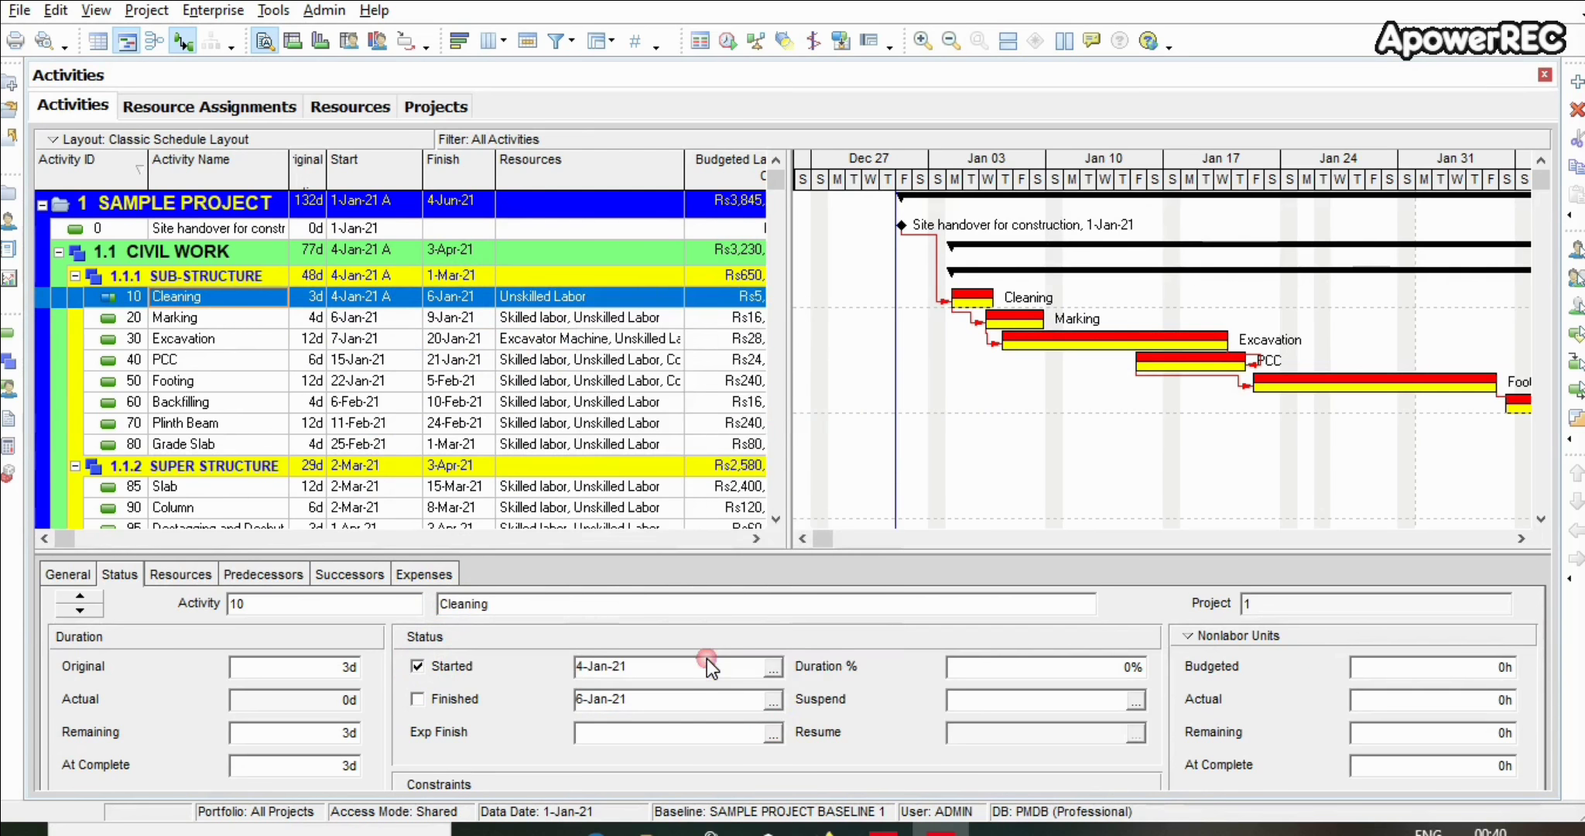
left_click(463, 699)
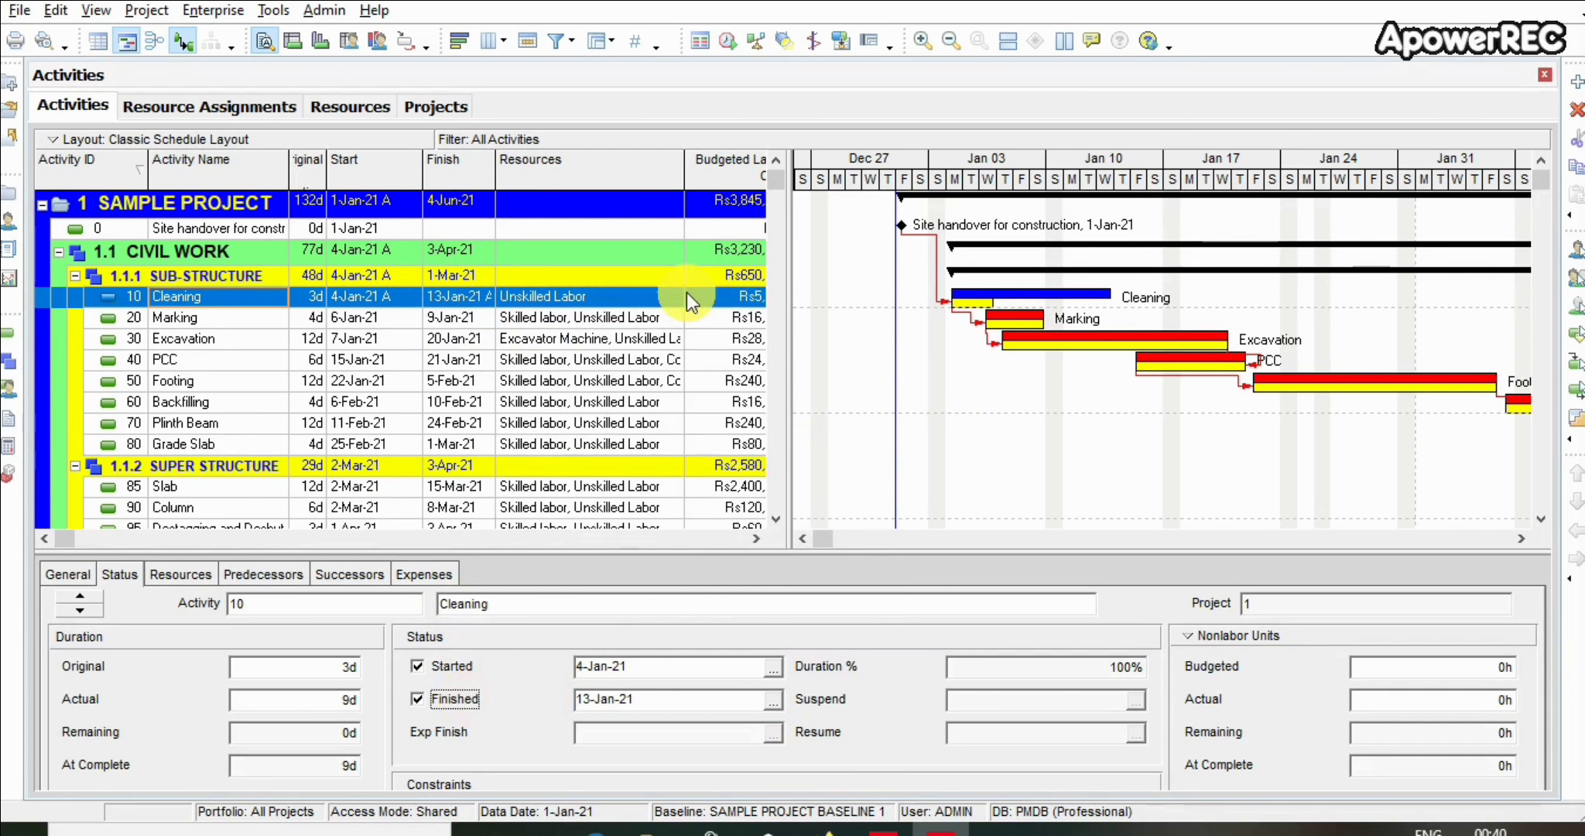
Reschedule SAMPLE PROJECT with a current data date of 13-Jan-21 and turn on the Progress Spotlight in the Gantt chart
left_click(810, 42)
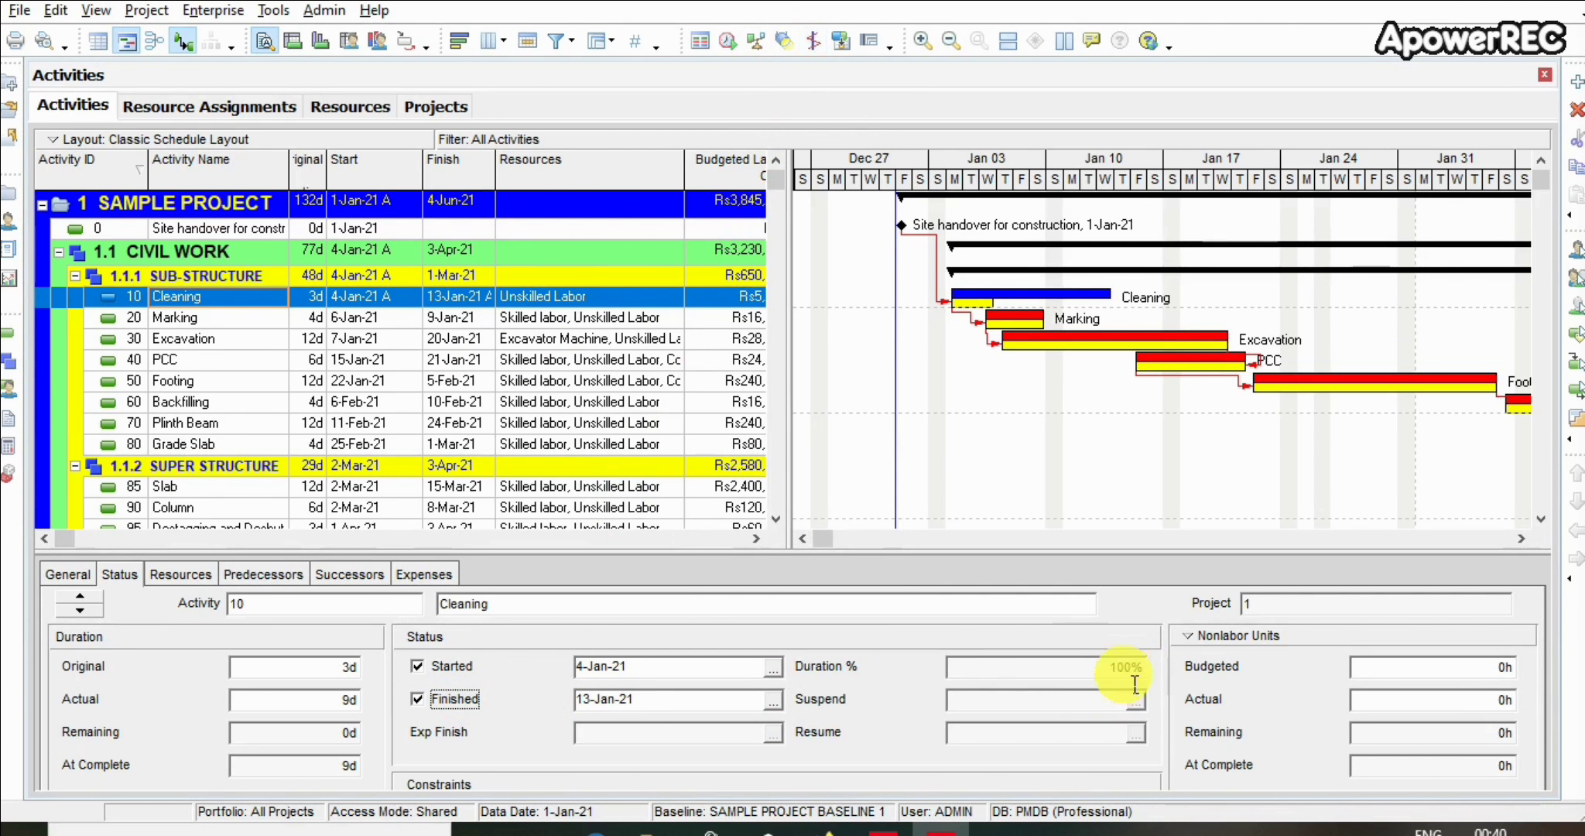
left_click(726, 42)
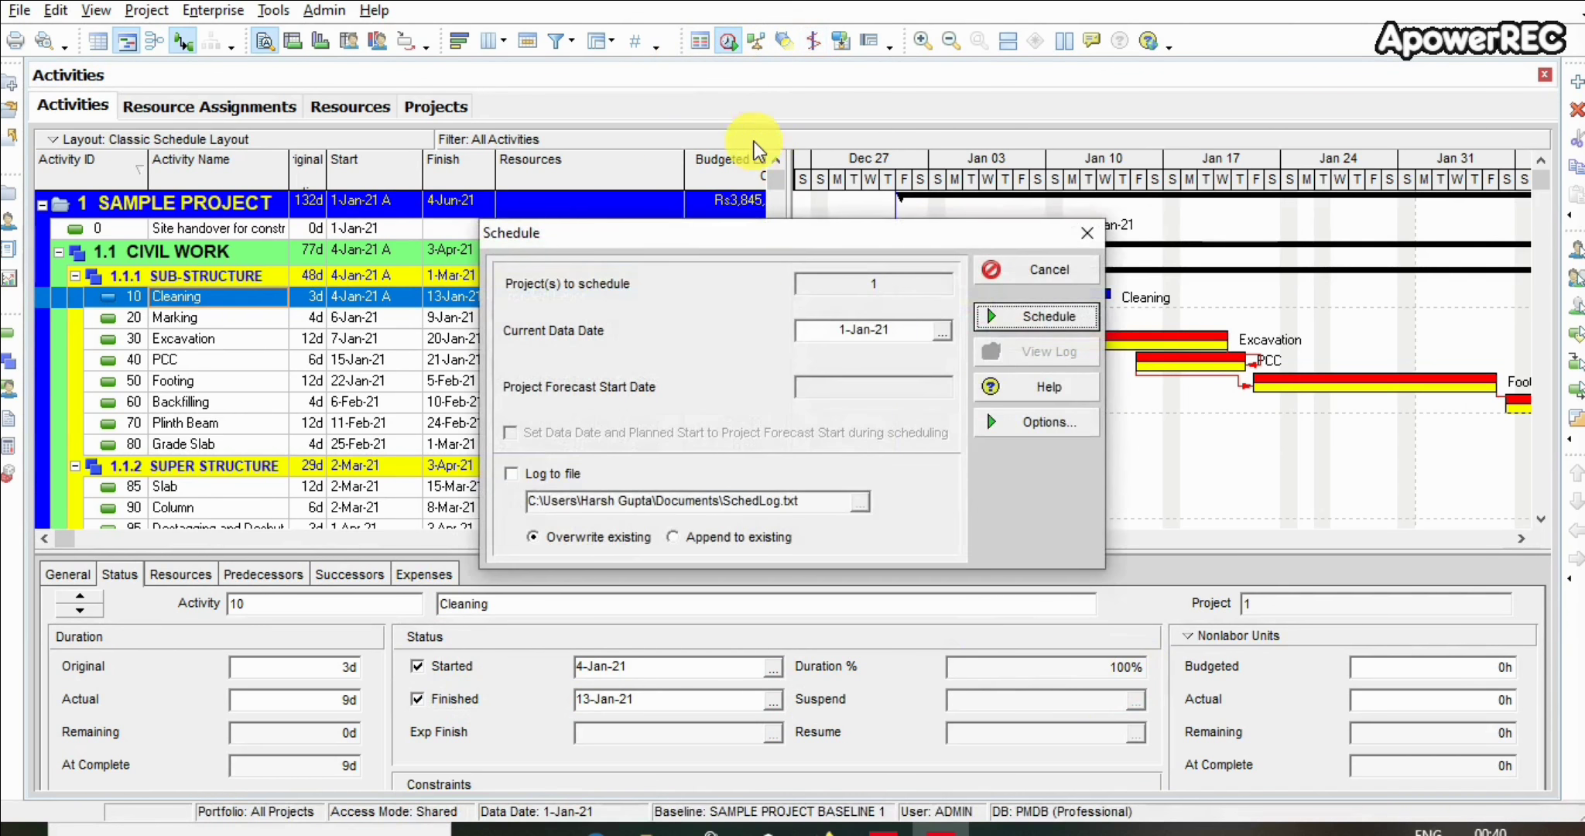
left_click(940, 332)
left_click(948, 522)
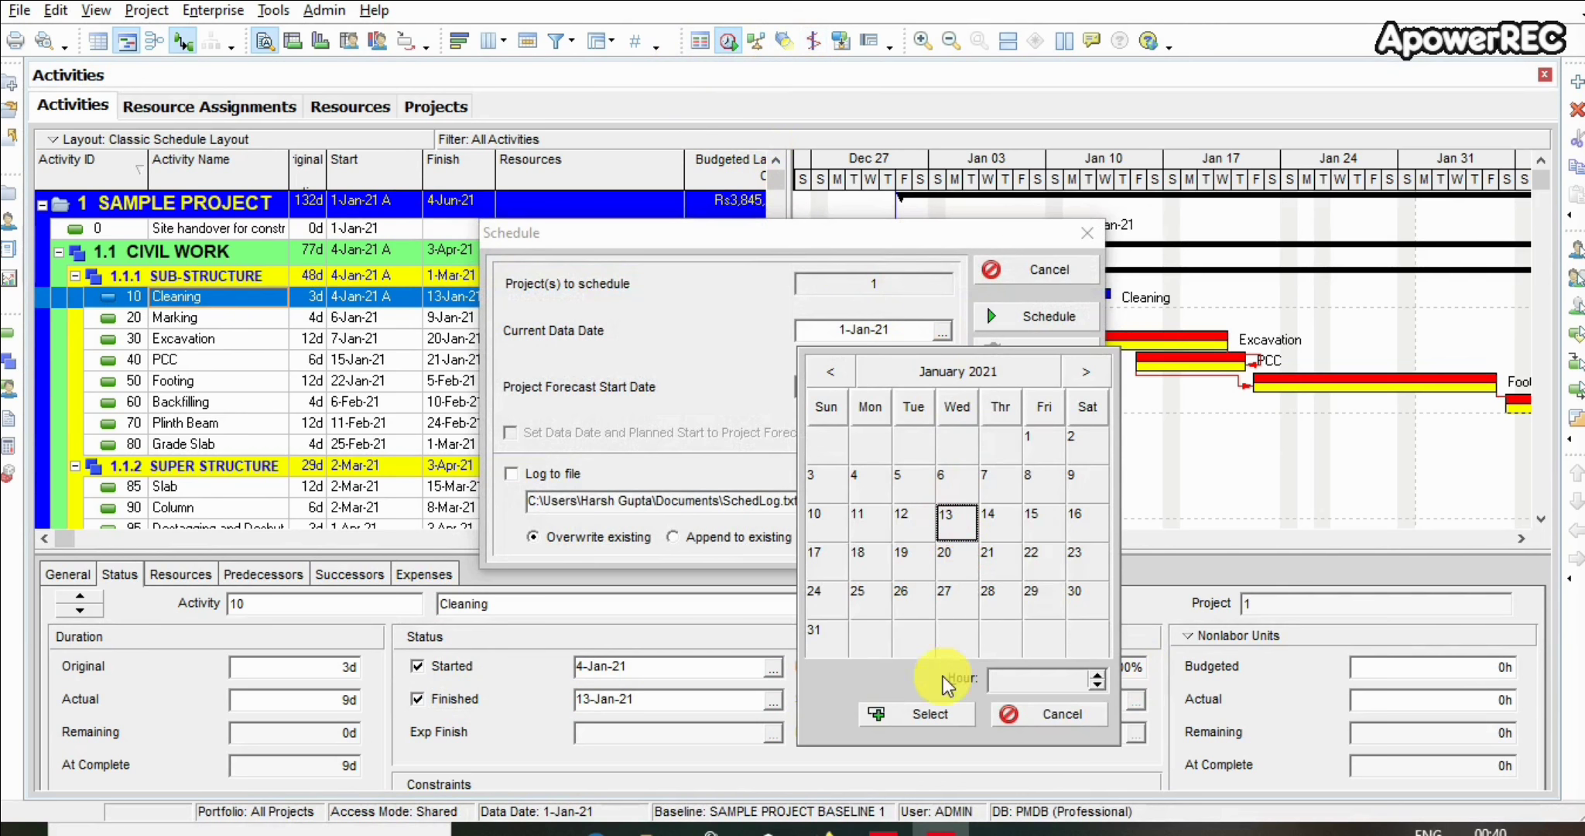
left_click(932, 715)
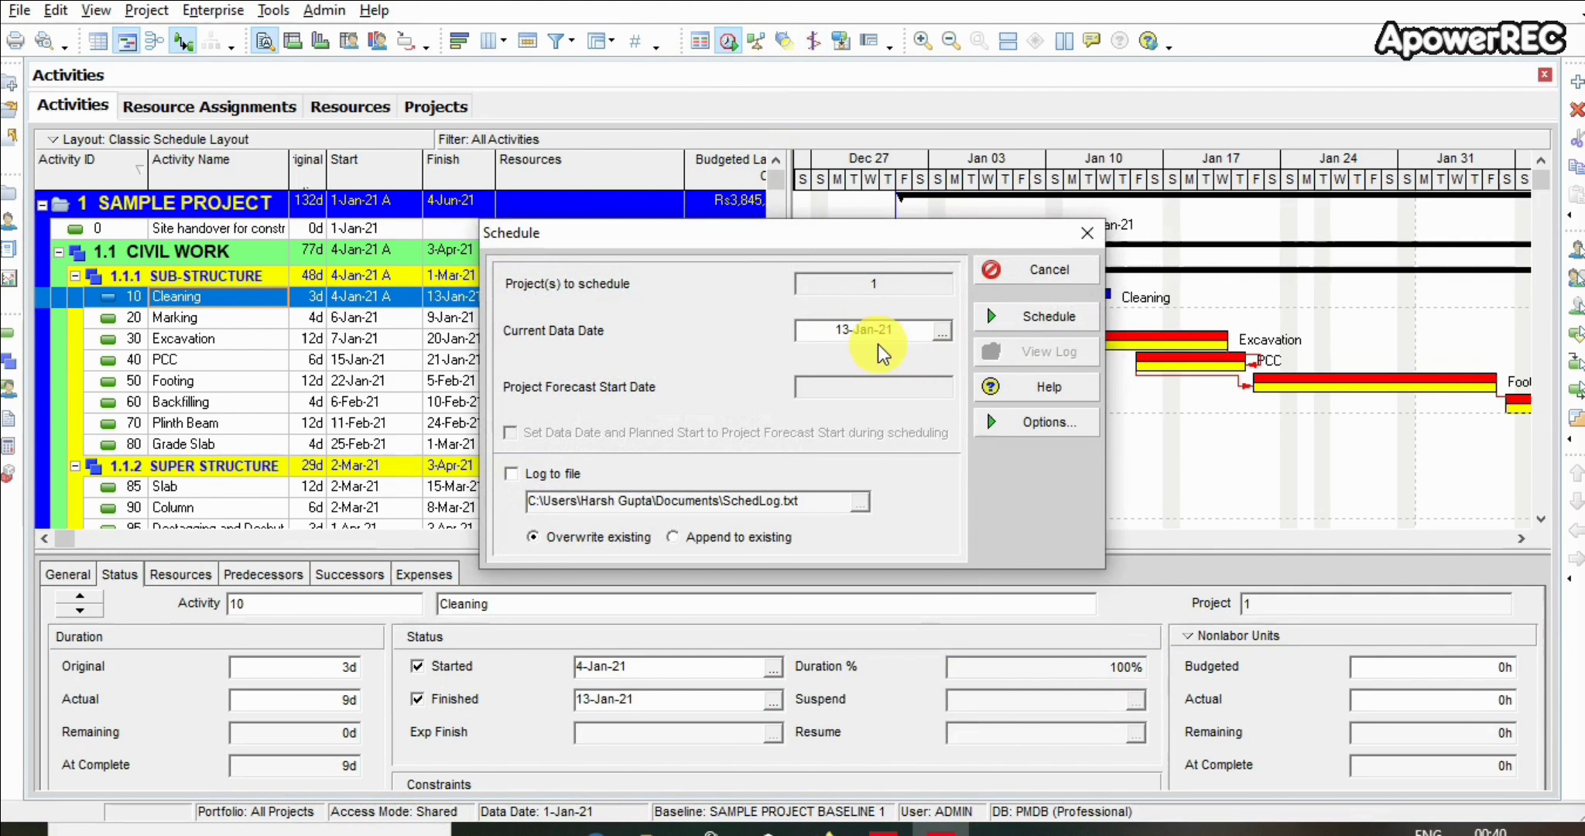
left_click(998, 316)
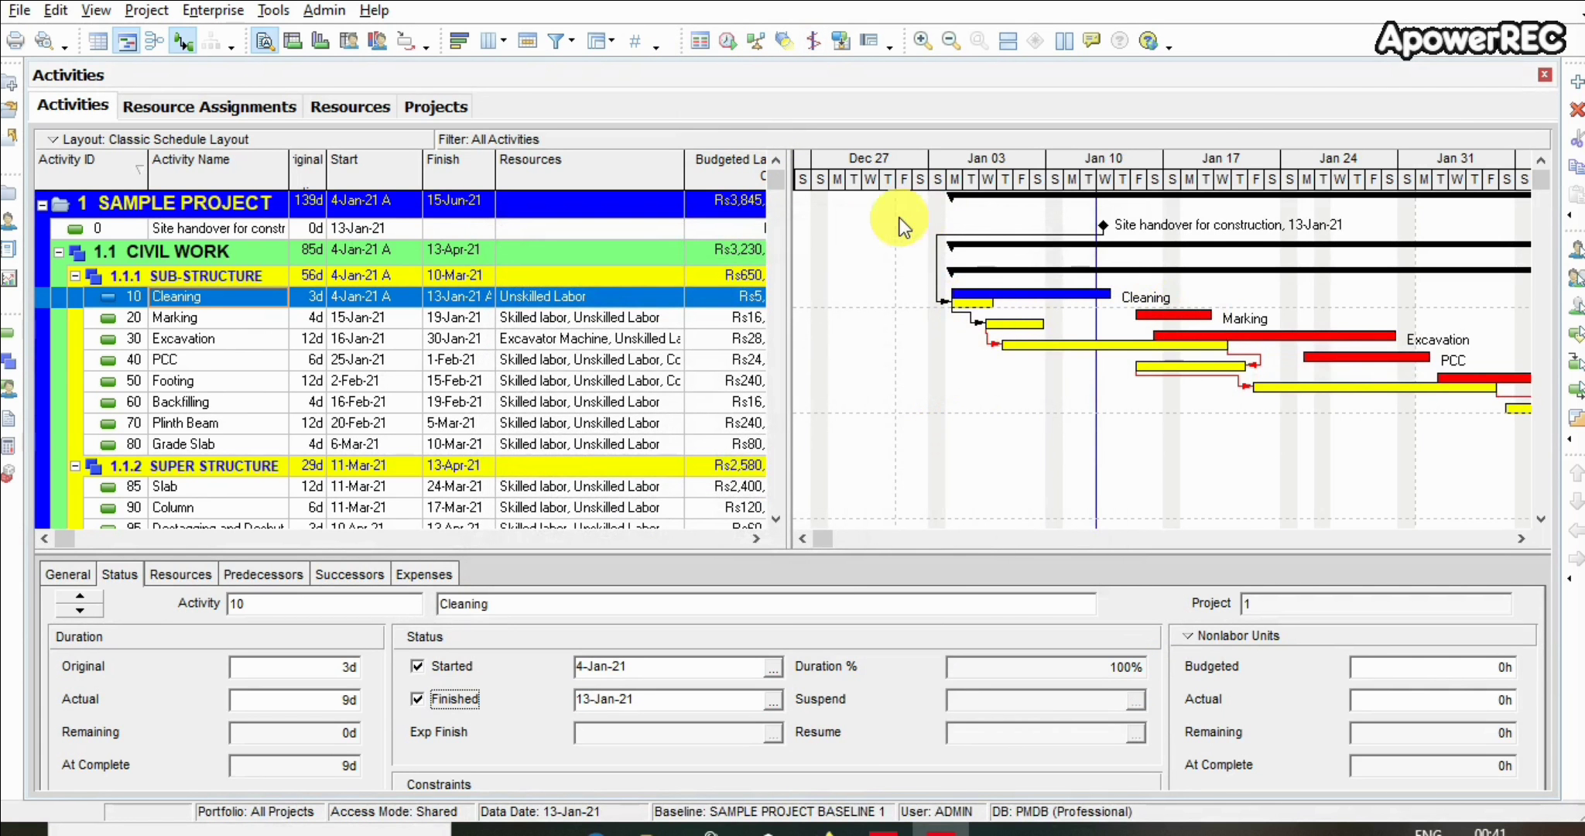
left_click(784, 41)
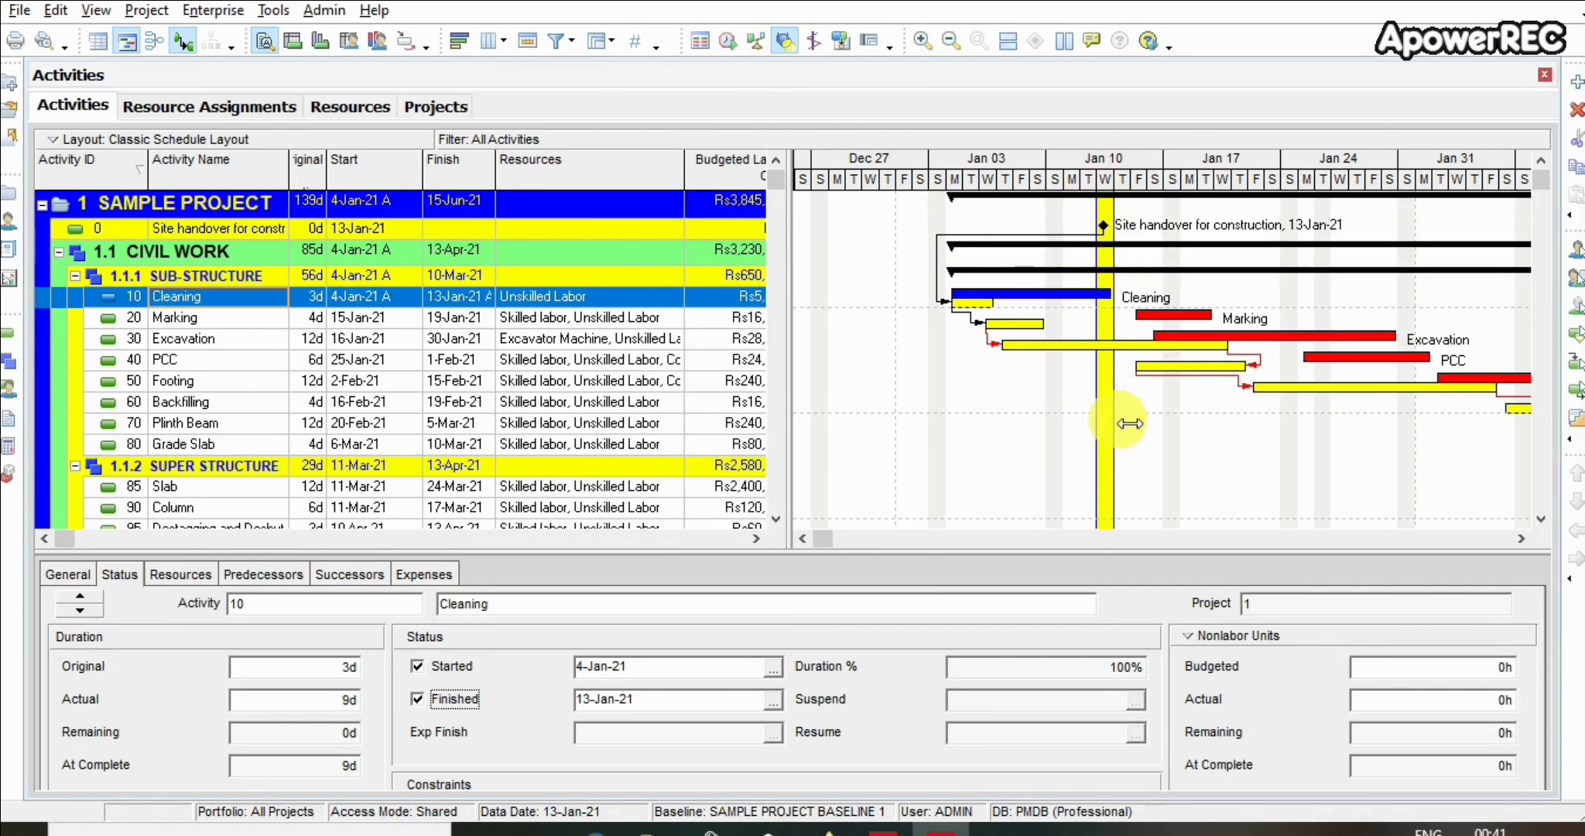
left_click(816, 43)
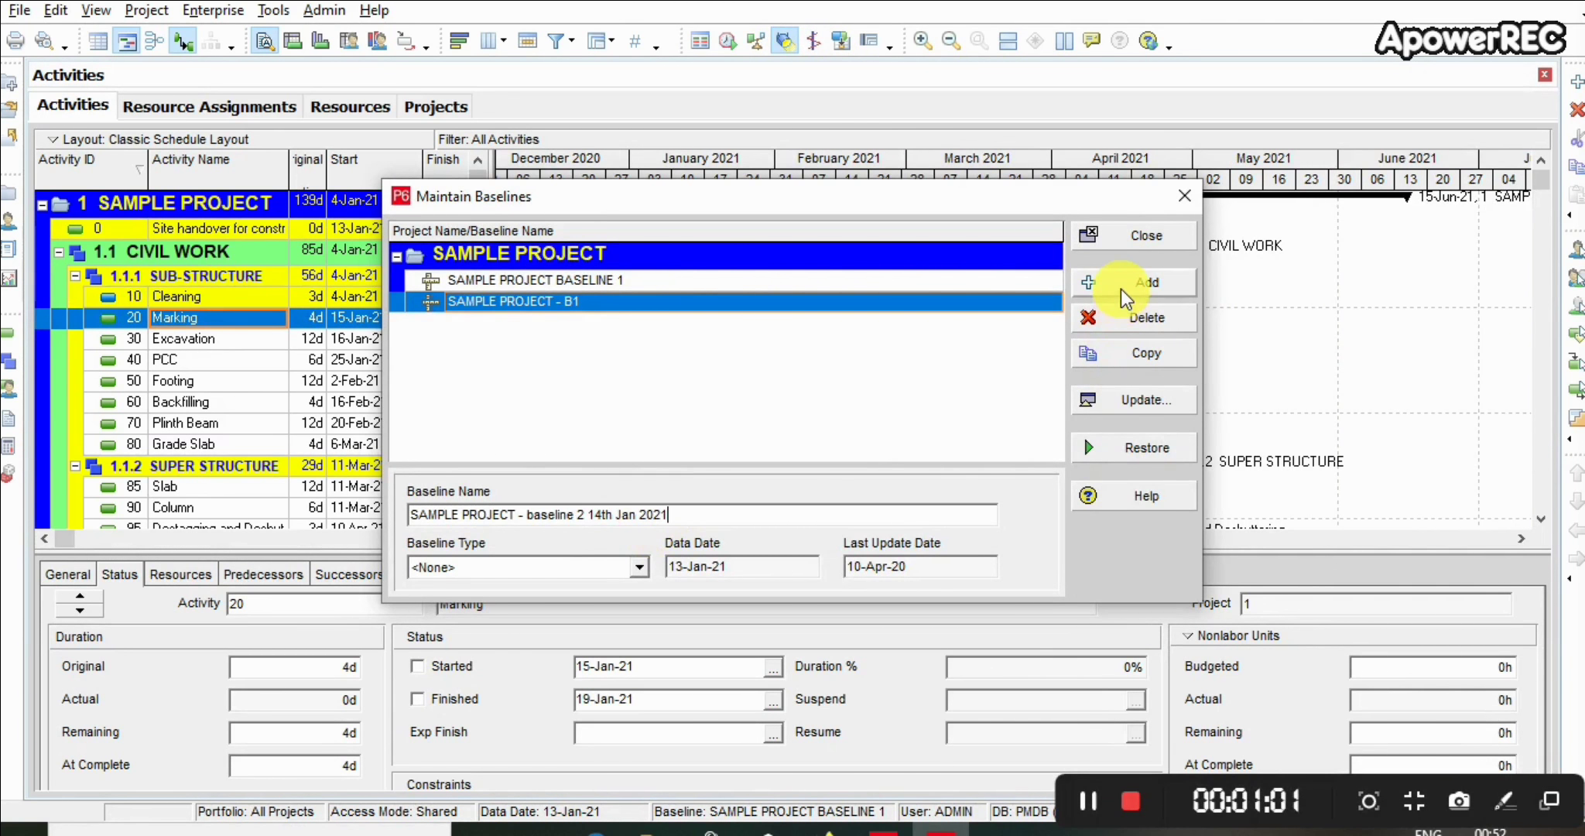
Name the second baseline SAMPLE PROJECT - baseline 2 14th Jan 2021 and finish maintaining baselines
left_click(983, 360)
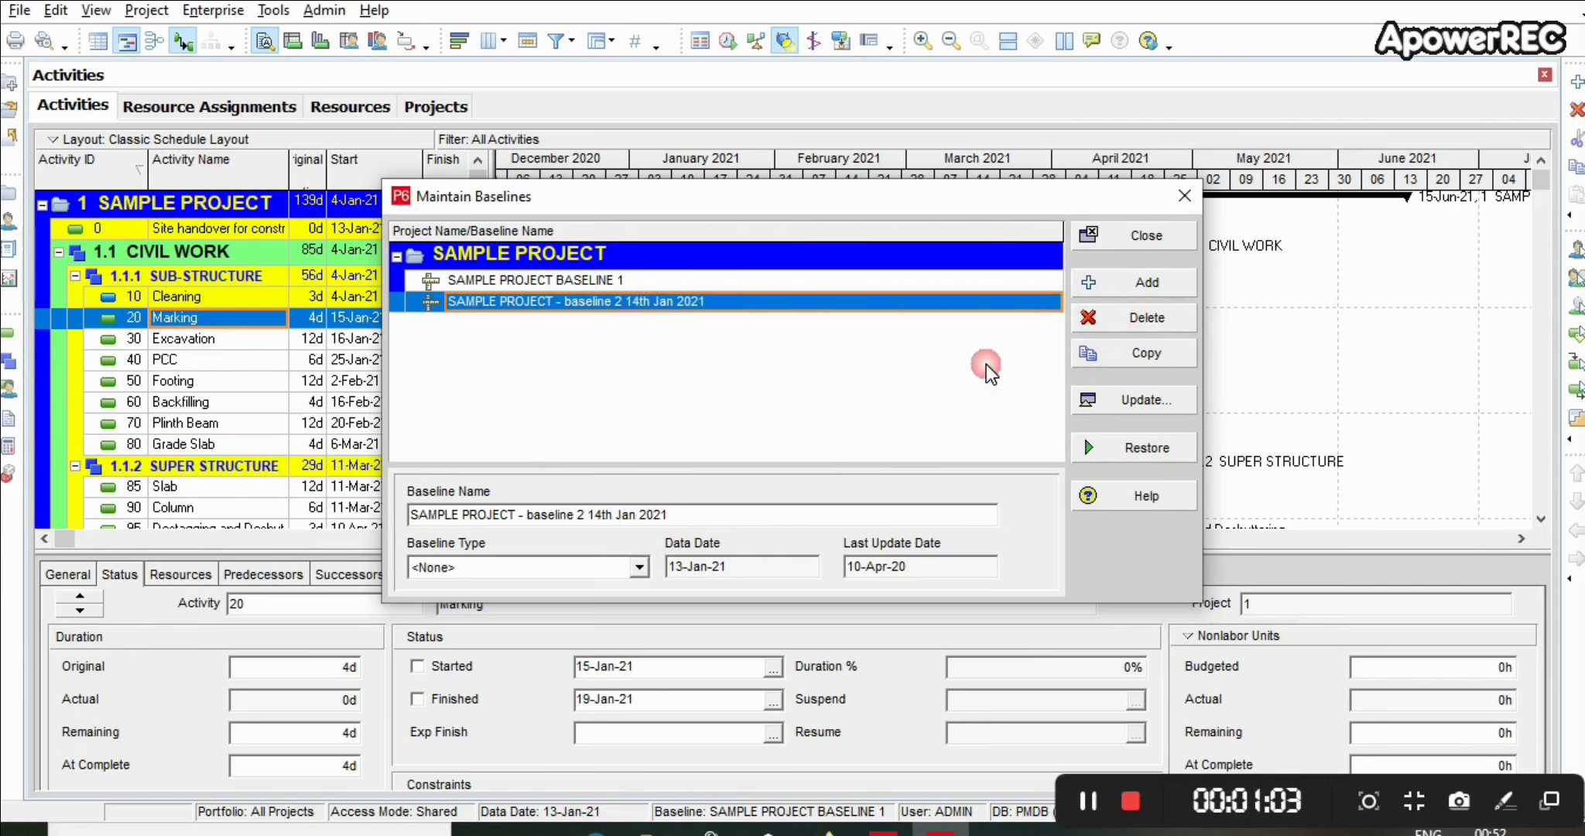
left_click(1104, 283)
left_click(1097, 395)
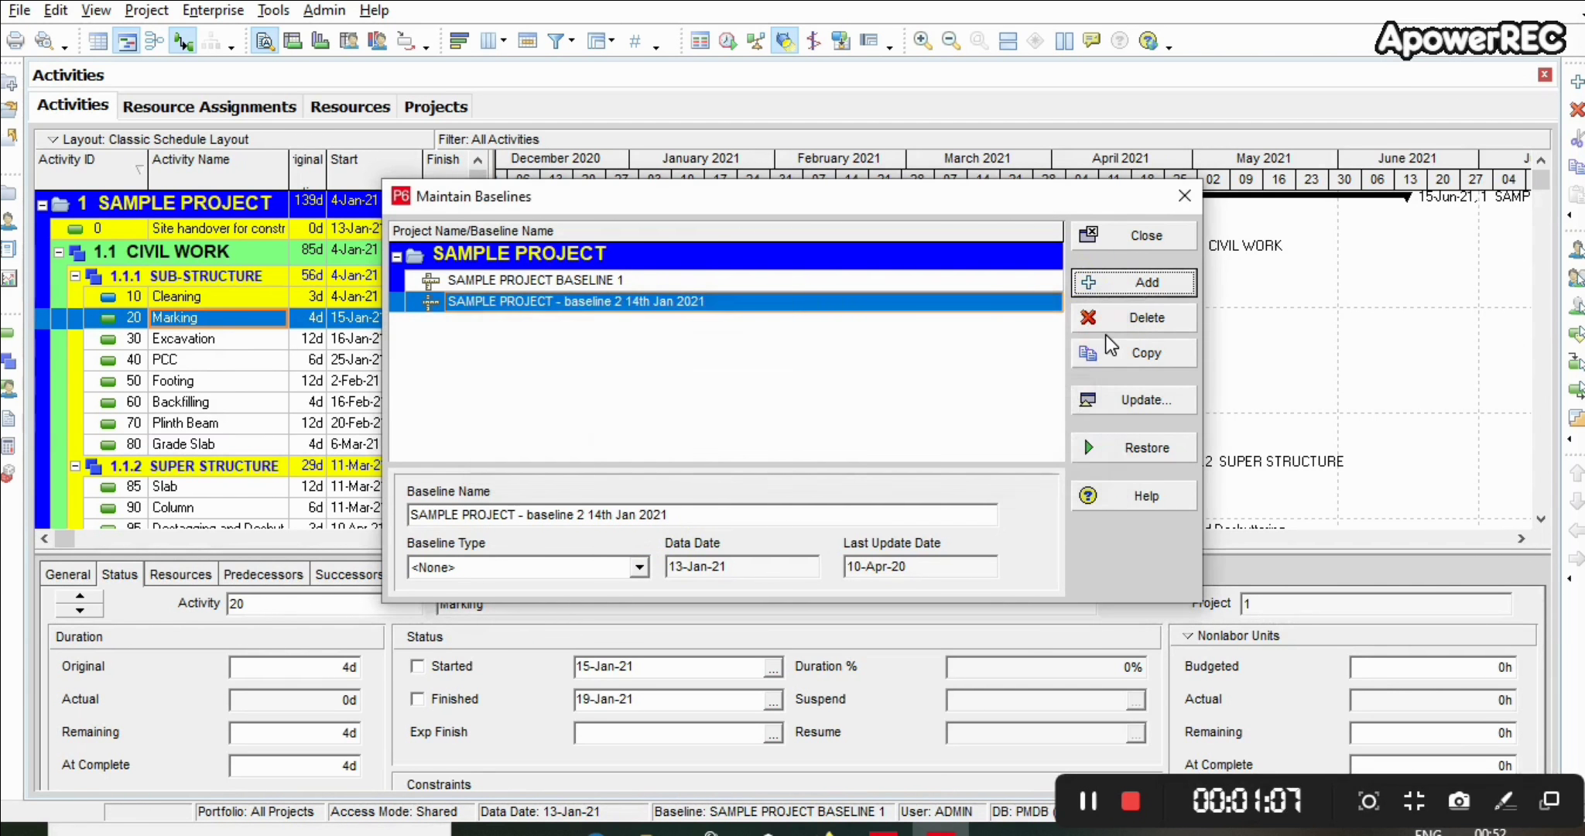
left_click(1151, 237)
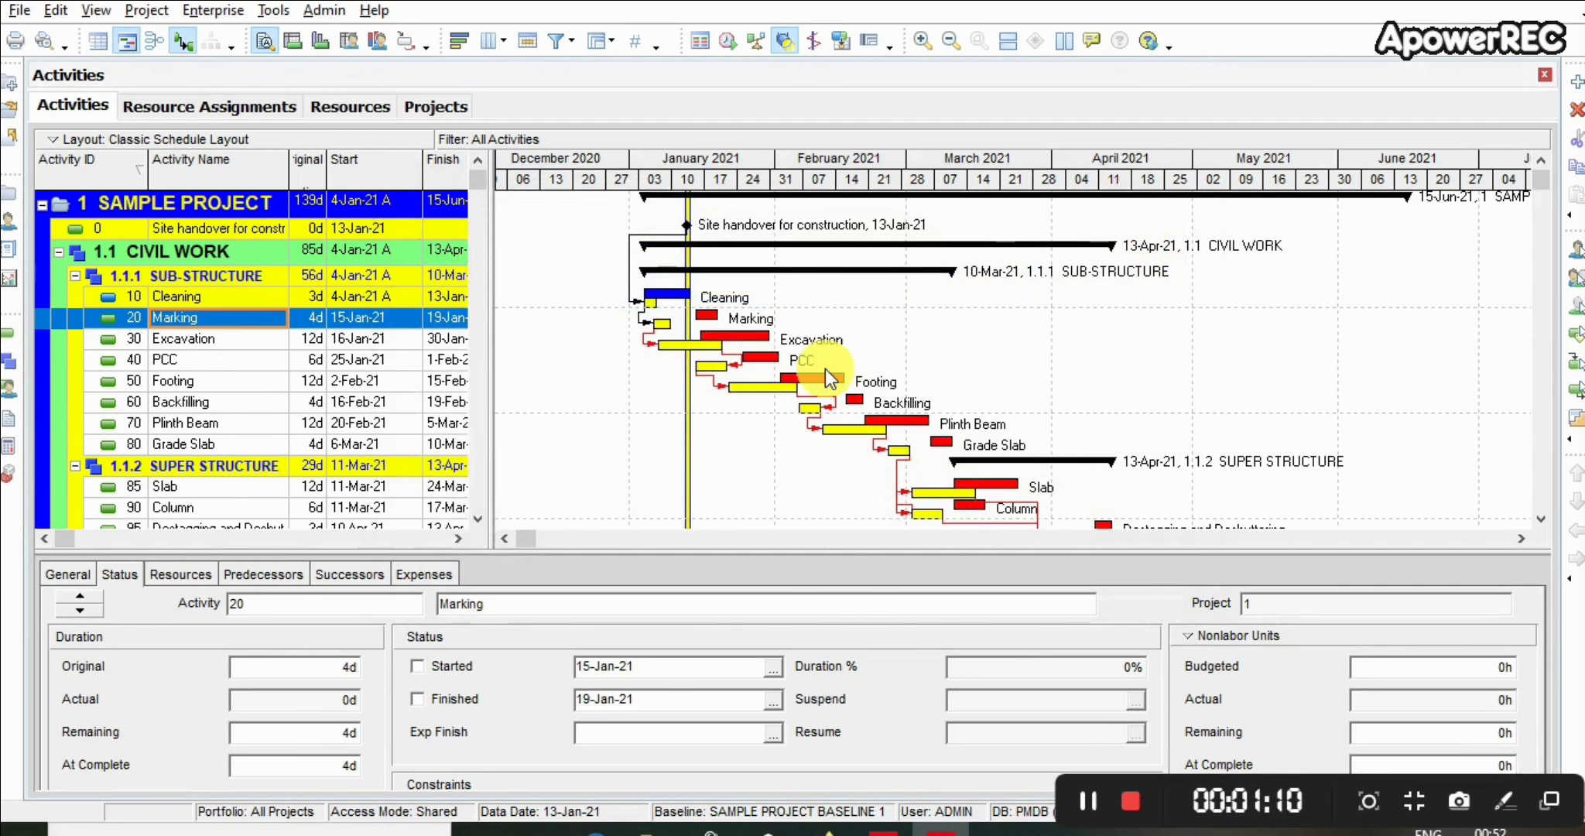
Assign SAMPLE PROJECT - baseline 2 14th Jan 2021 as the secondary user baseline of SAMPLE PROJECT
left_click(147, 10)
left_click(177, 103)
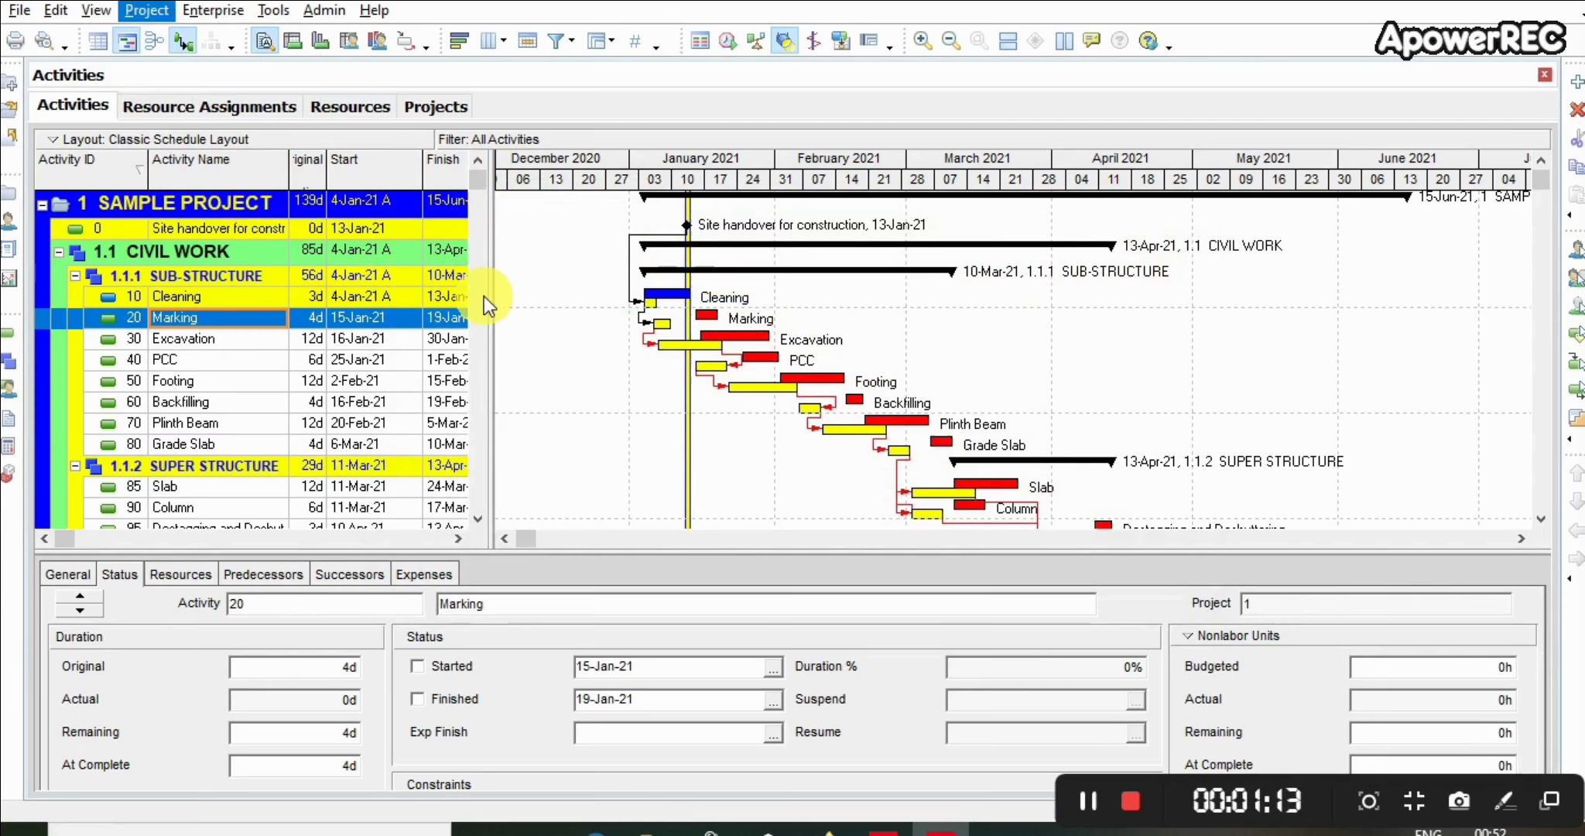
left_click(624, 503)
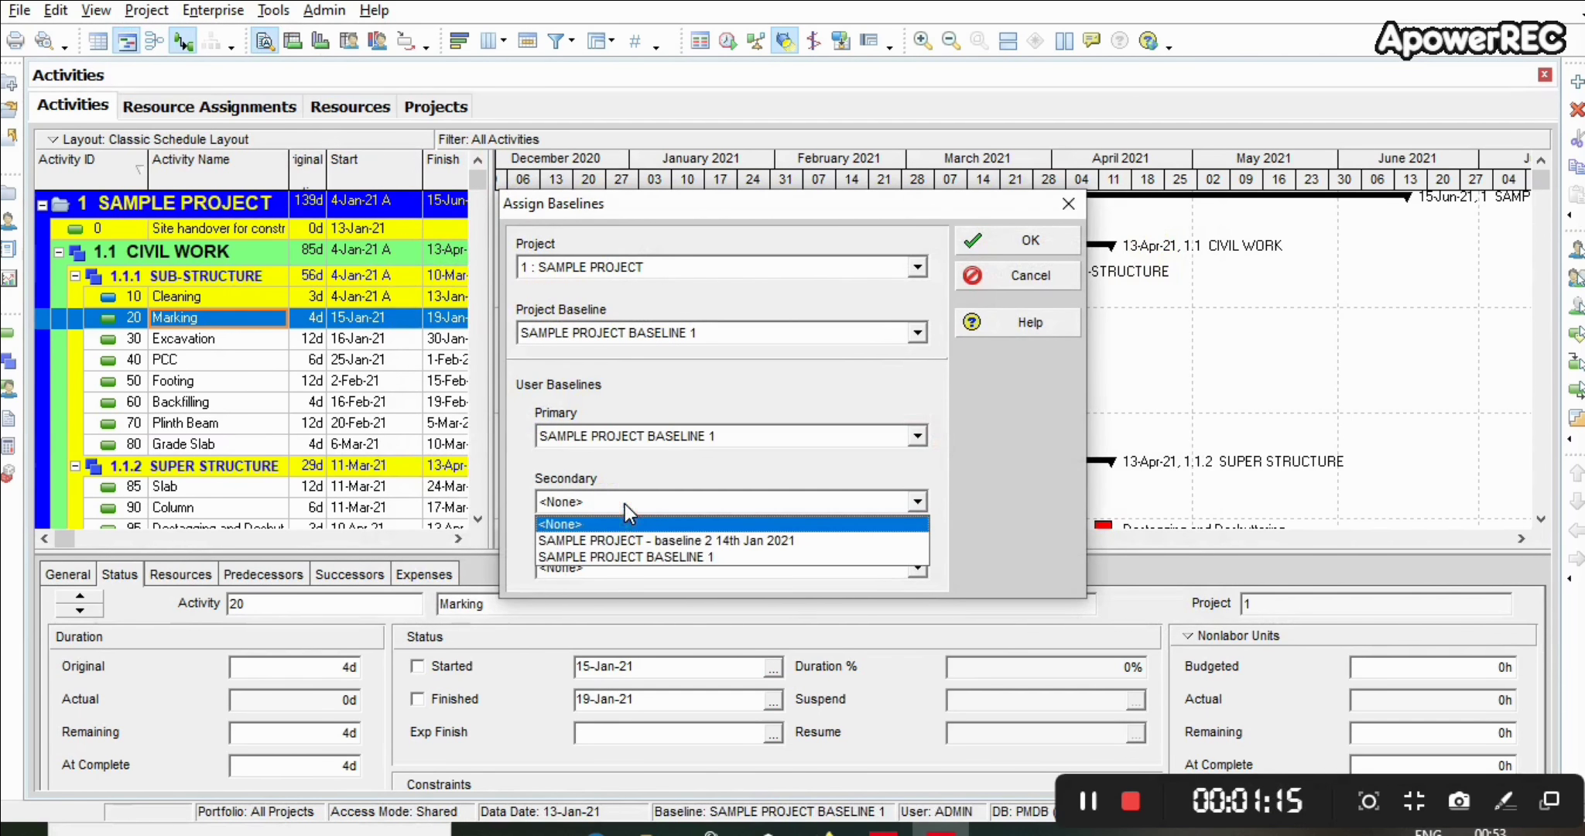
left_click(626, 537)
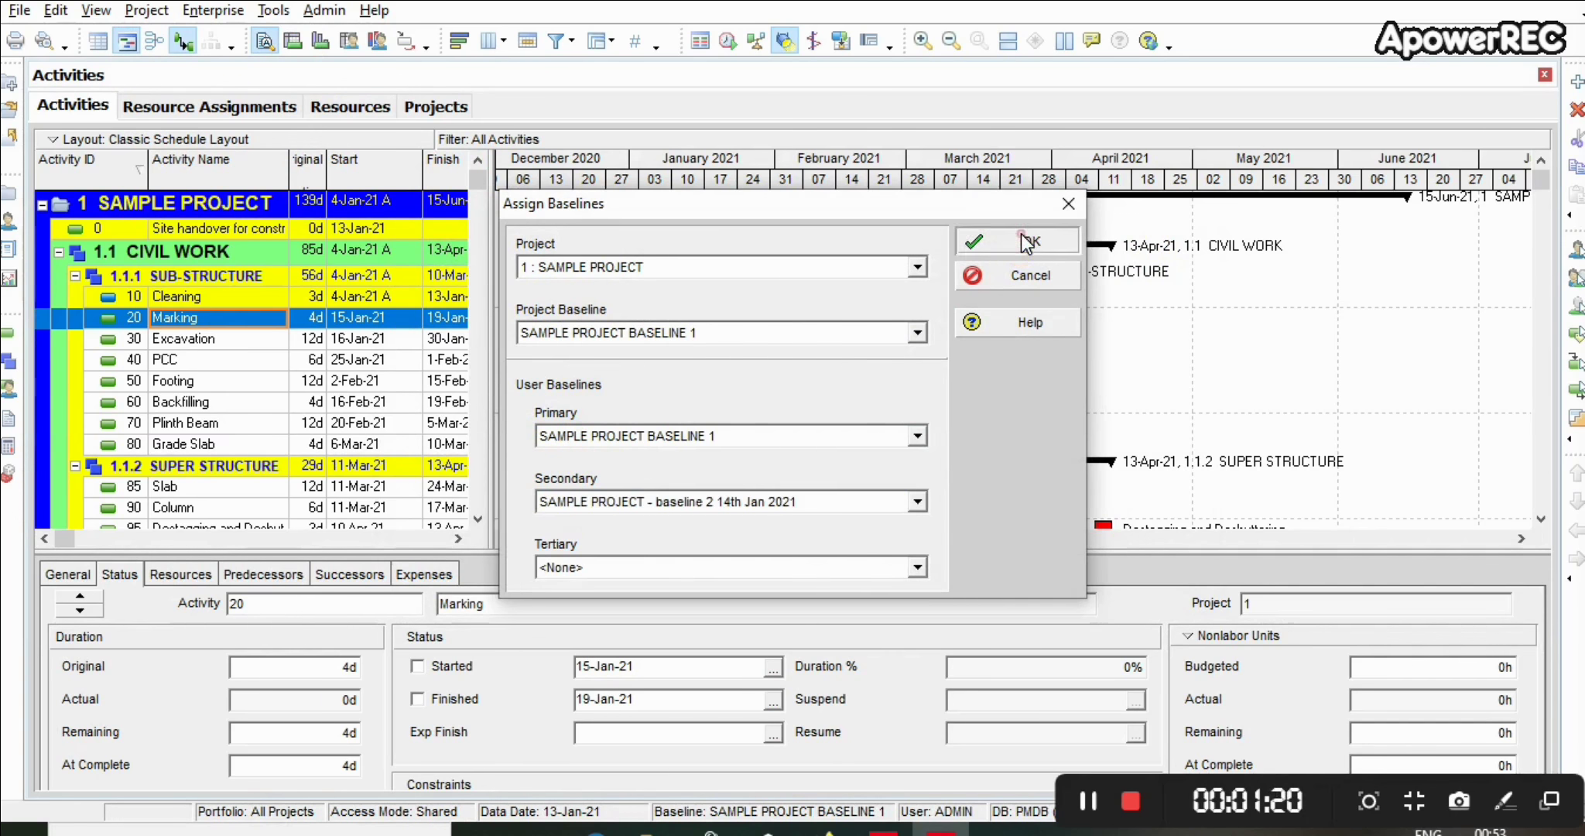
key("Return")
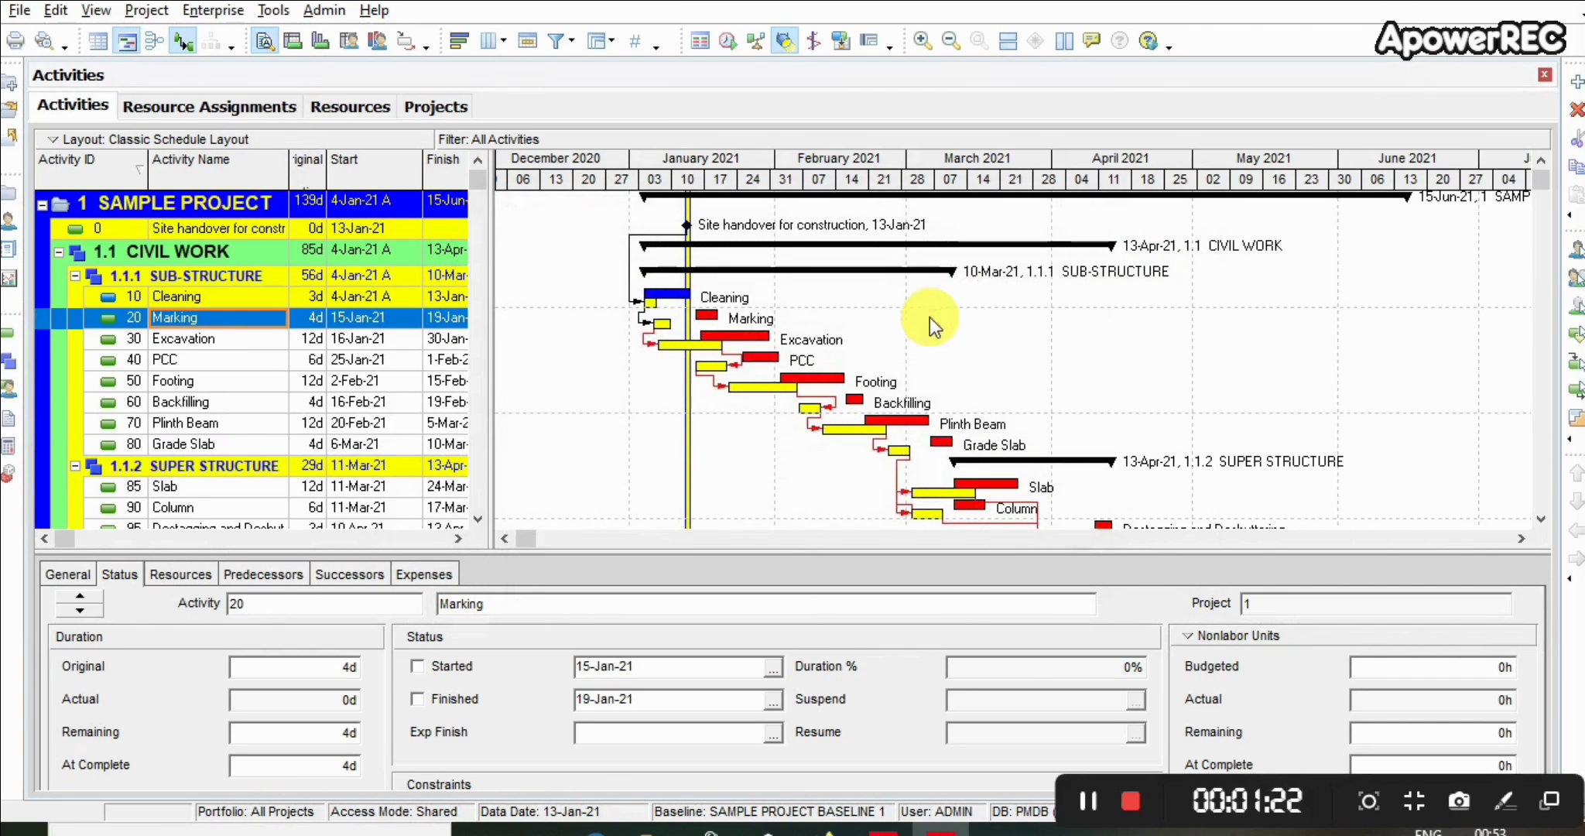
Turn on display of the Second Baseline bar in the Gantt chart's bar settings
right_click(909, 327)
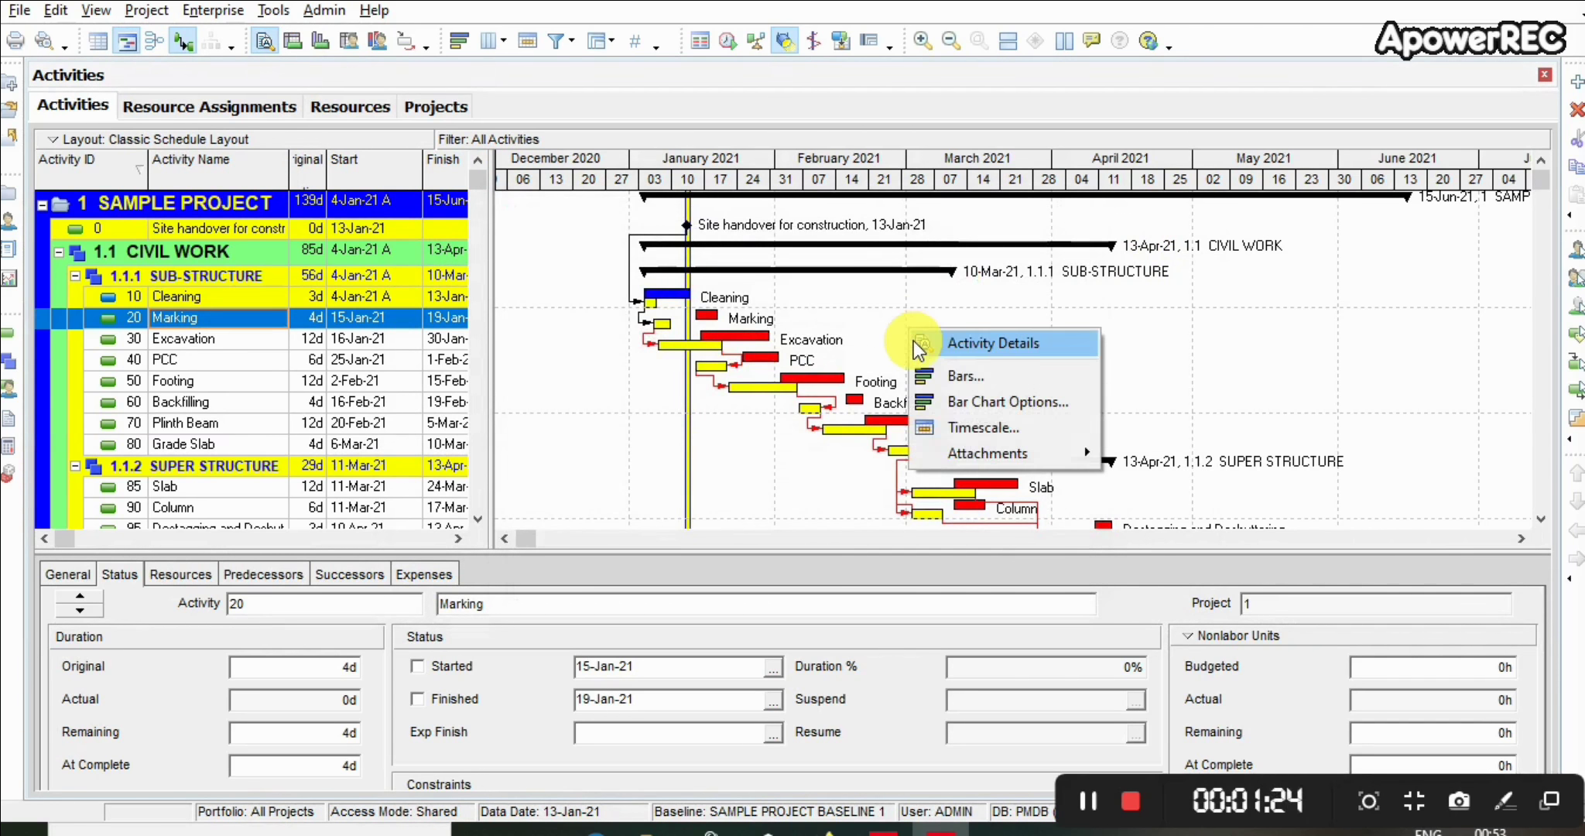
left_click(947, 382)
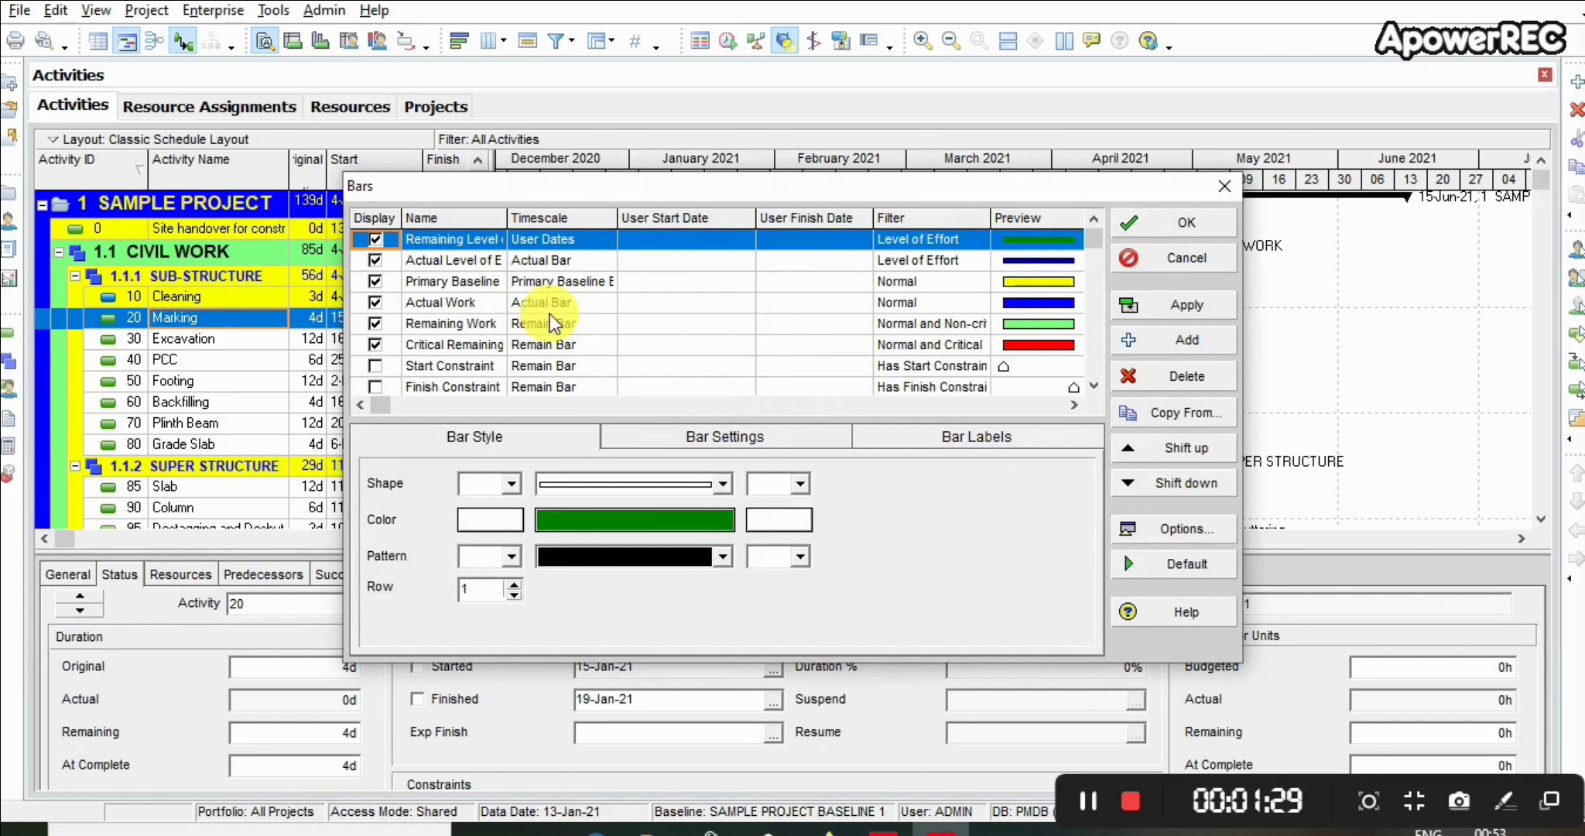
scroll(1097, 391, "down", 2)
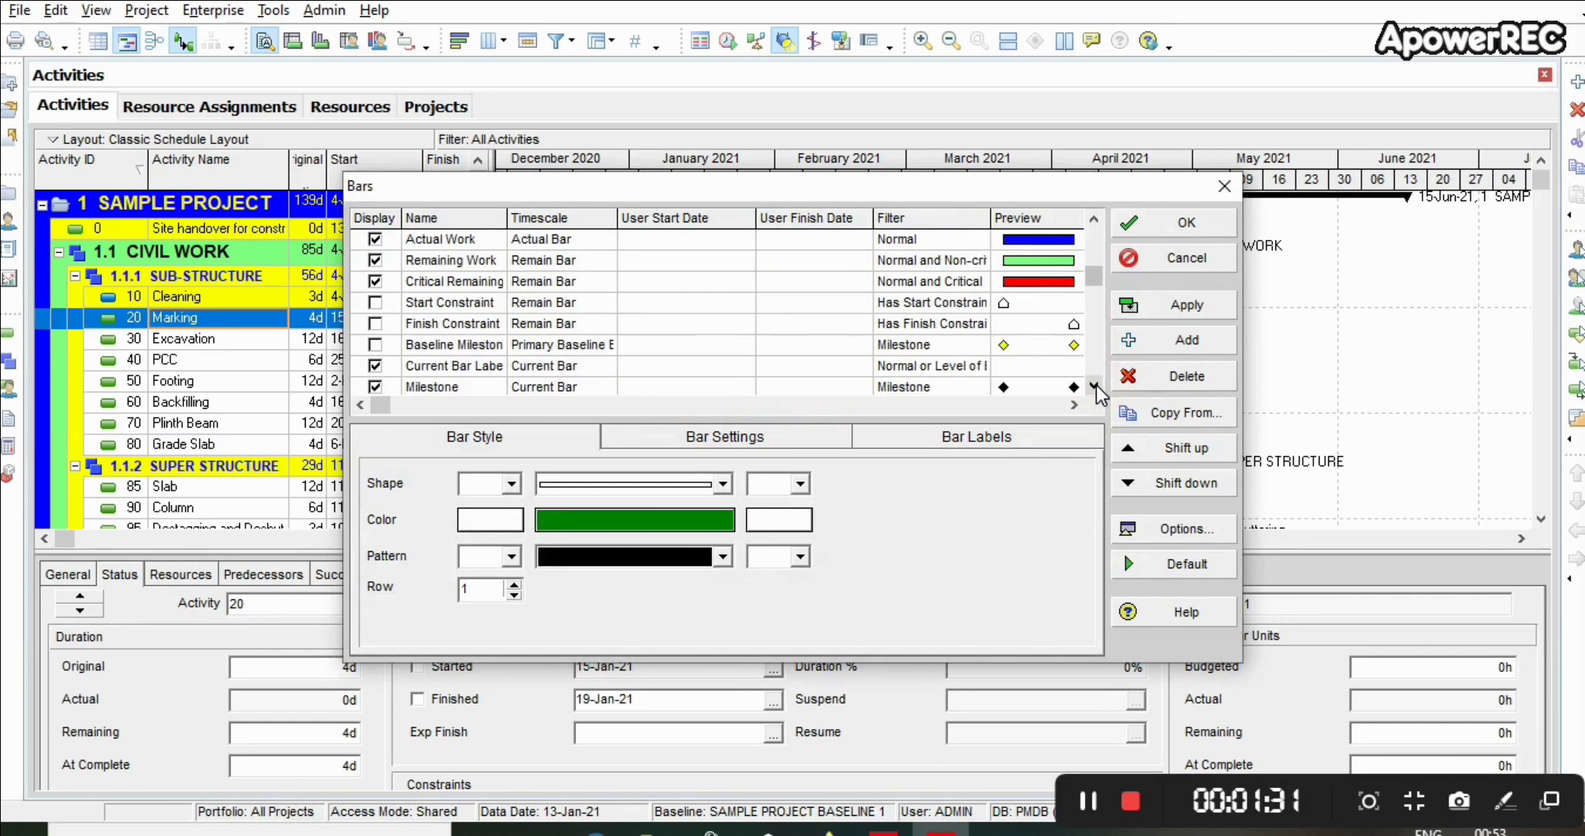
scroll(1097, 391, "down", 2)
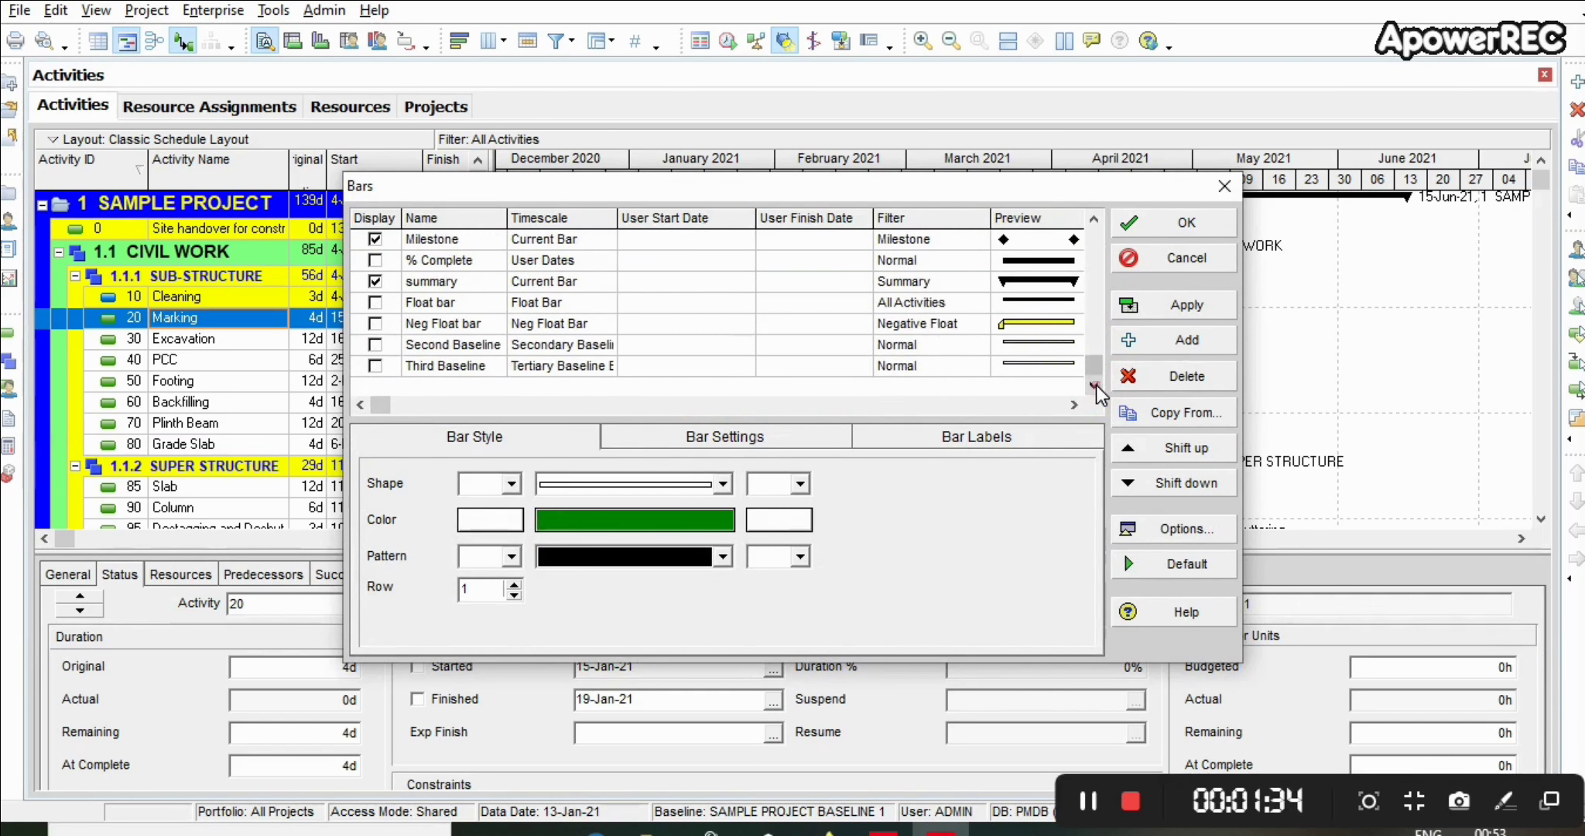
left_click(378, 346)
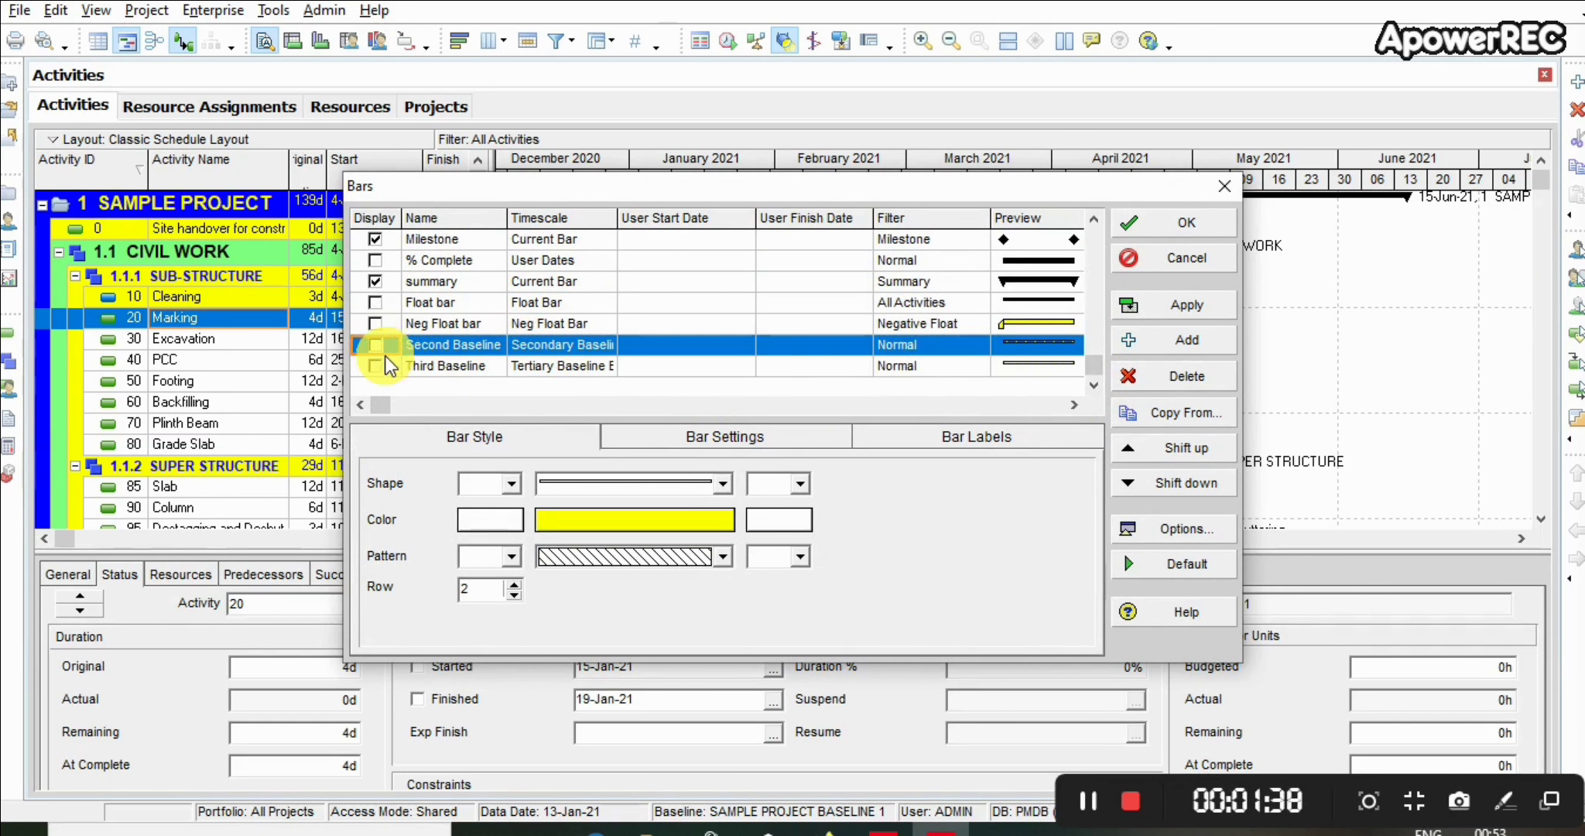
left_click(375, 345)
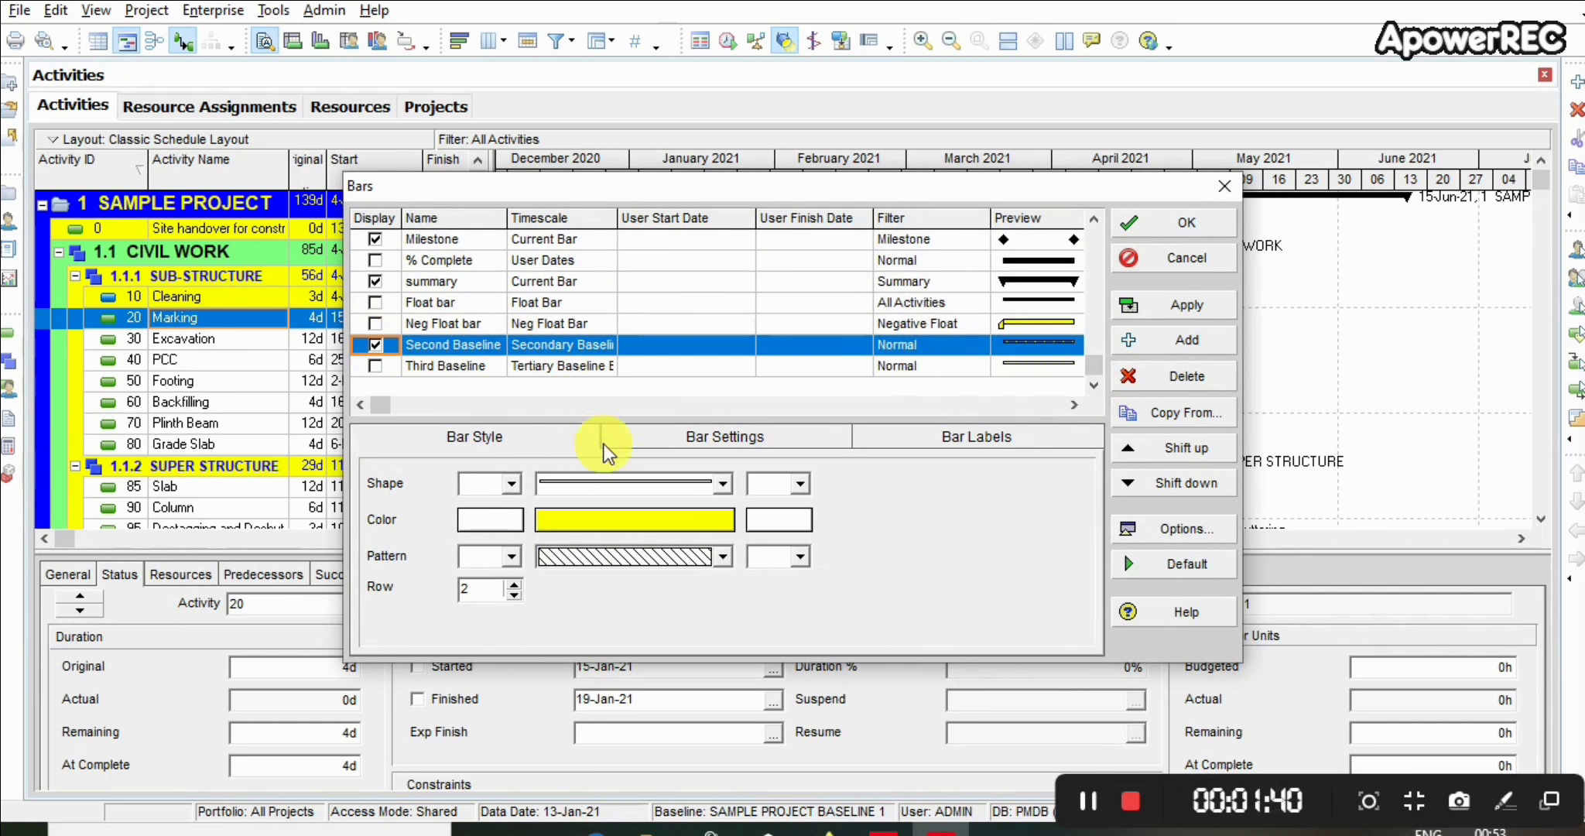
Change the Second Baseline bar's color to magenta and its middle shape to the thick bar style, and apply it to the Gantt chart
left_click(623, 517)
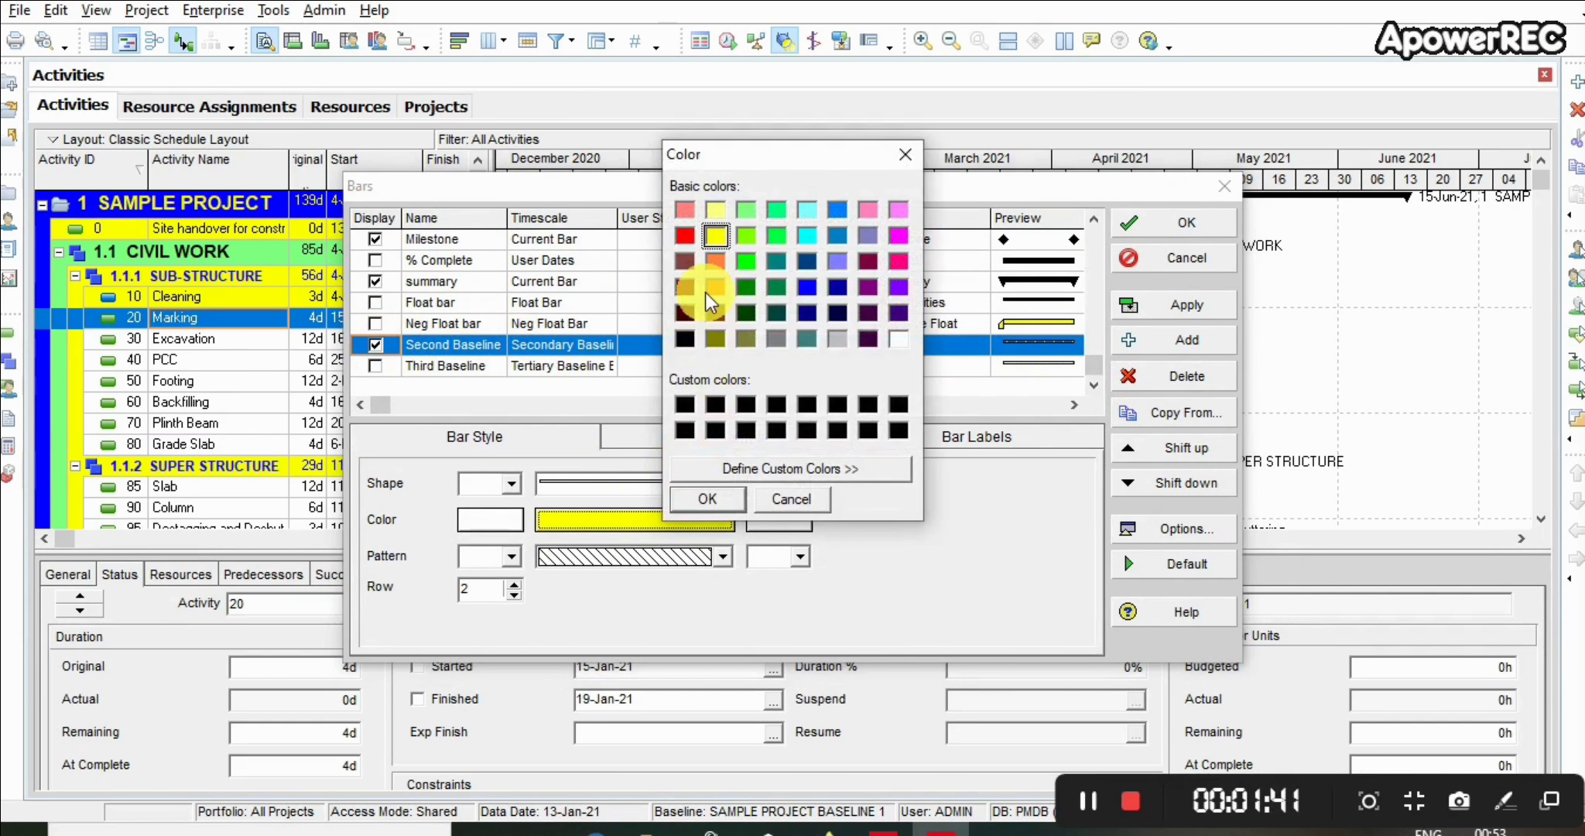
left_click(896, 235)
left_click(707, 500)
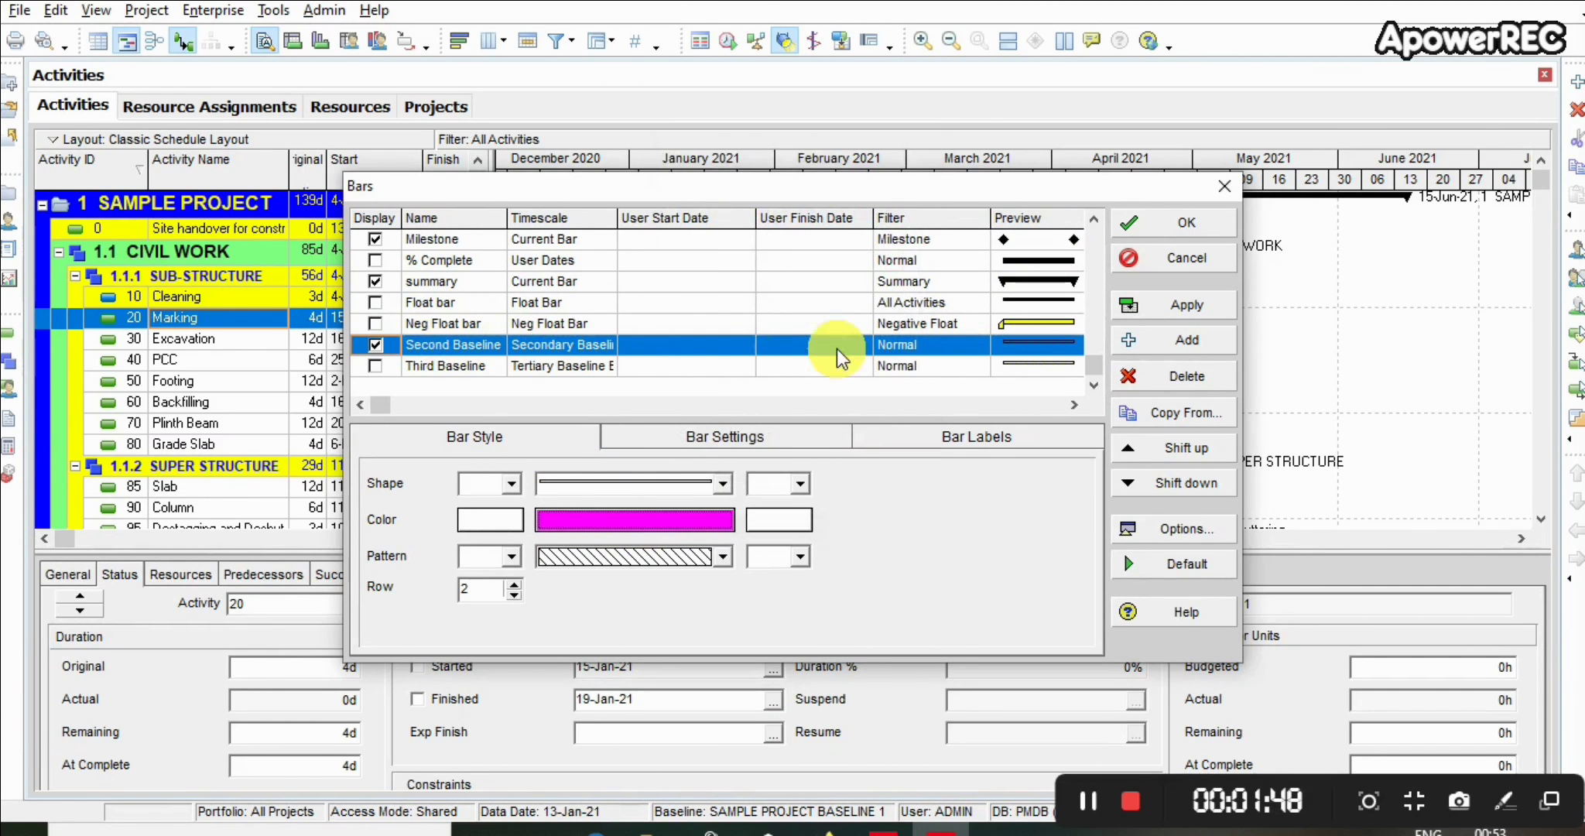
left_click(695, 489)
left_click(654, 516)
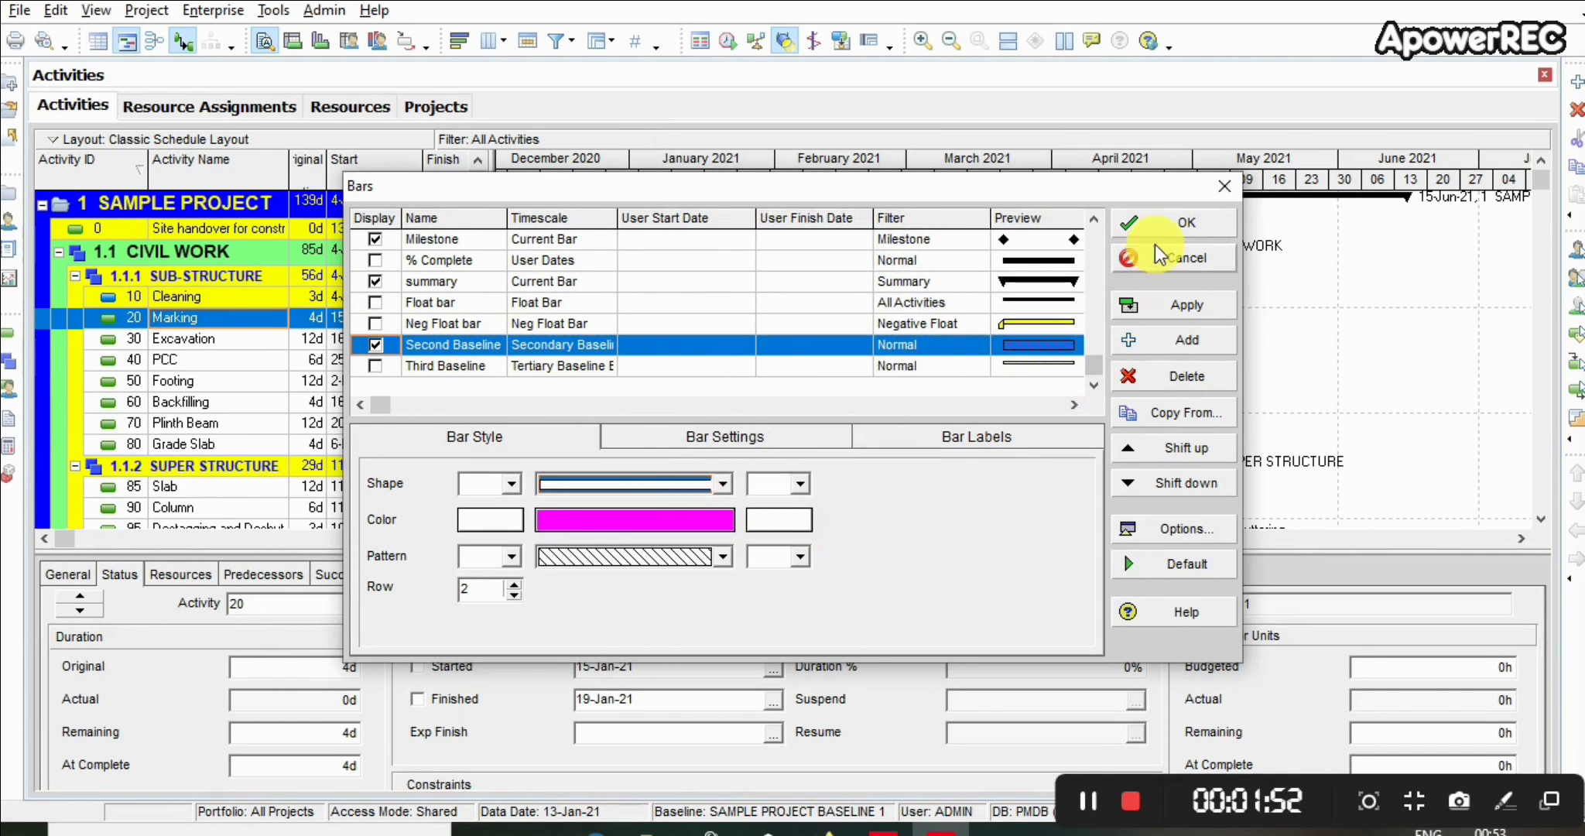
left_click(1125, 222)
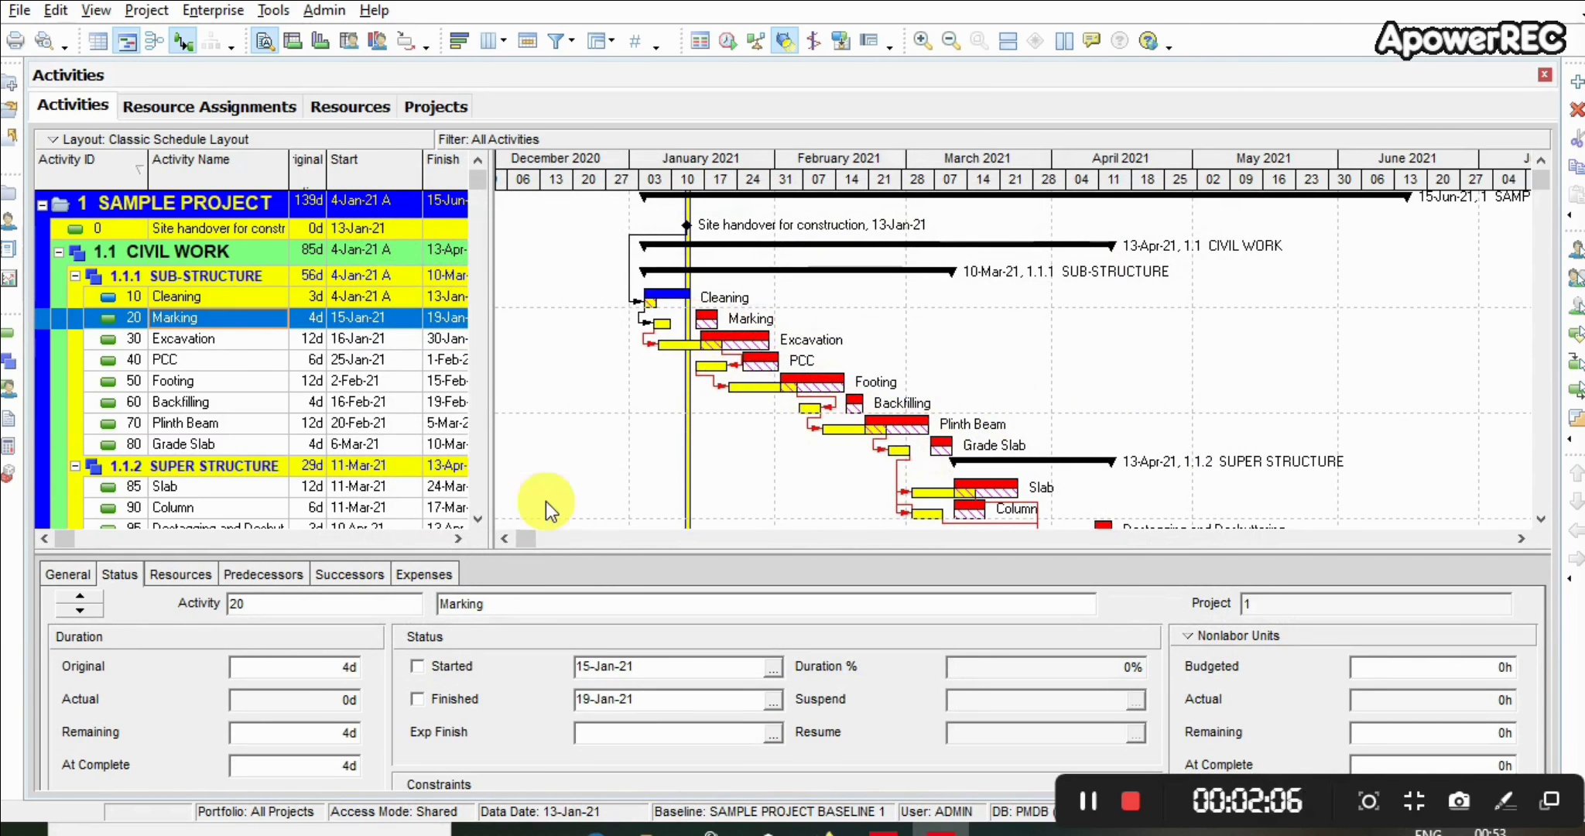
Select activity 20 Marking and widen the activity table to reveal the Finish and BL Project Start columns
left_click(206, 299)
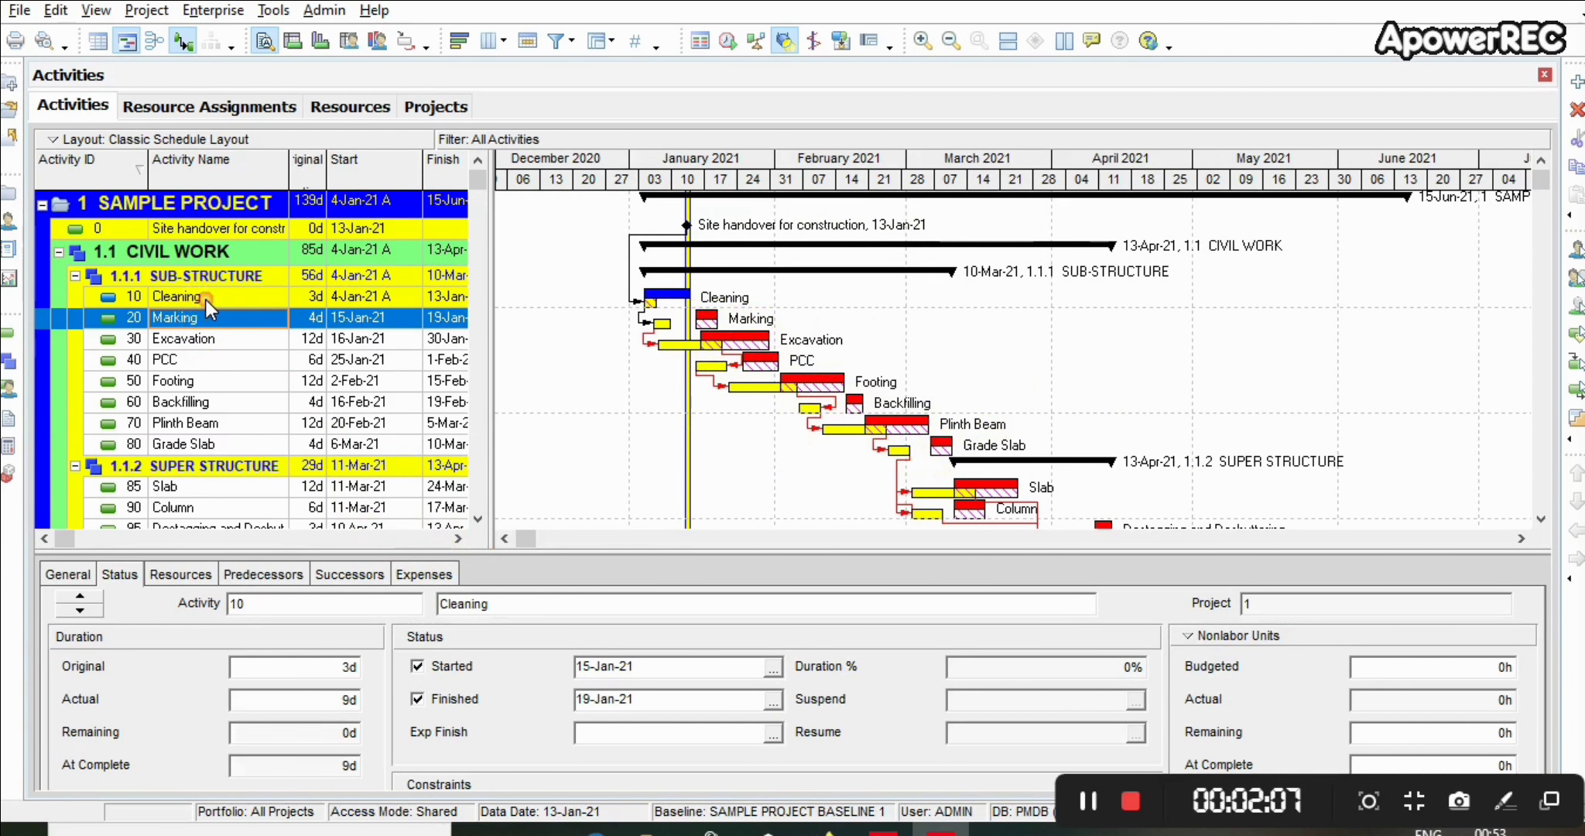
left_click(212, 318)
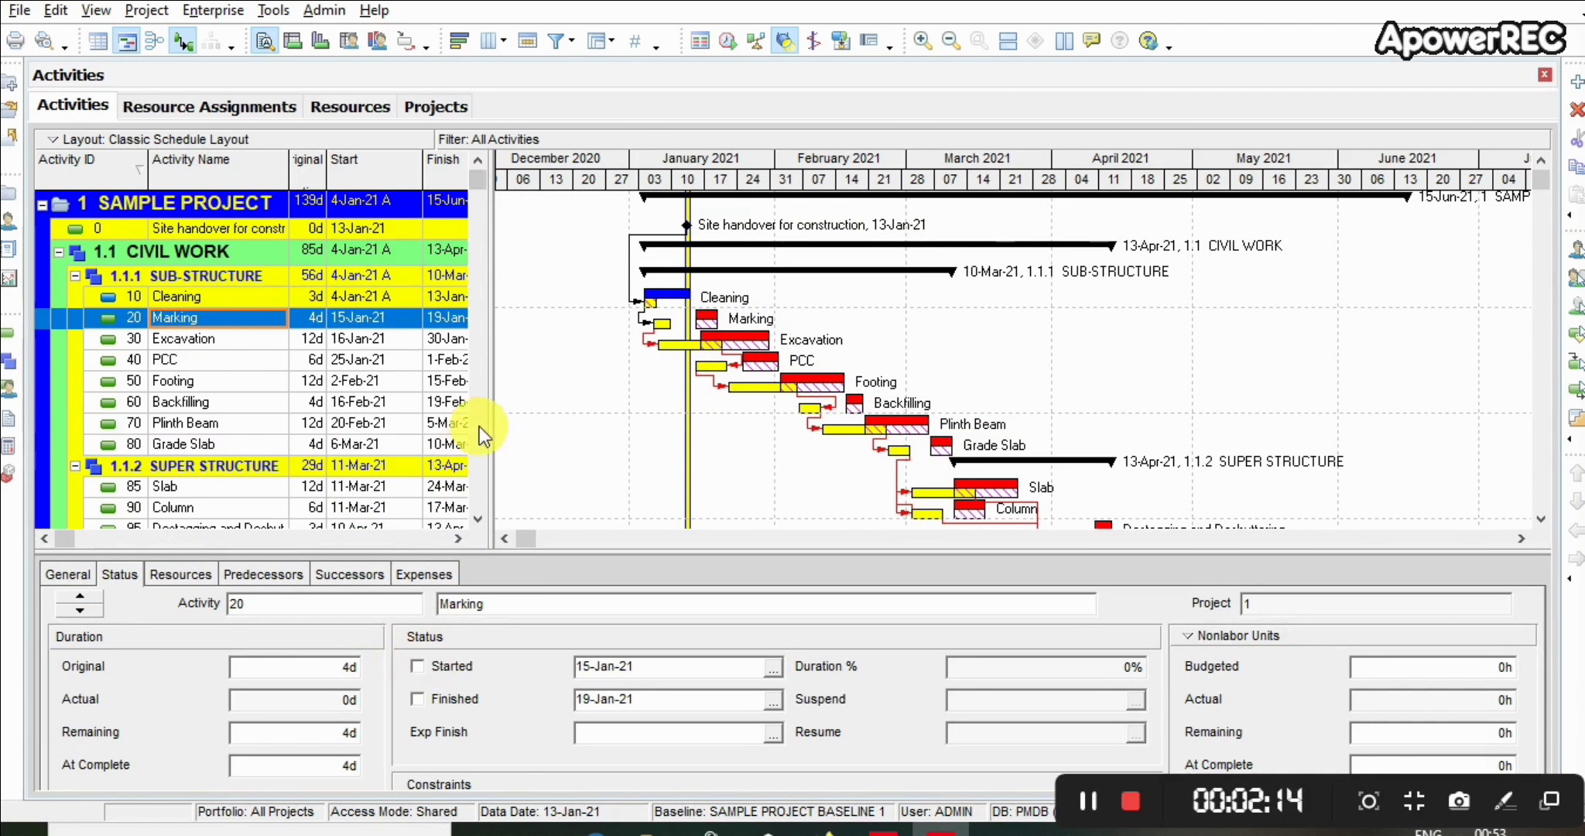
left_click_drag(650, 433, 632, 418)
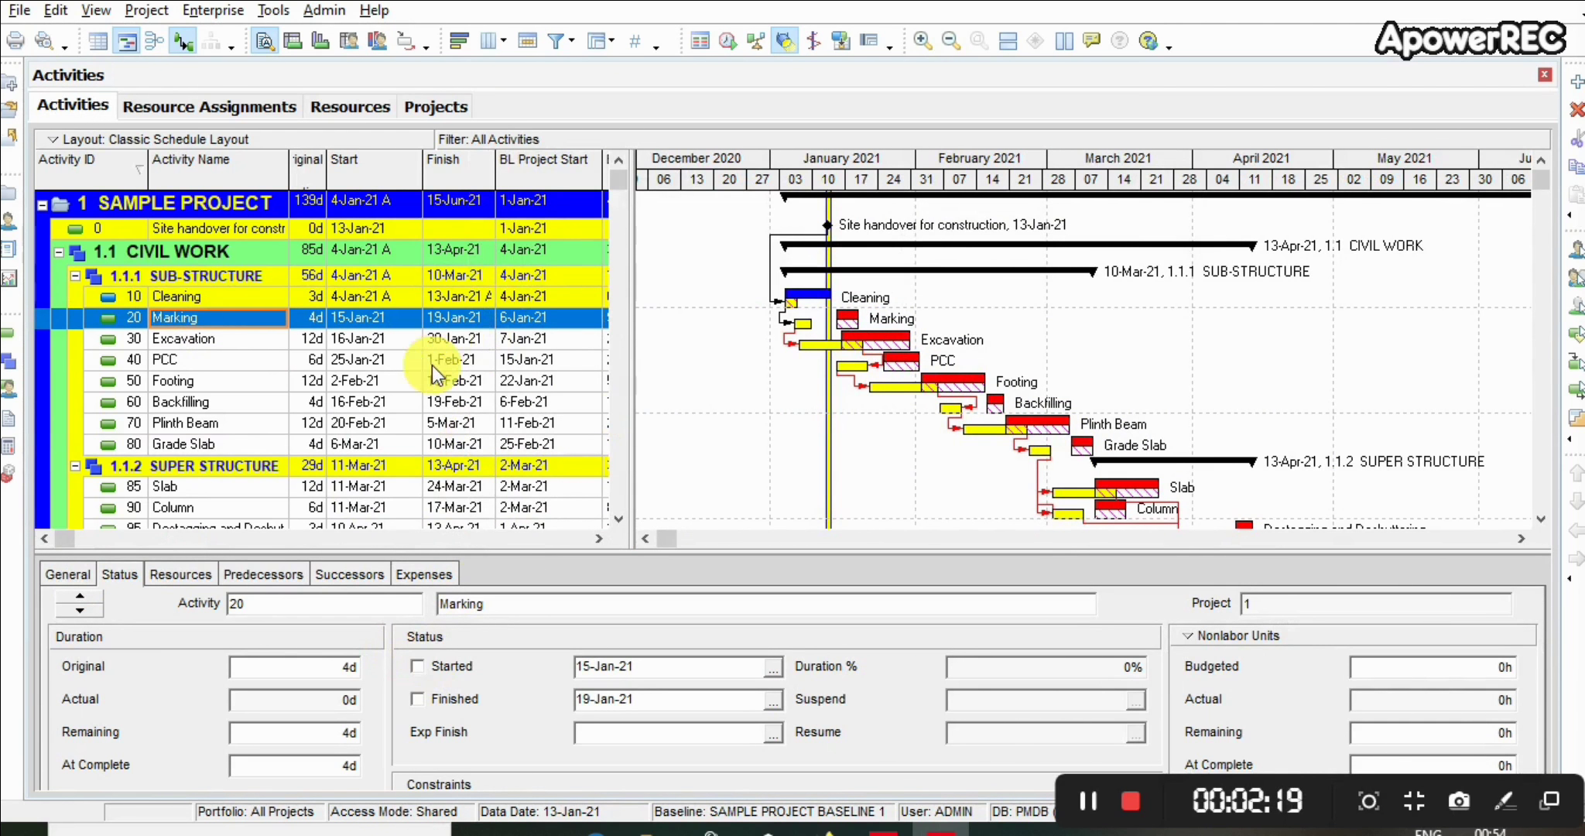
Mark activity 20 Marking as started on 15-Jan-21 and finished on 28-Jan-21 in its status details
left_click(416, 664)
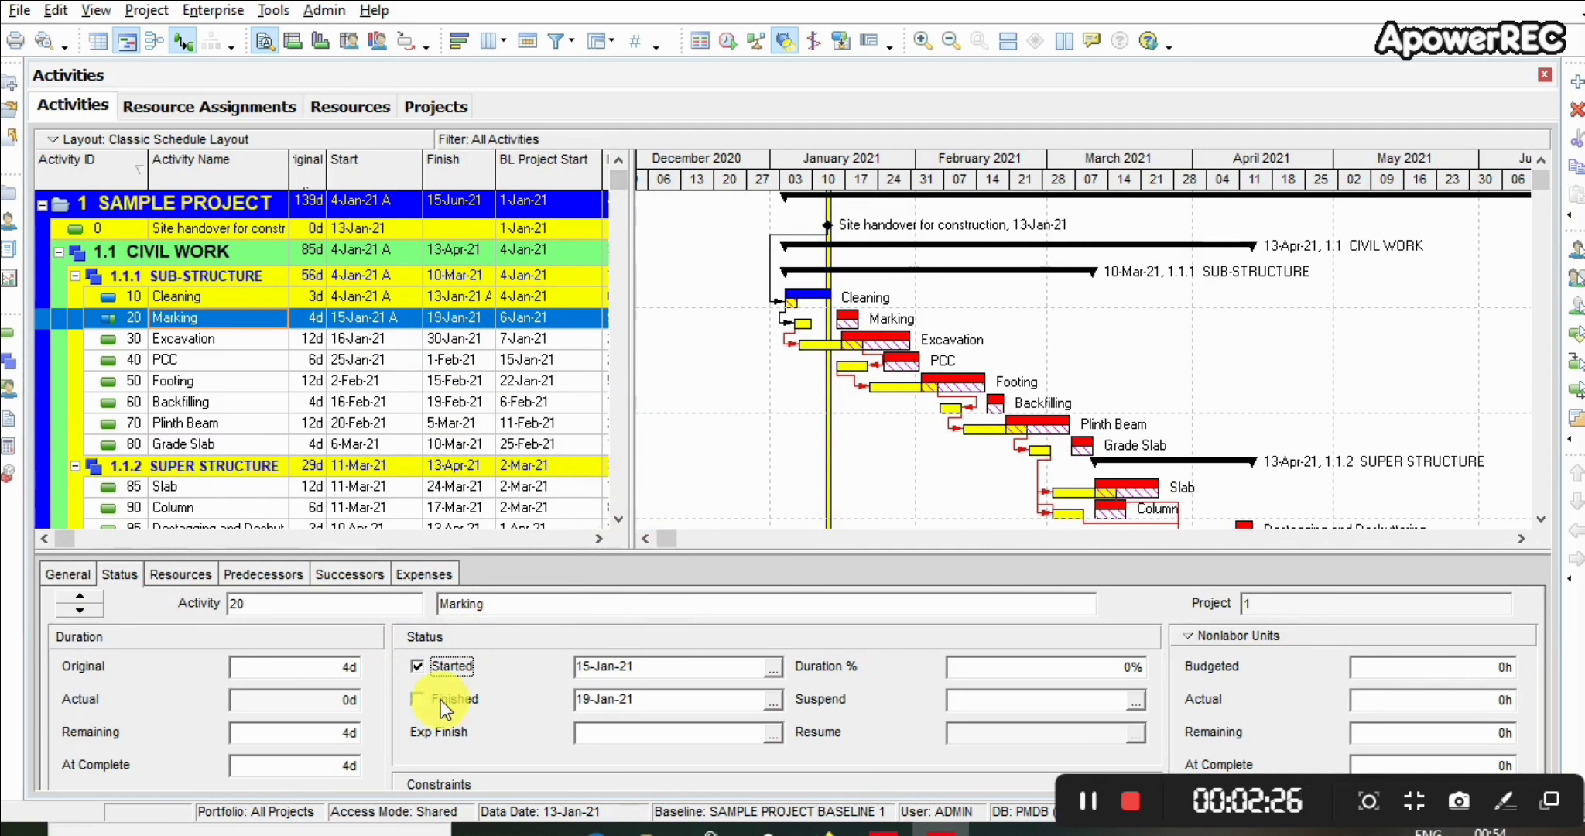
left_click(772, 701)
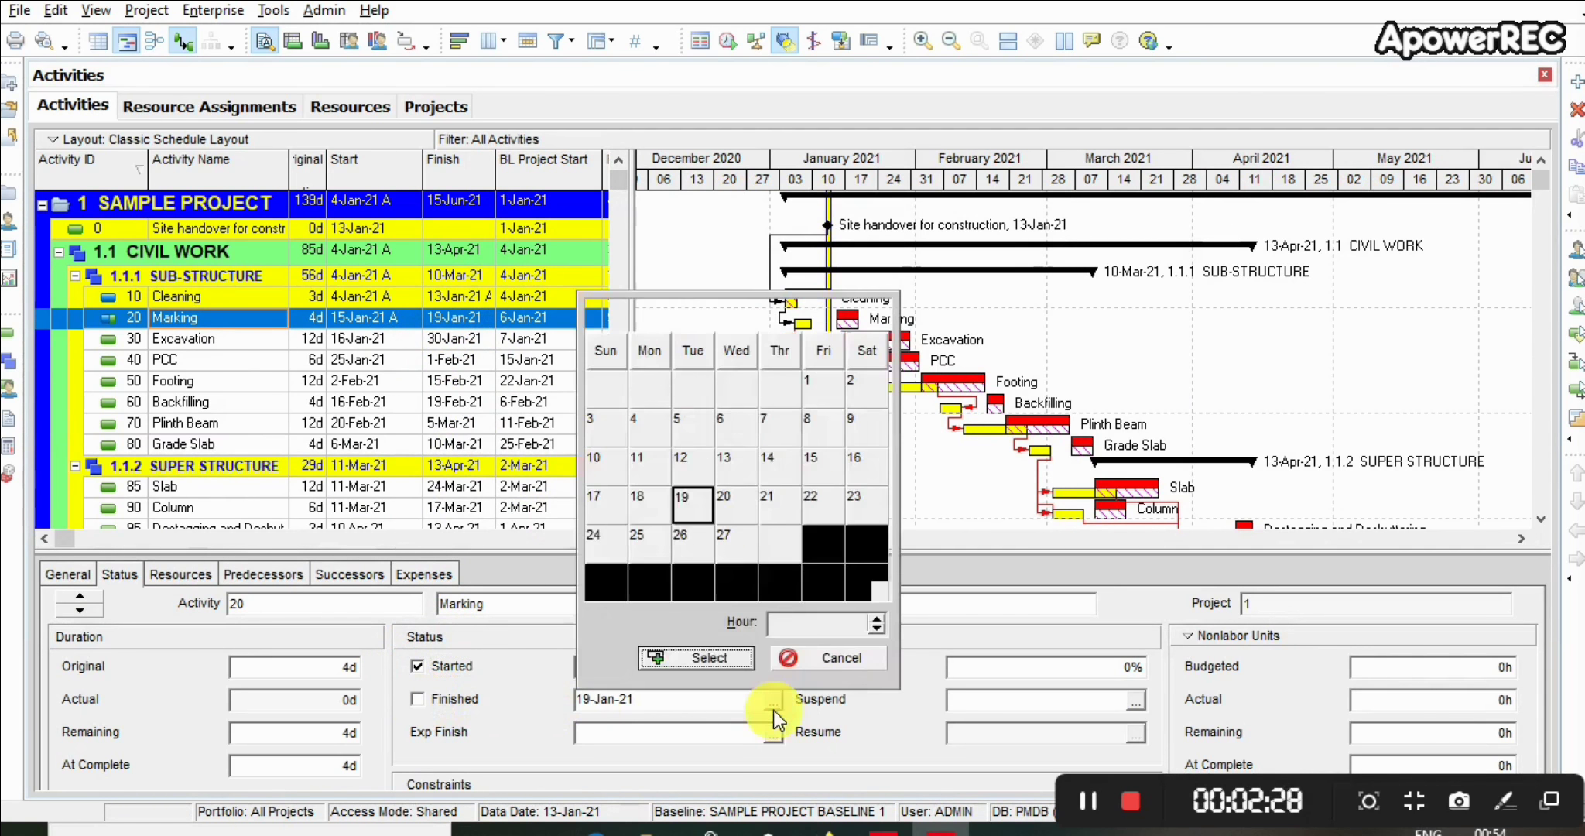
left_click(765, 541)
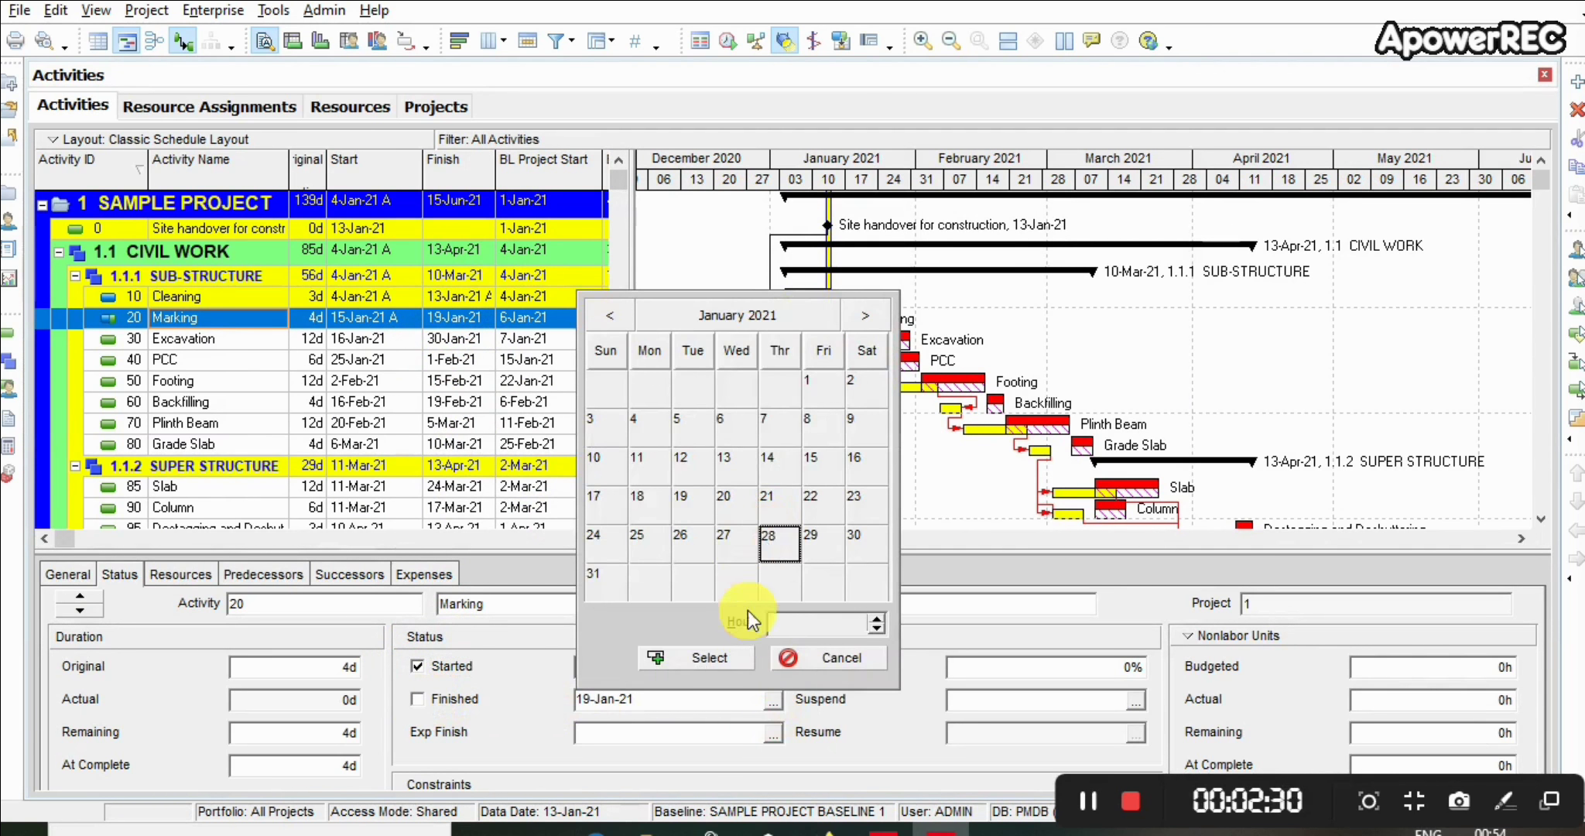
left_click(719, 654)
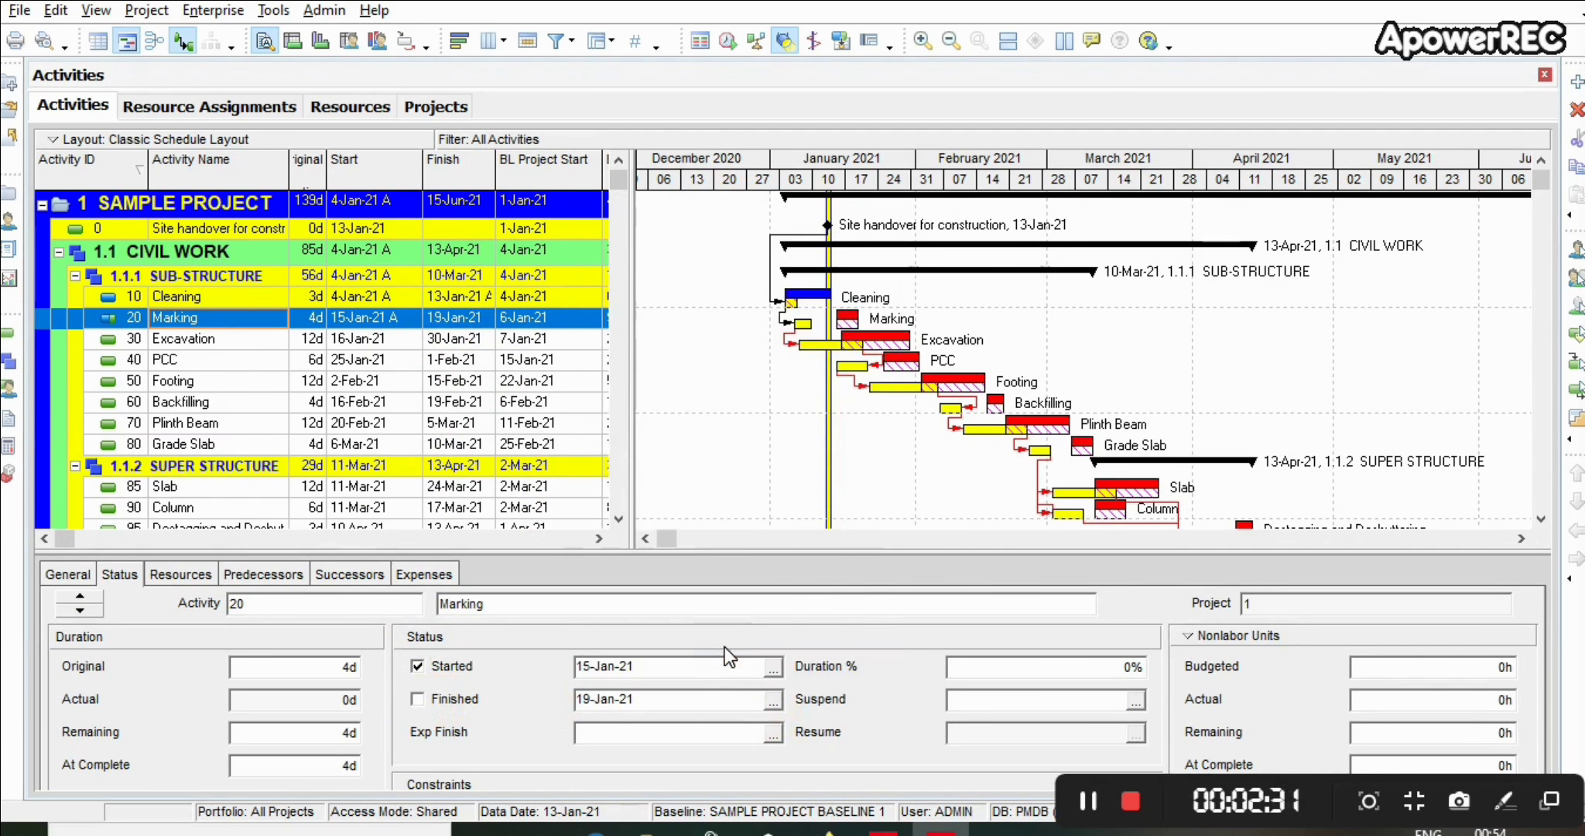
left_click(418, 700)
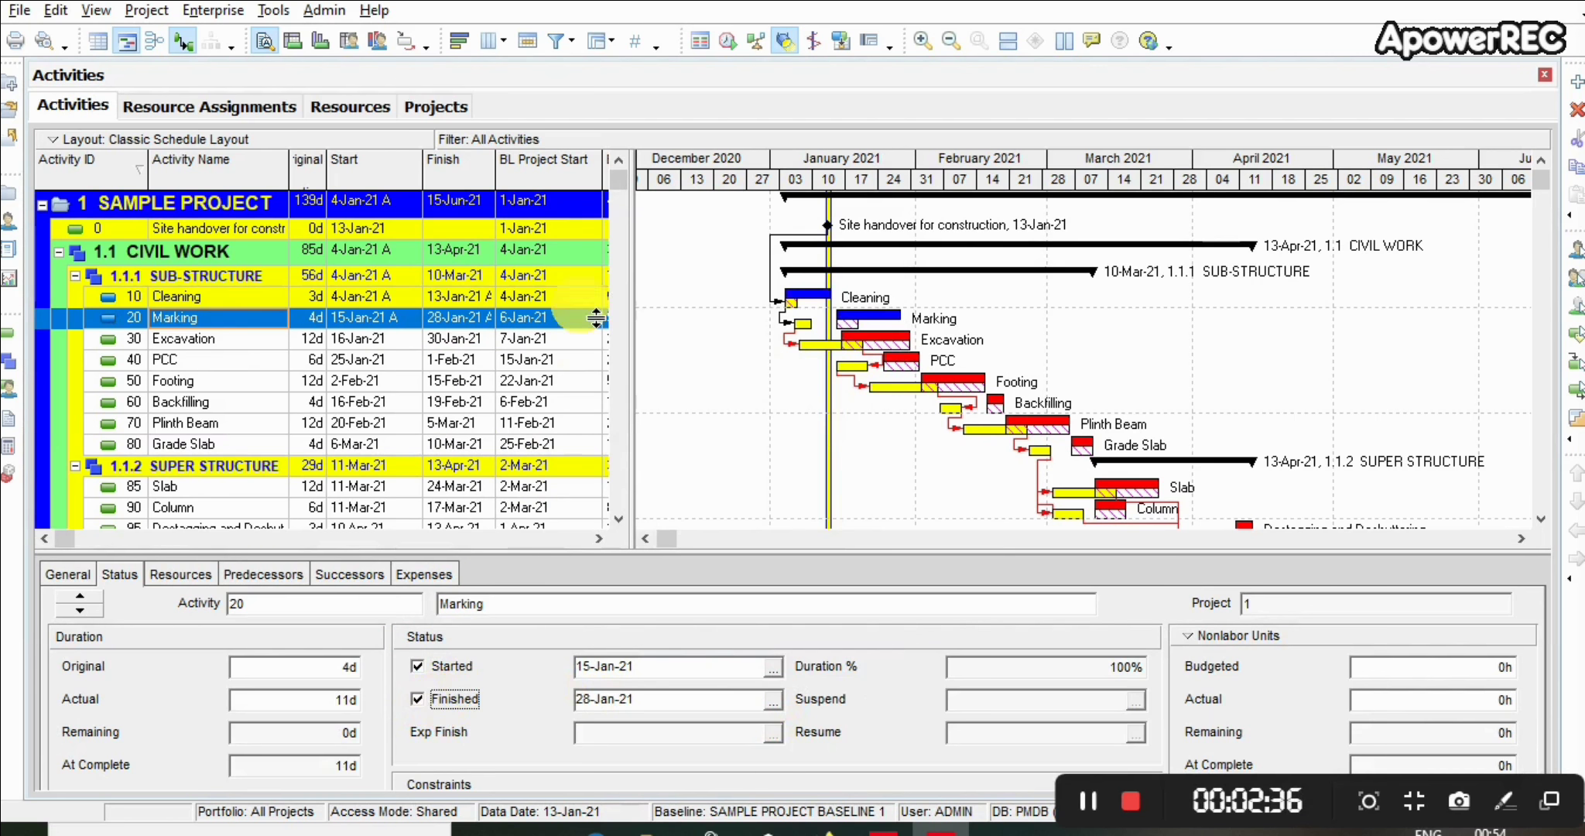
Reschedule the project with a current data date of 20-Jan-21 and review the shifted bars down to the MEP activities
left_click(728, 42)
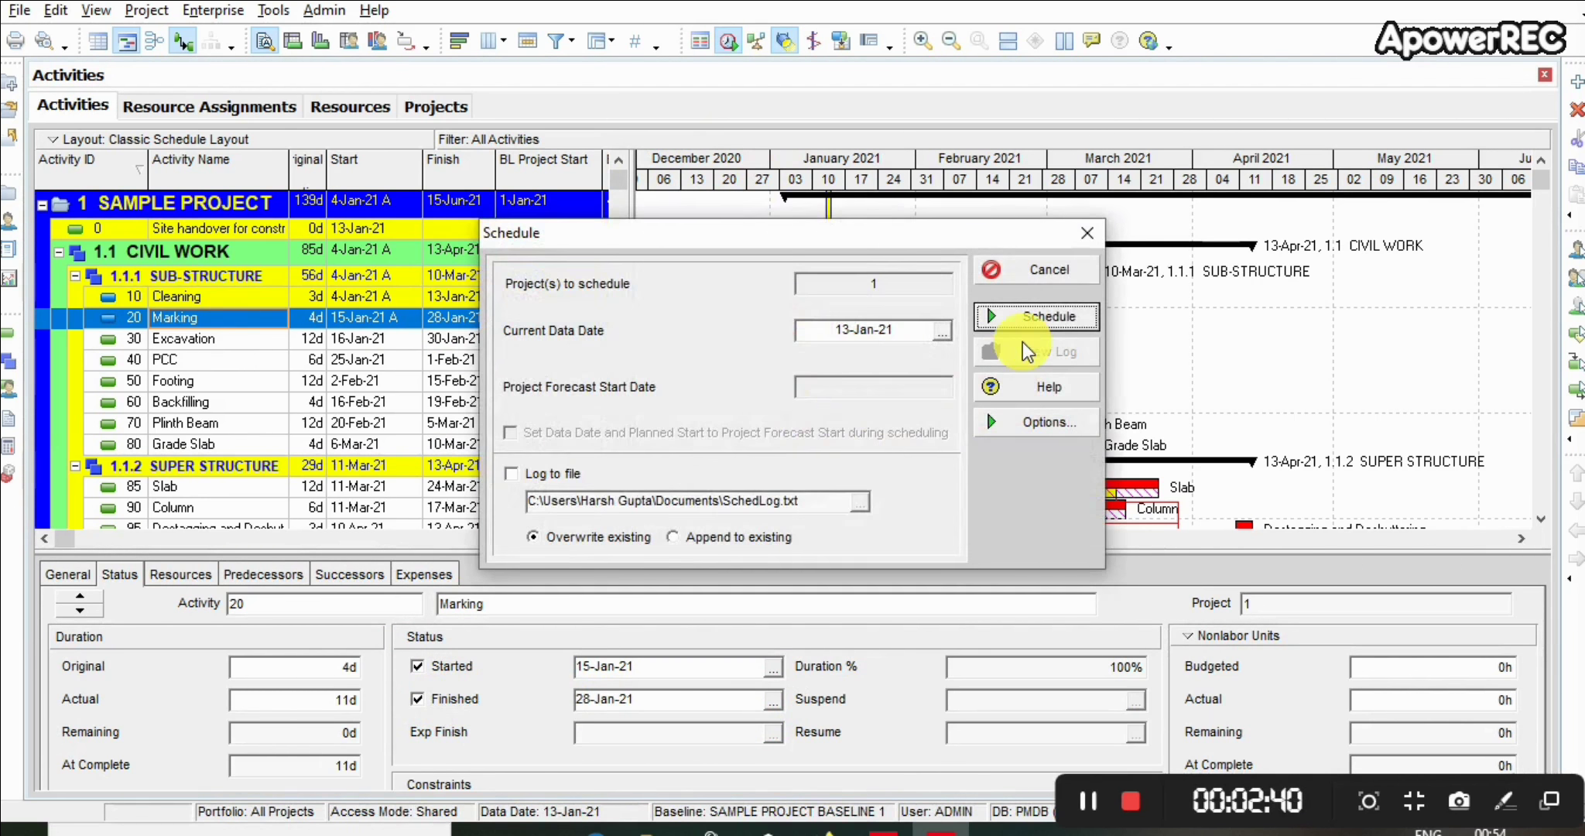
left_click(1045, 318)
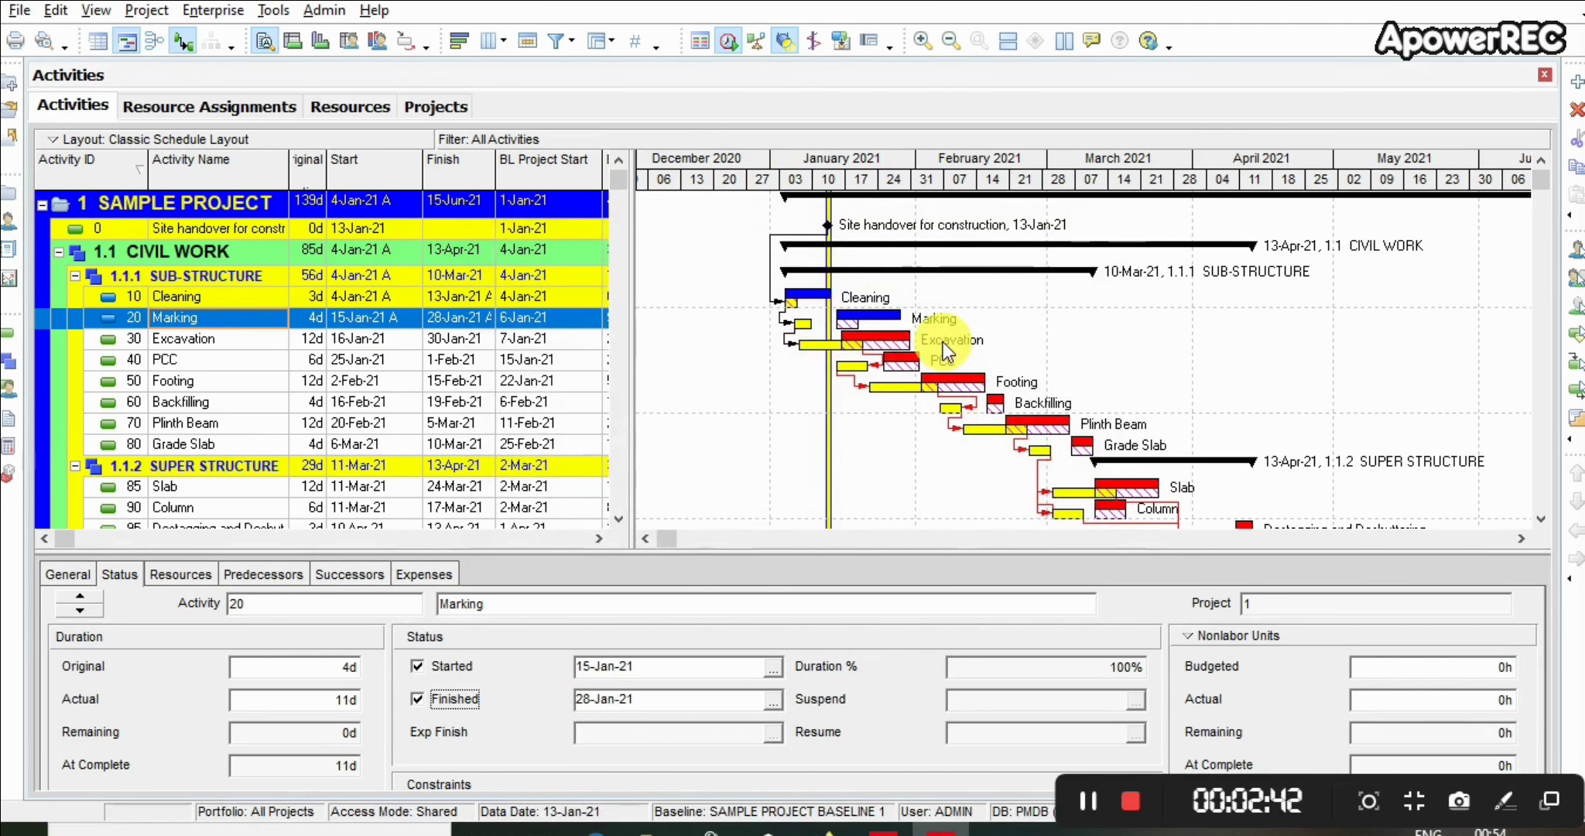
left_click(728, 42)
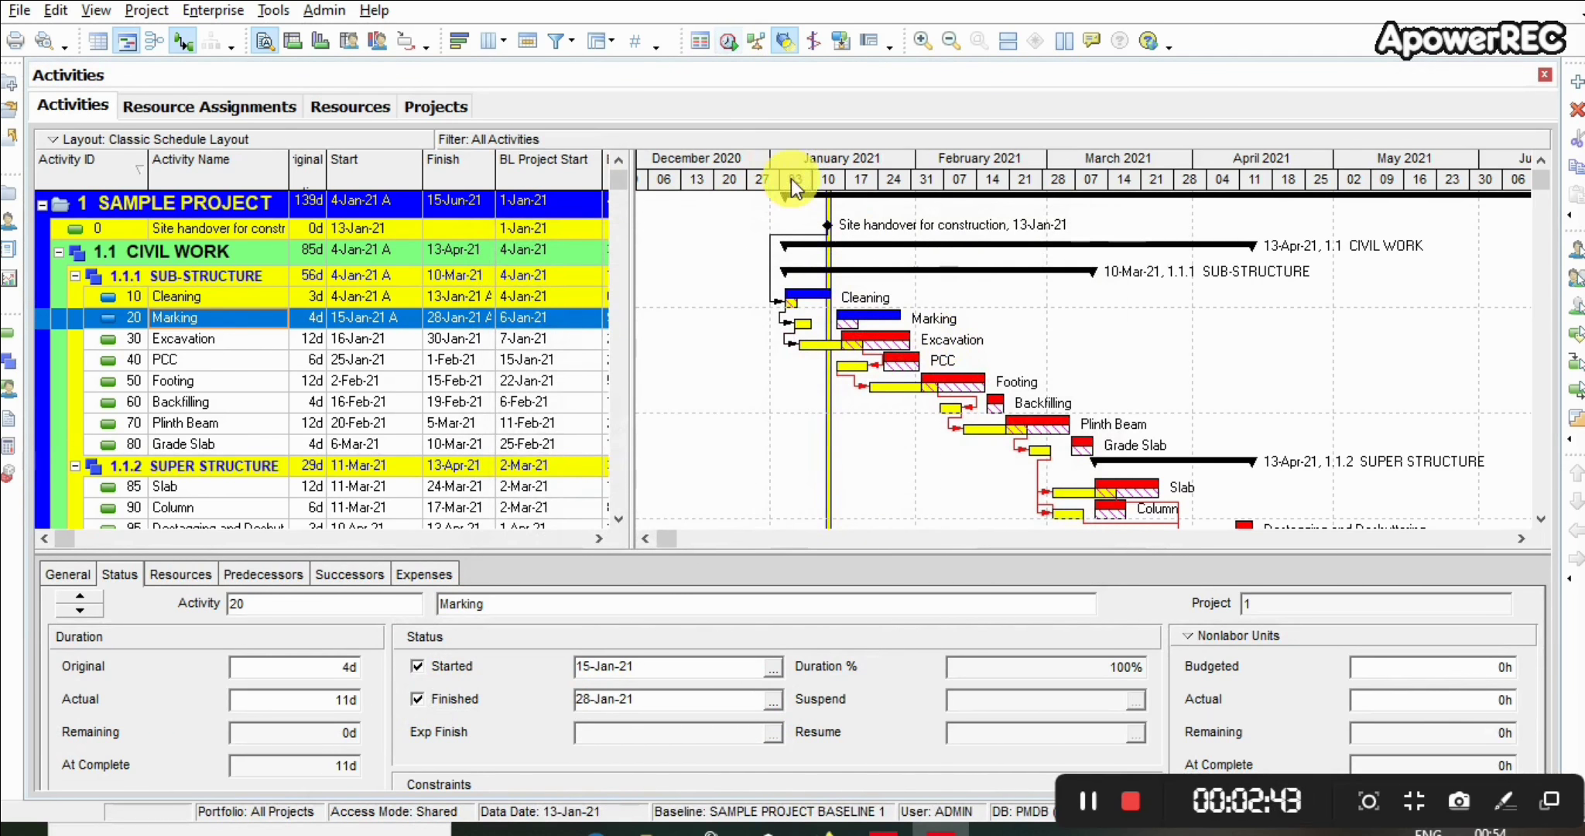
left_click(941, 331)
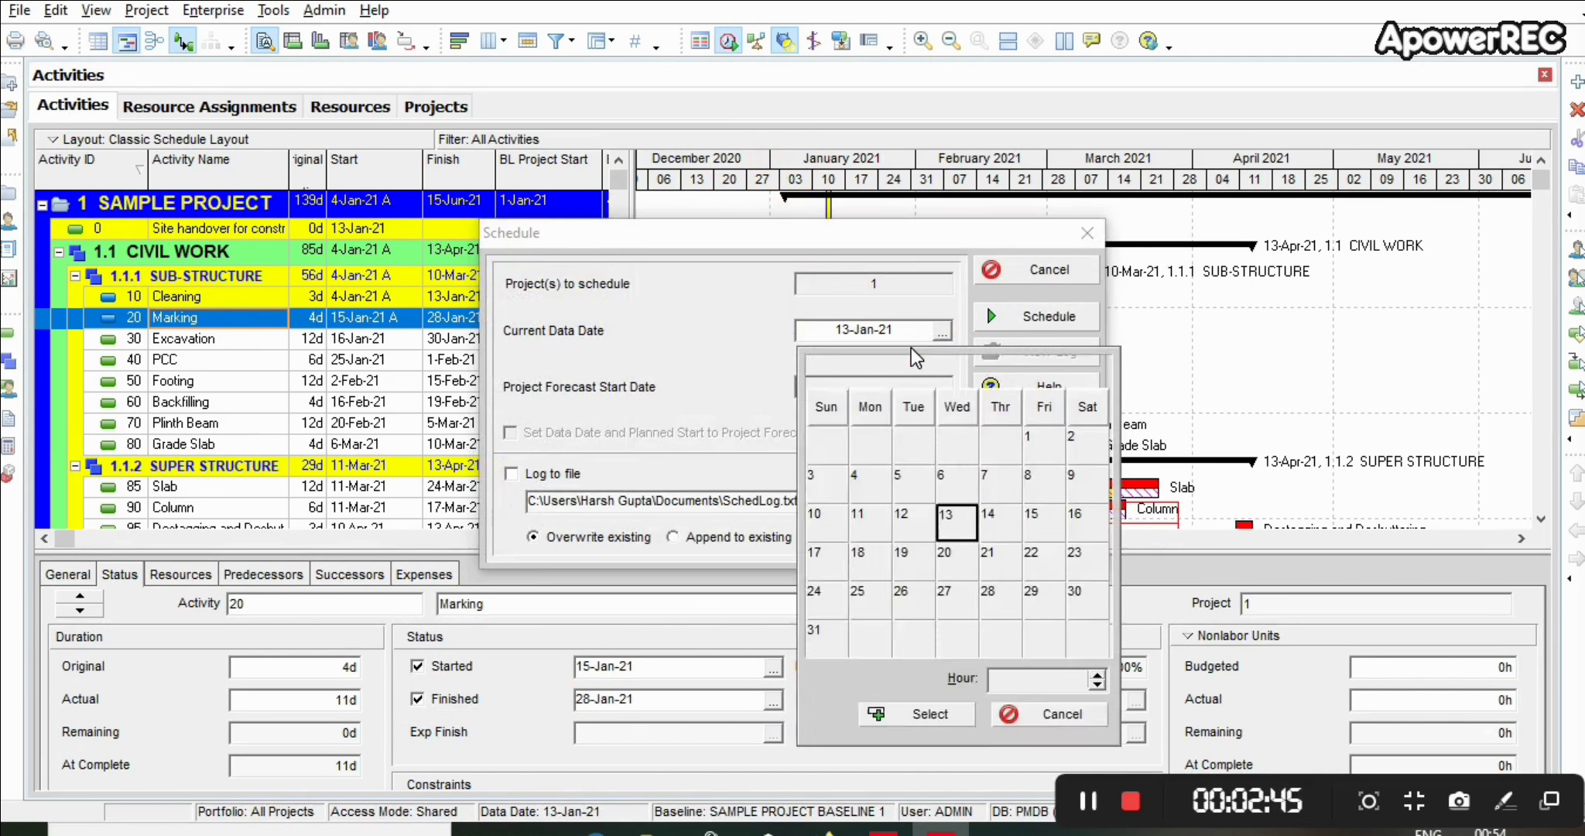
left_click(951, 558)
double_click(955, 557)
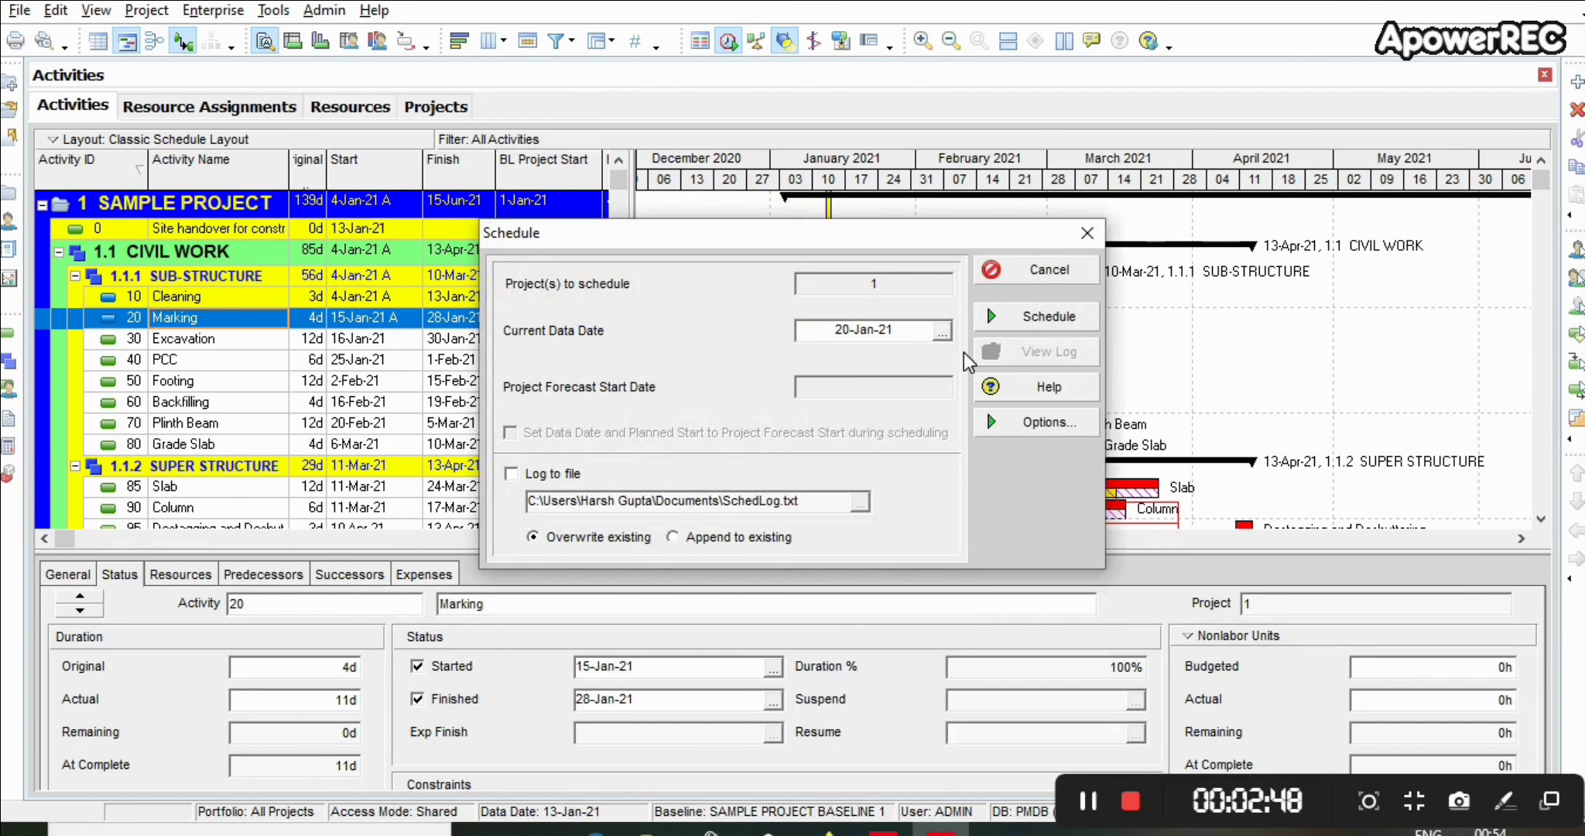
left_click(1020, 333)
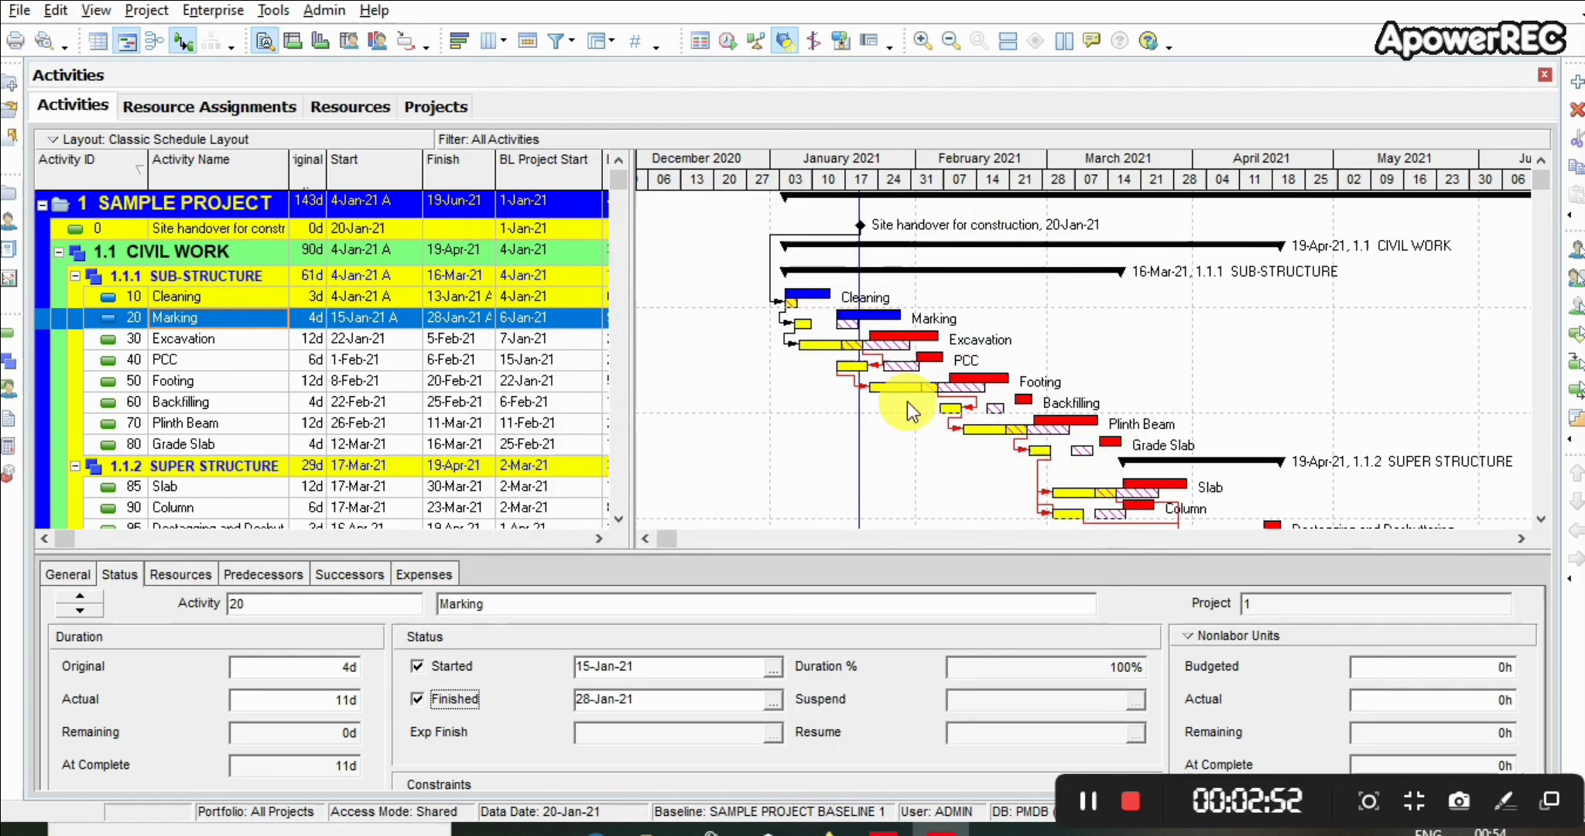
left_click(1541, 520)
scroll(1539, 522, "down", 3)
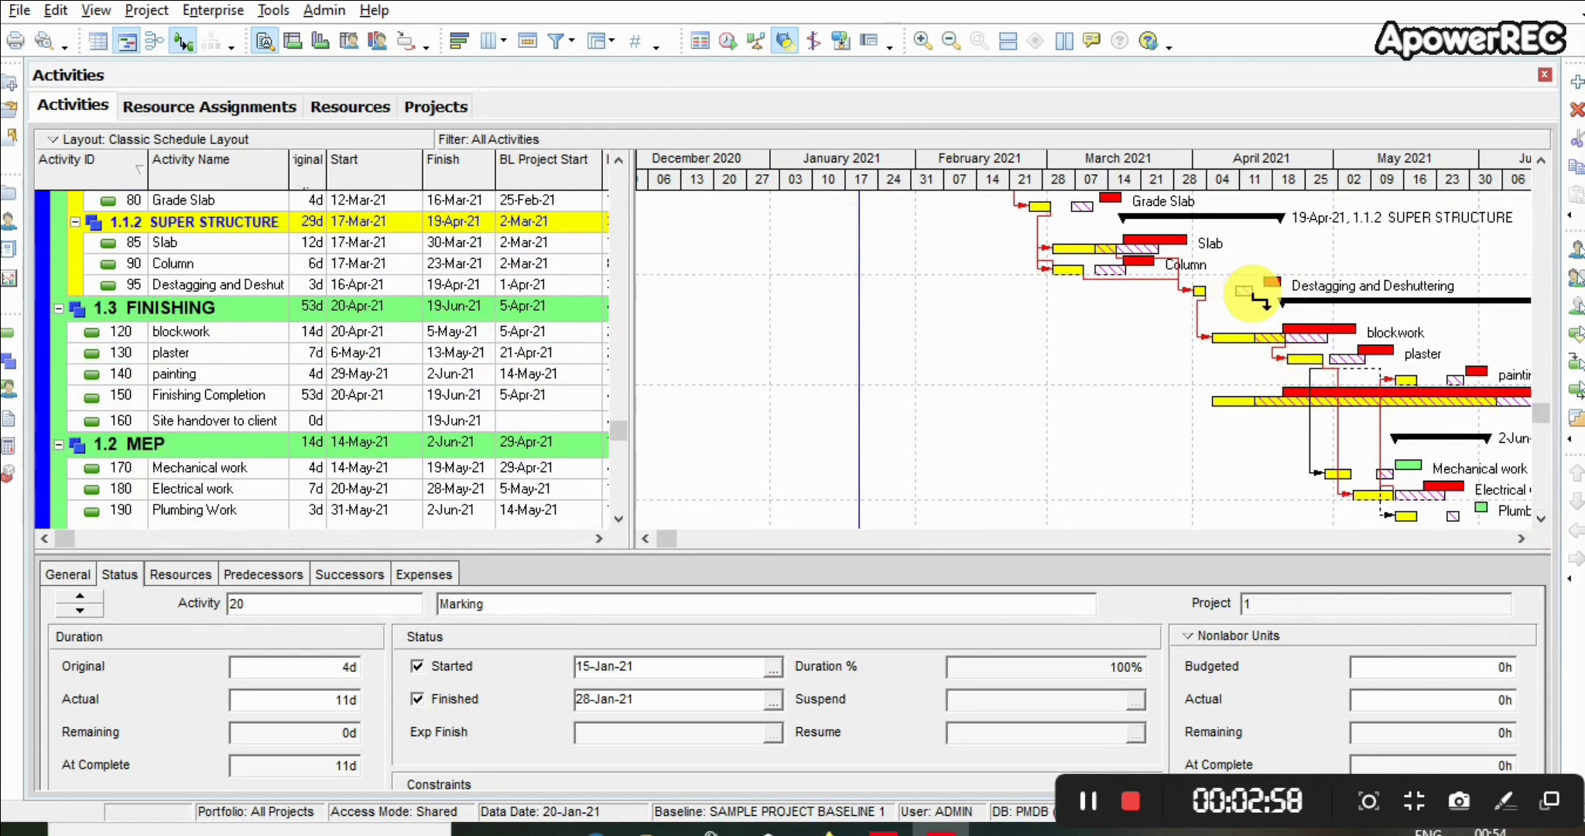